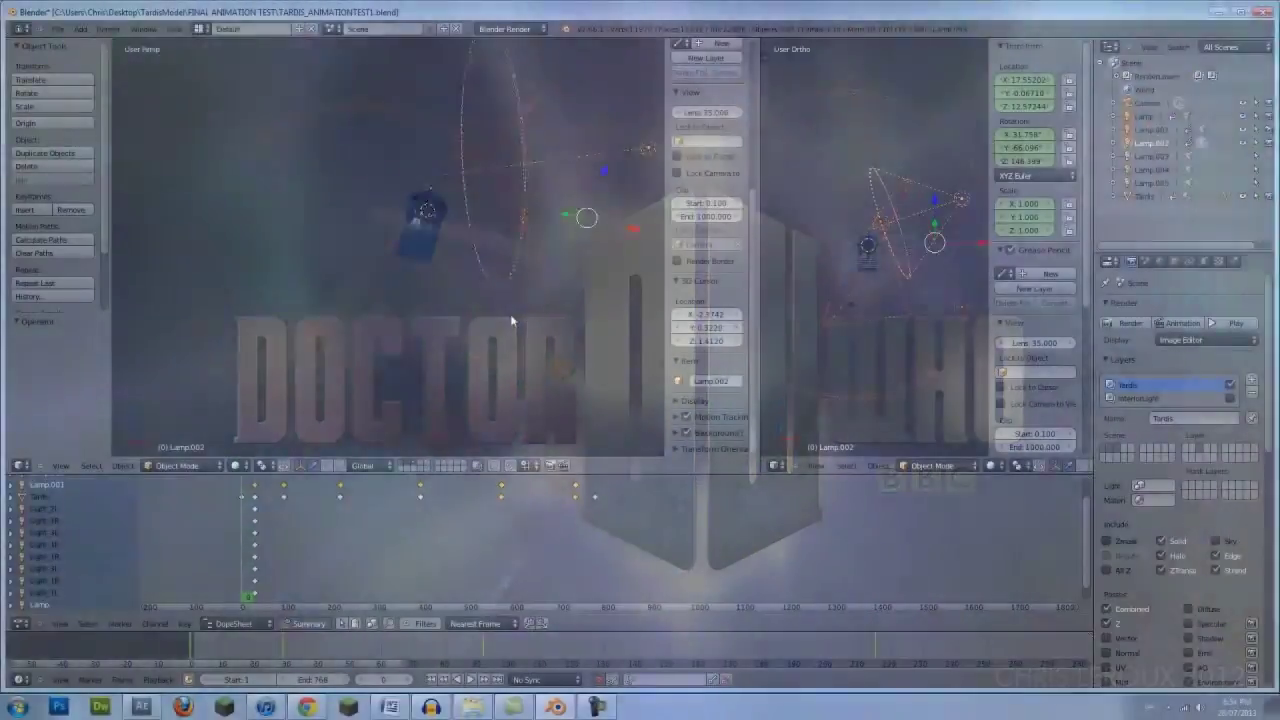
Switch the left Blender viewport from User Persp to Camera view with Numpad 0.
key(KP_0)
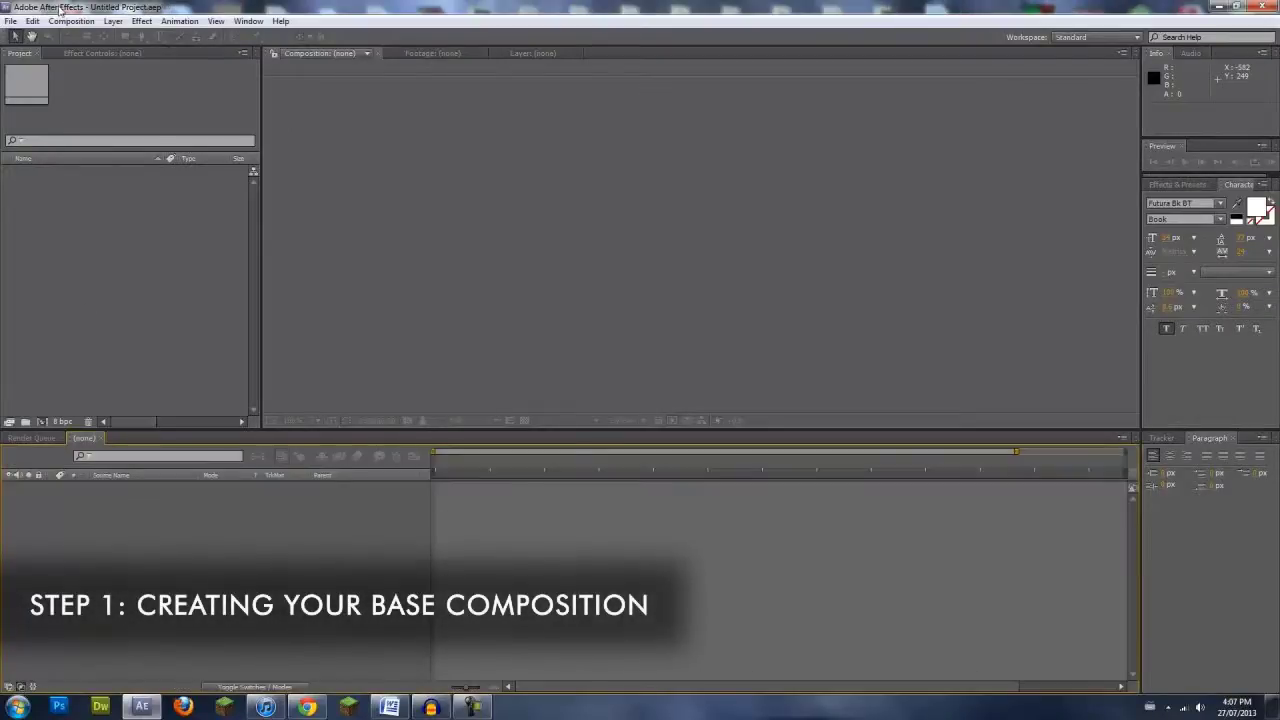
Make a composition called 'Vortex' using the HDTV 1080 29.97 preset (1920×1080).
click(67, 21)
click(76, 36)
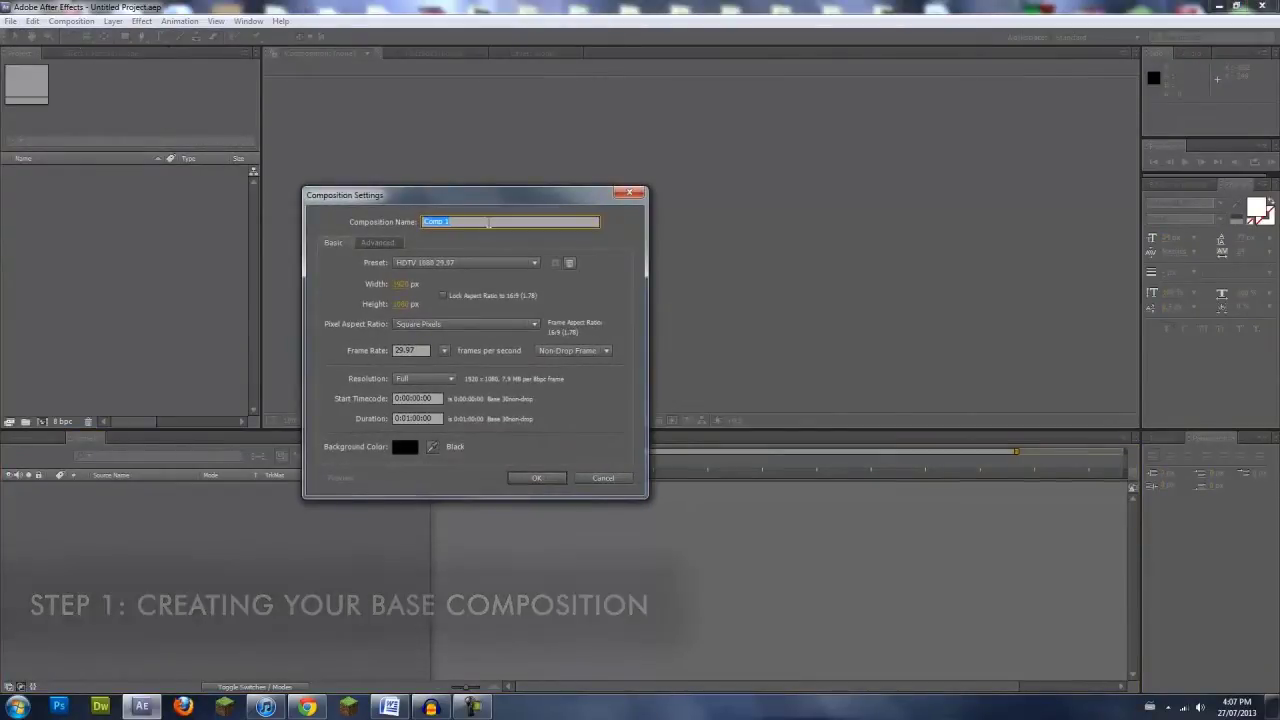
text(Vortex)
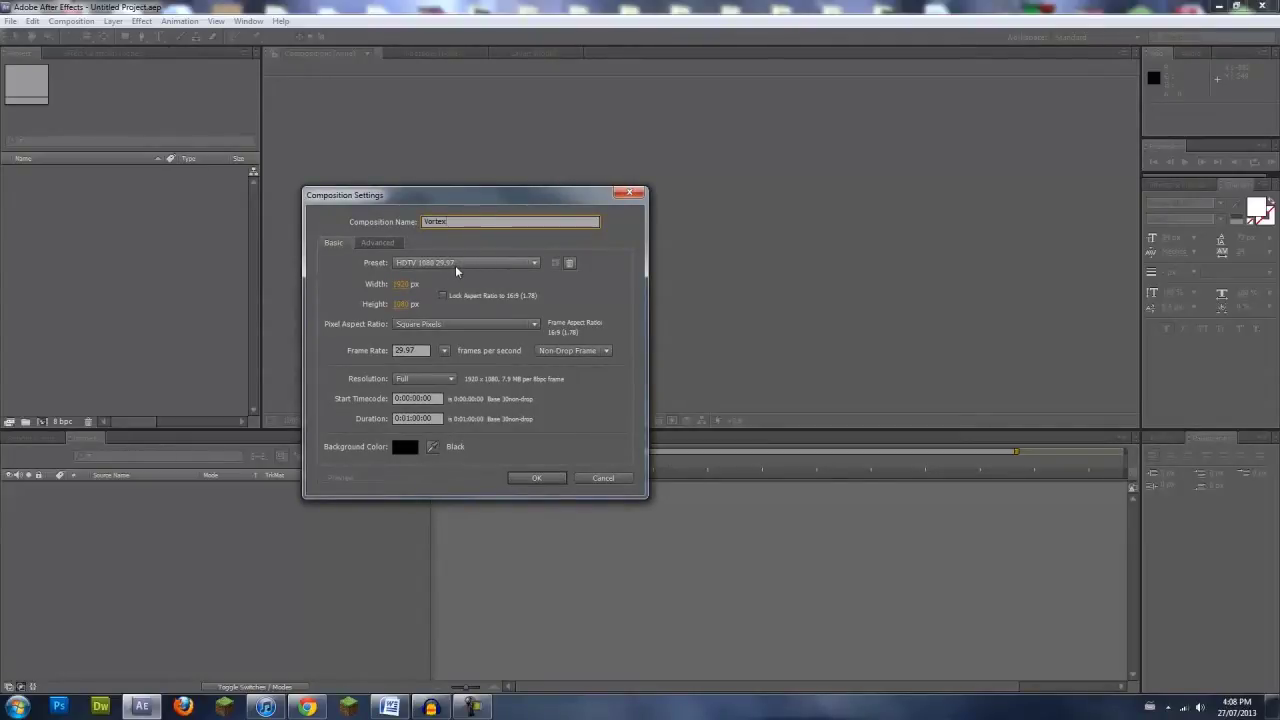
click(456, 265)
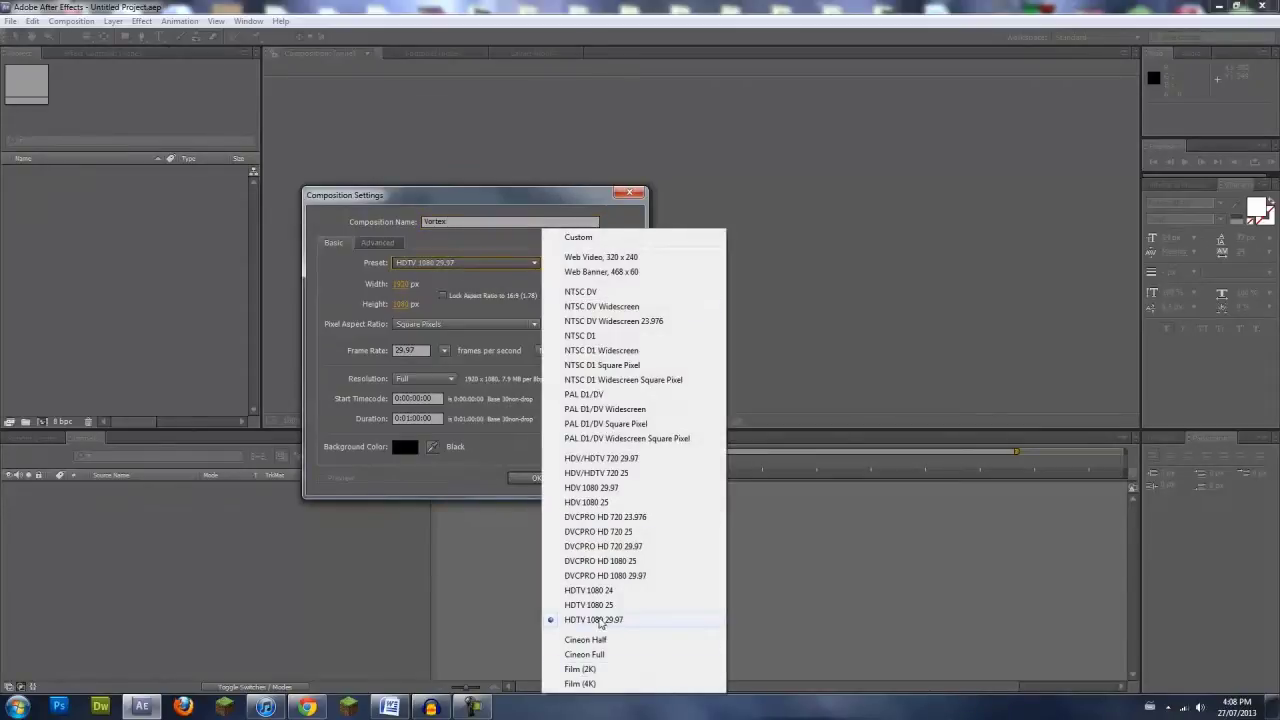
click(615, 627)
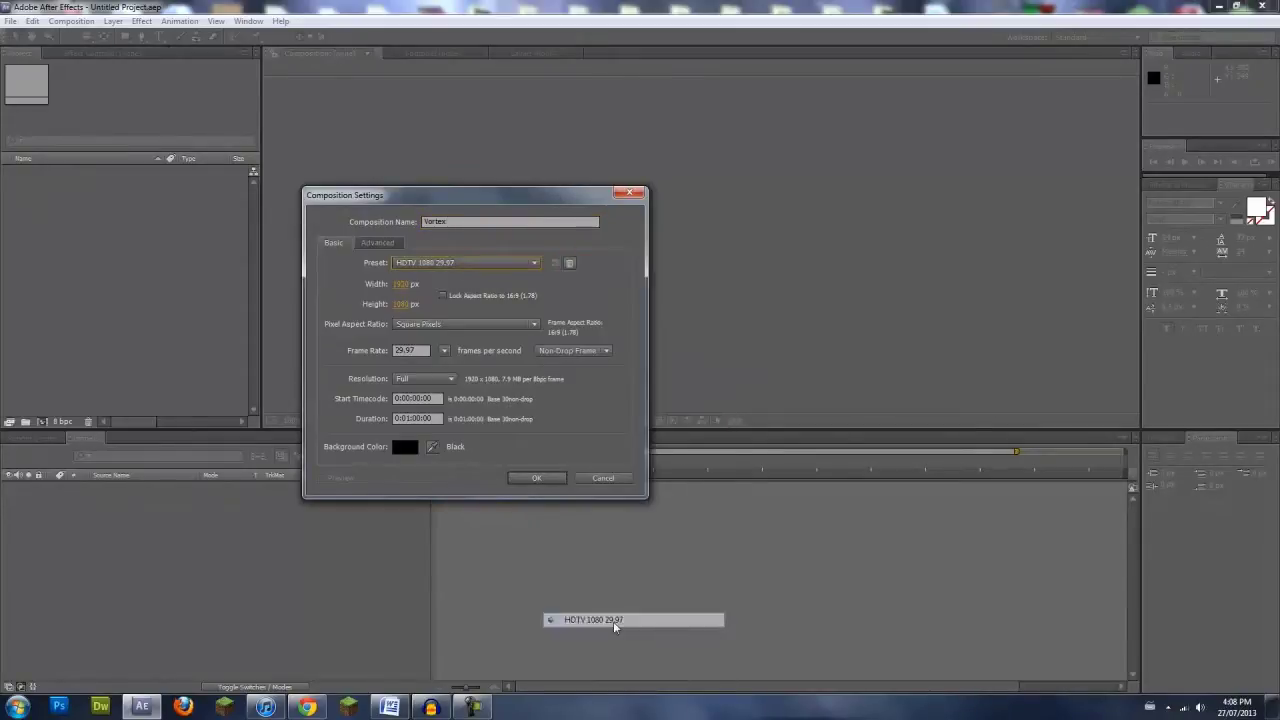
click(537, 479)
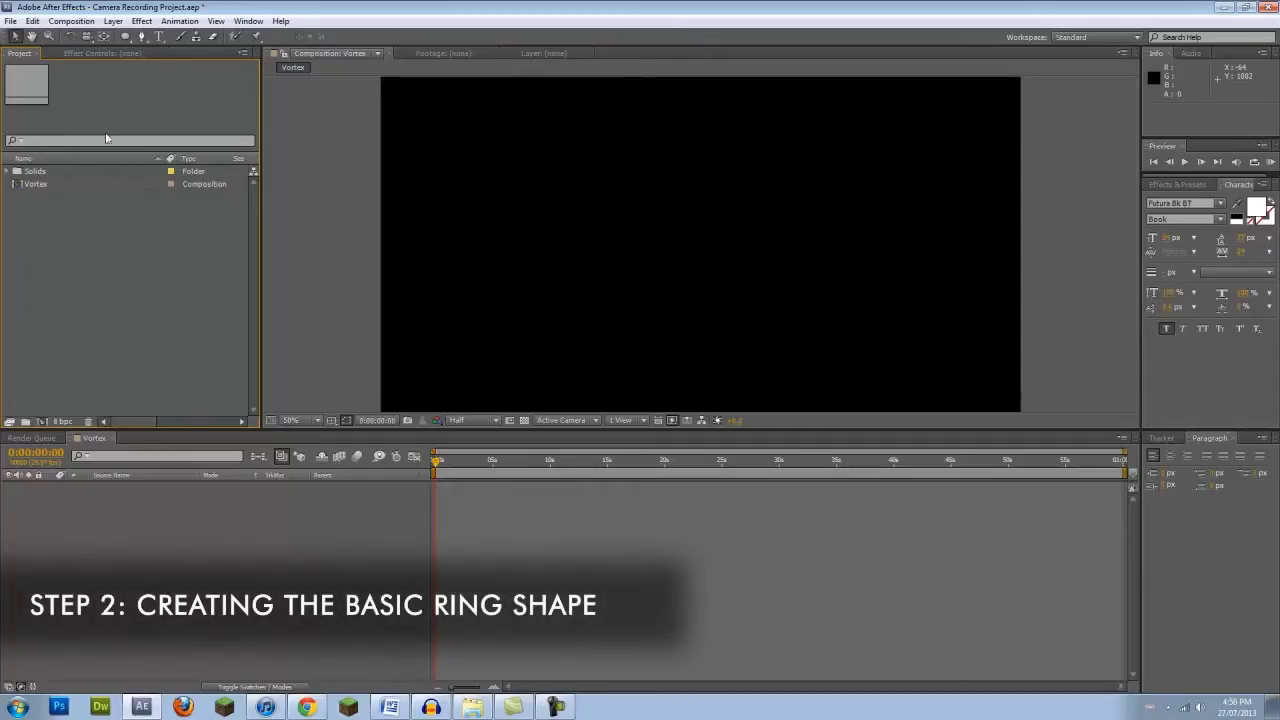
Set up a new composition at 720×720 px, 29.97 fps, and name it 'Plasma'.
click(71, 21)
click(58, 37)
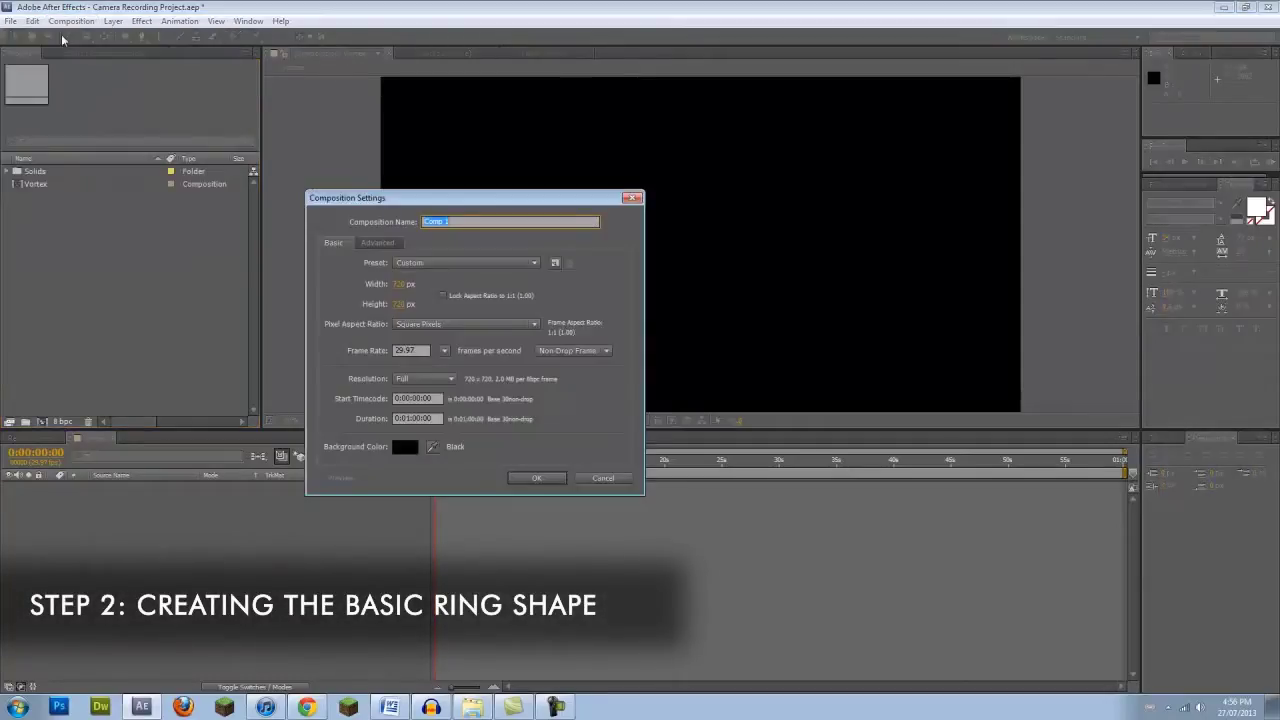
click(401, 283)
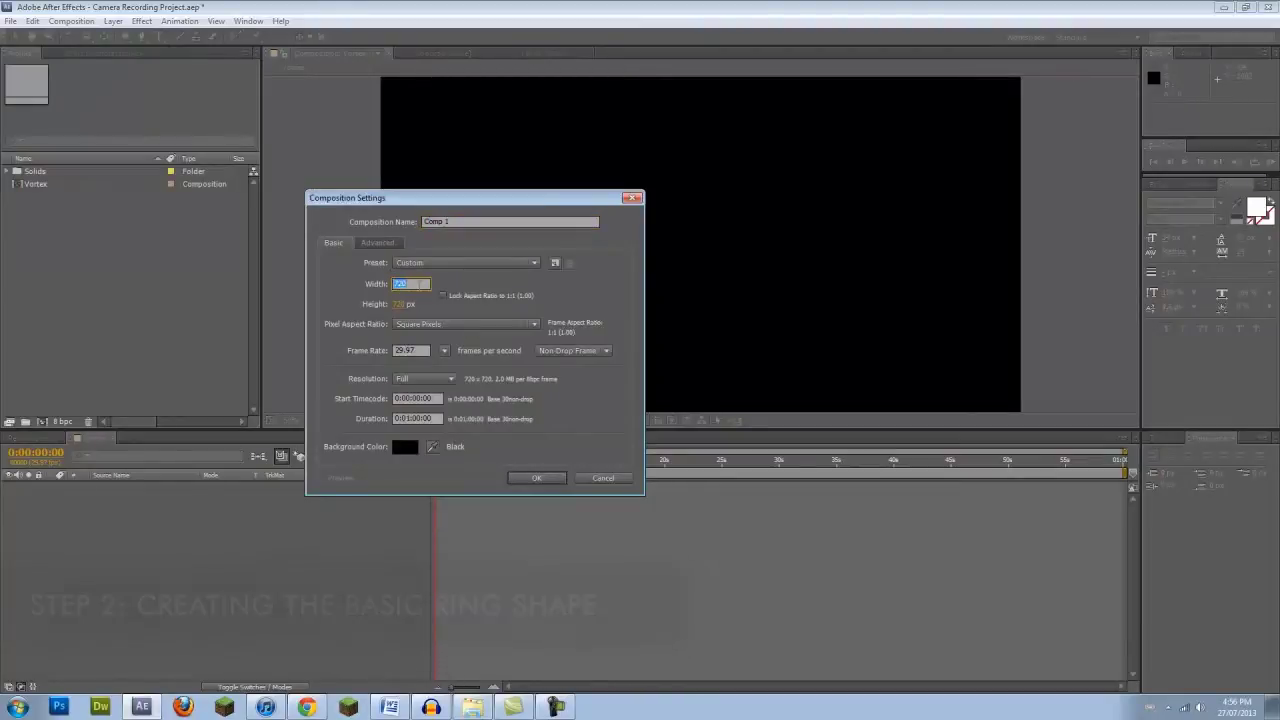
click(400, 304)
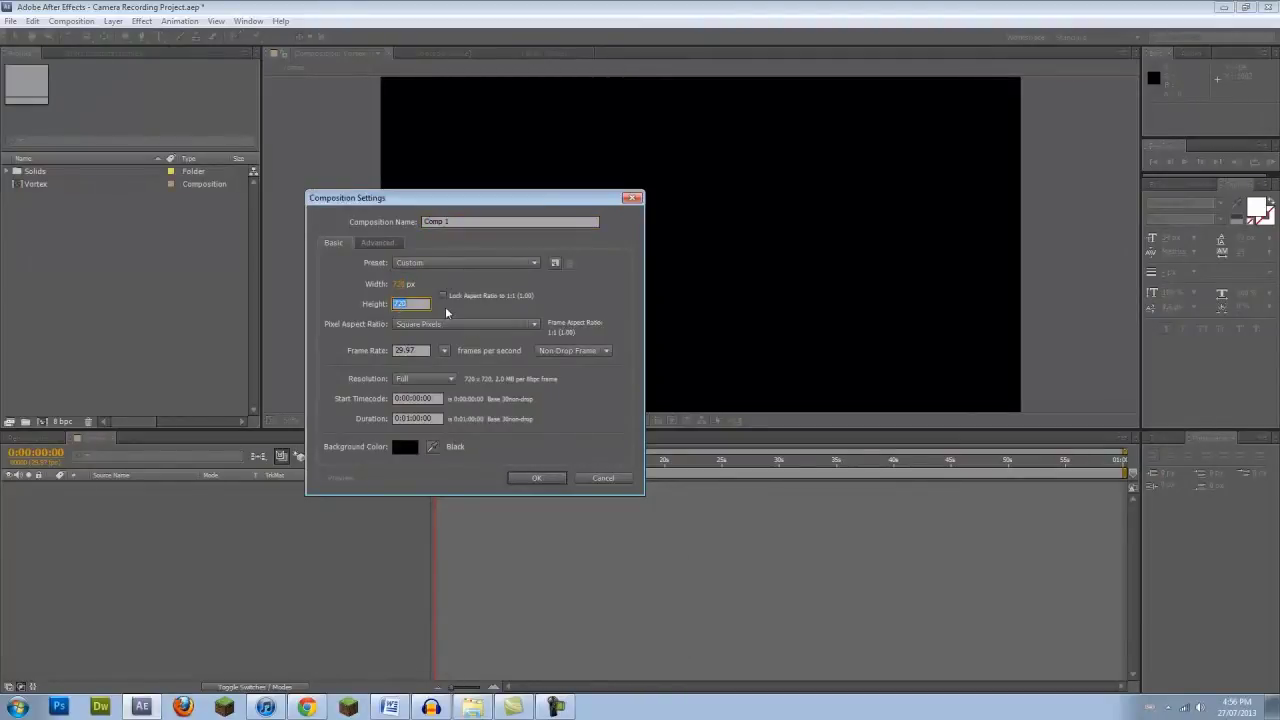
click(448, 313)
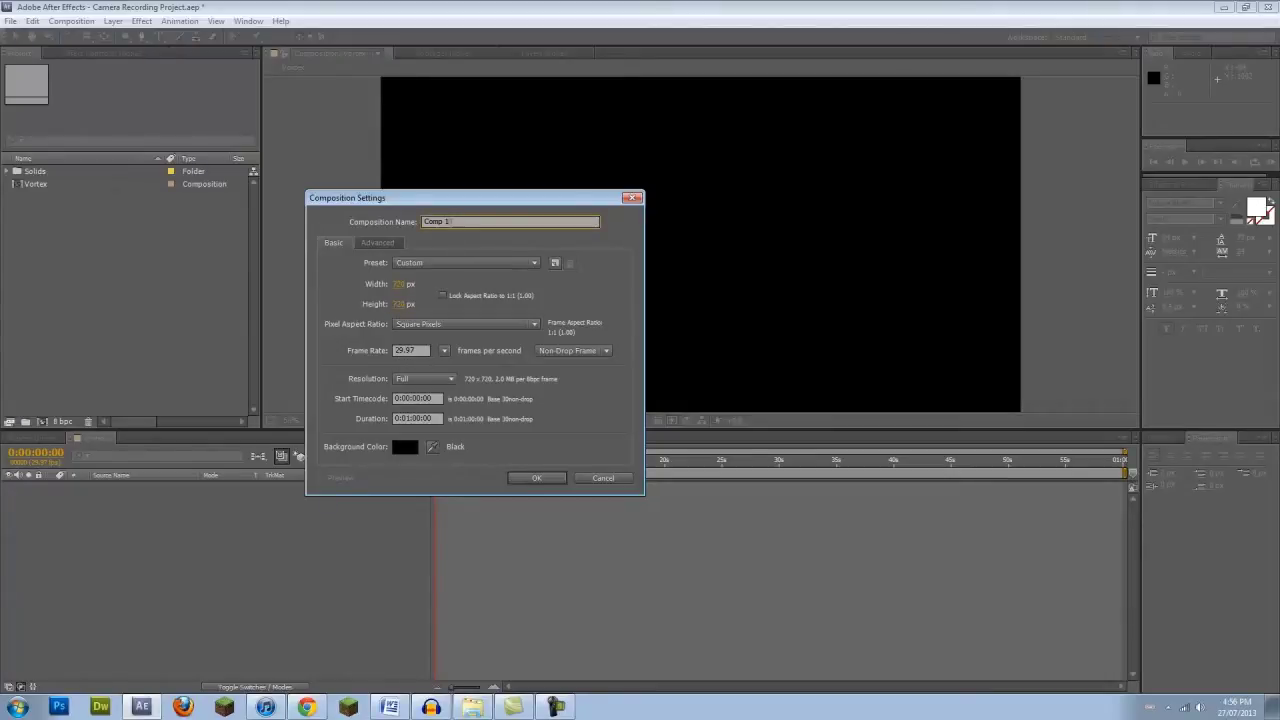
drag(449, 224, 342, 217)
text(Plasma)
click(456, 249)
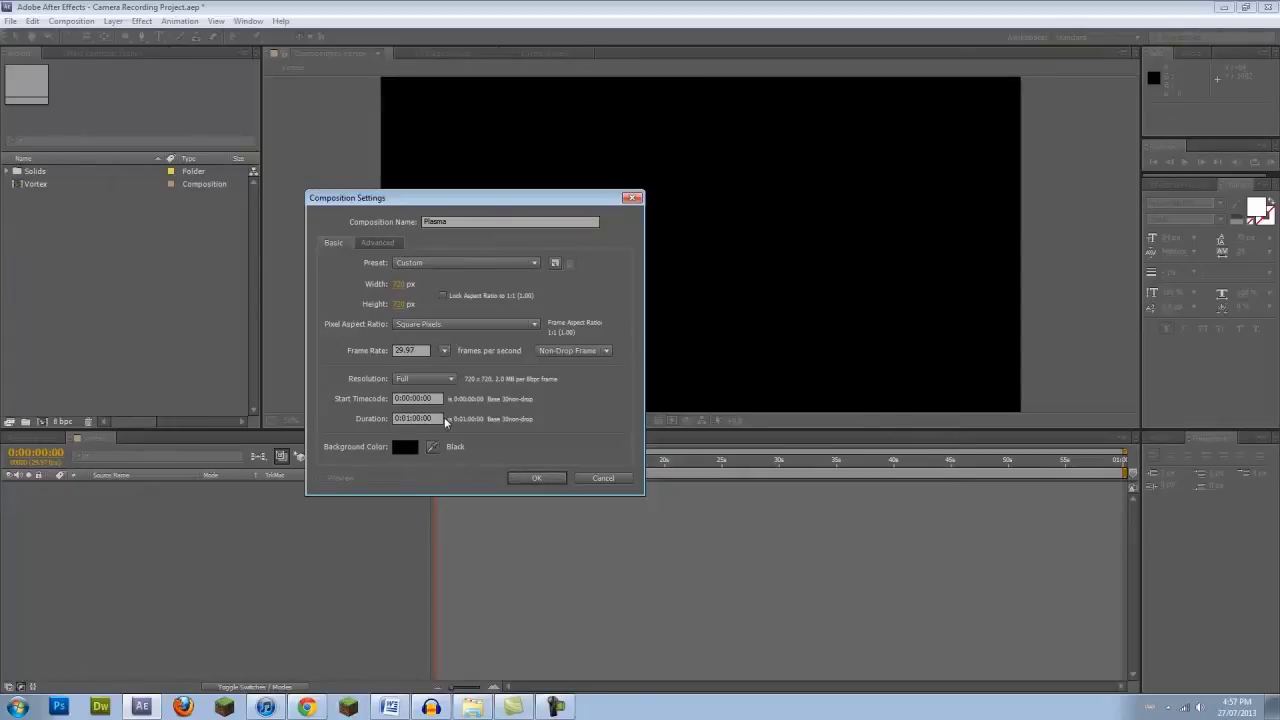
Create the Plasma composition and add a black solid layer with default settings.
click(535, 478)
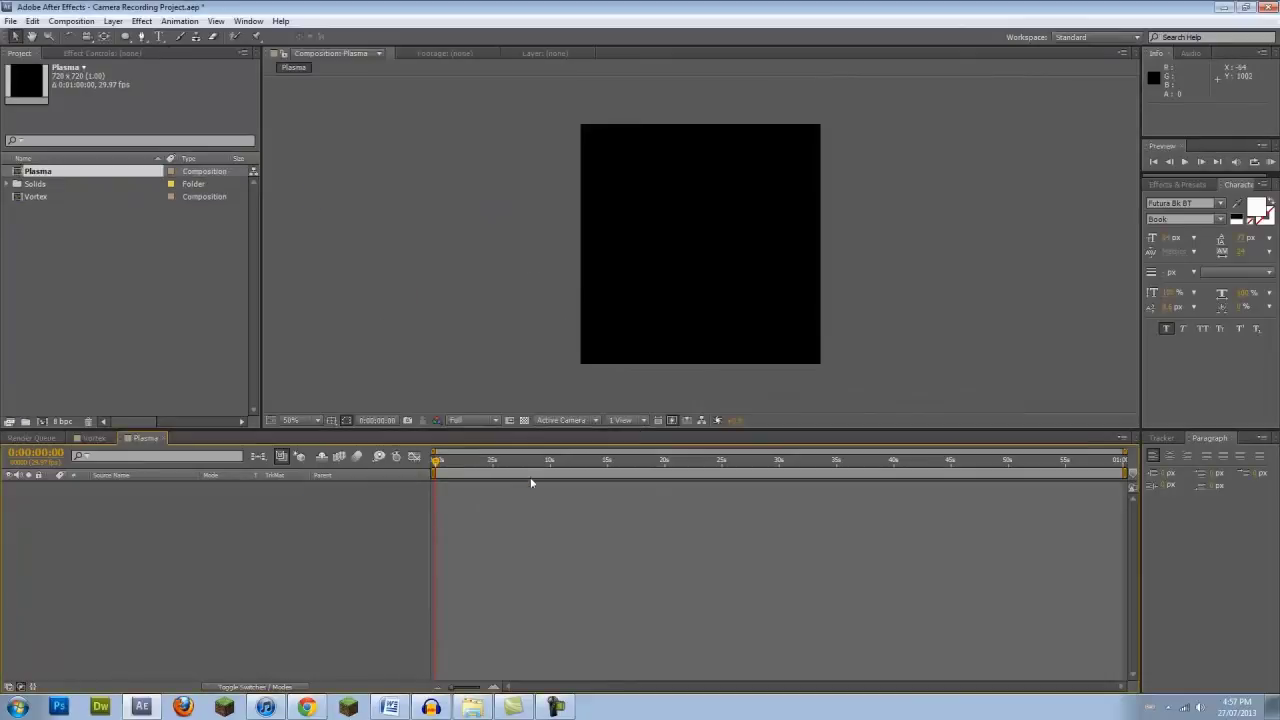
click(113, 21)
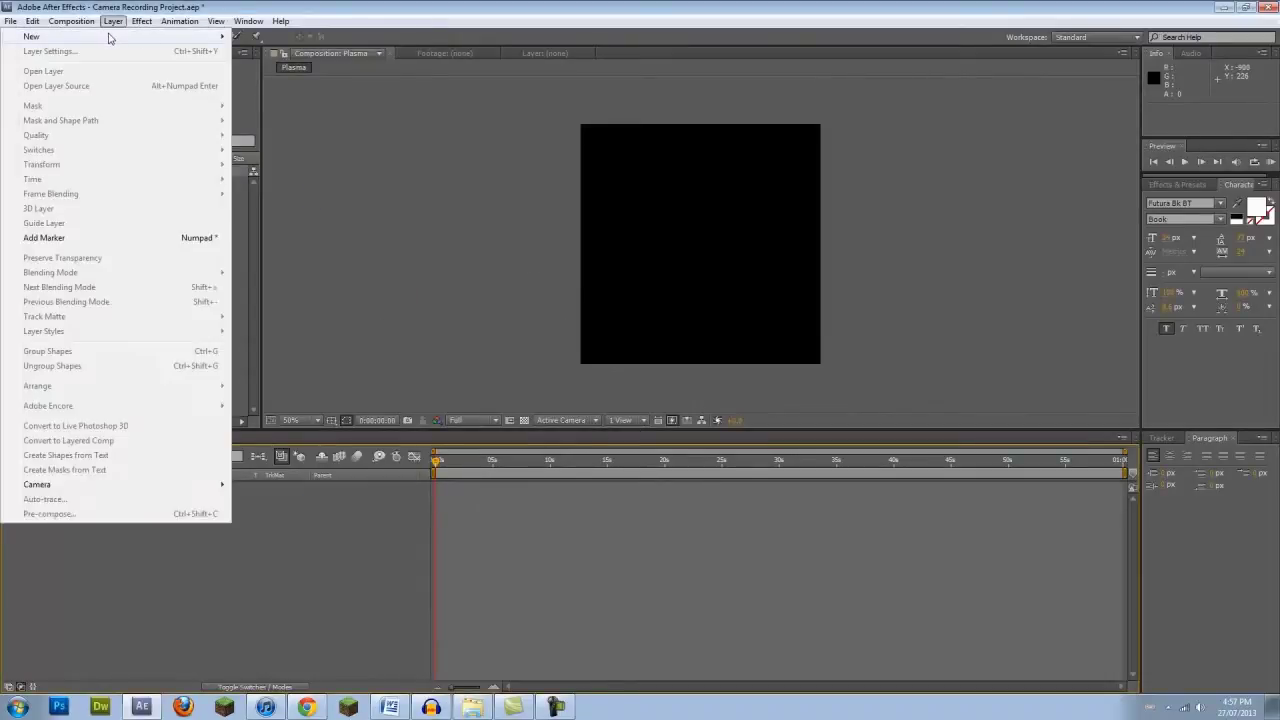
mouse_move(110, 37)
click(260, 52)
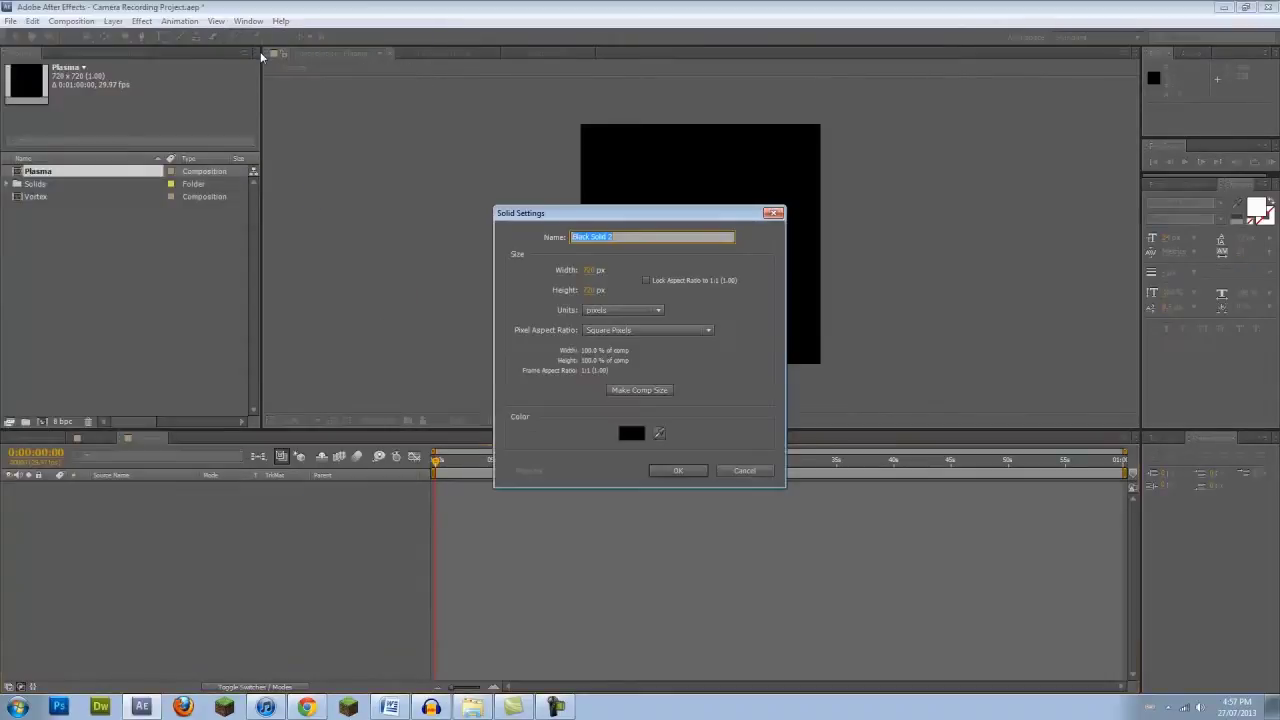
click(686, 472)
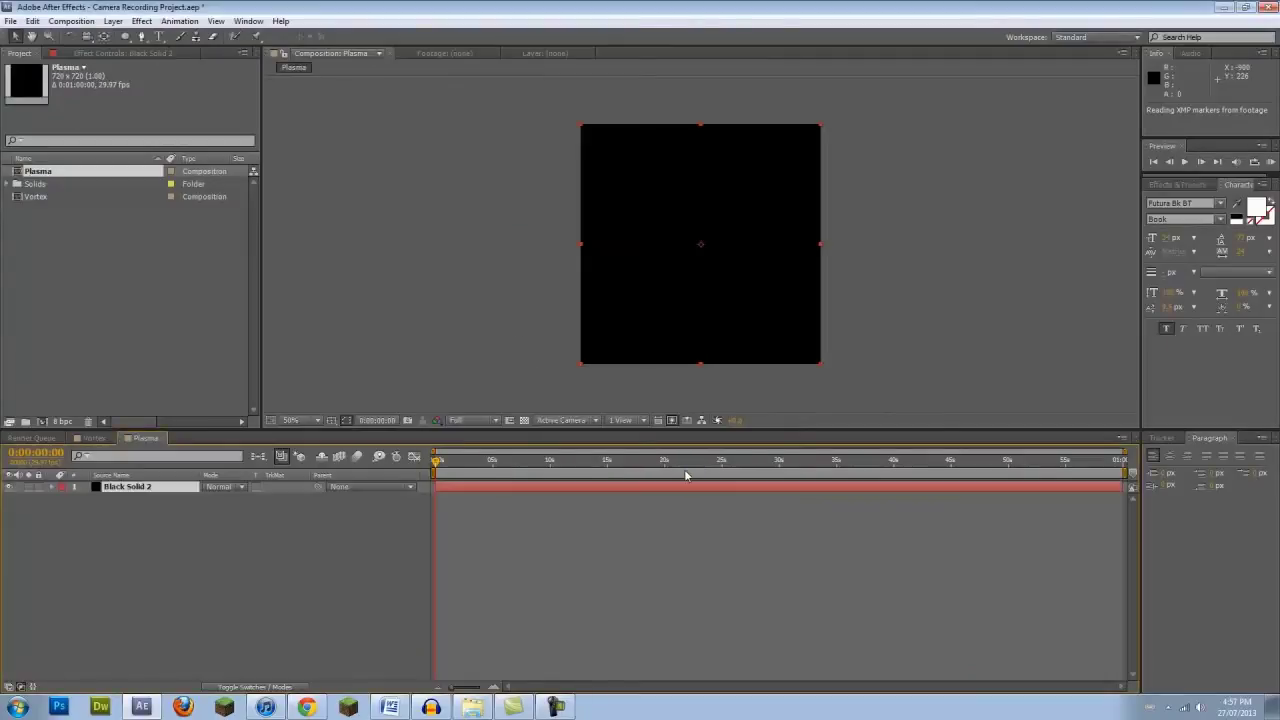
Apply Fractal Noise set to Dynamic Twist, contrast 300, brightness -40, and scale 165.
click(141, 21)
mouse_move(137, 247)
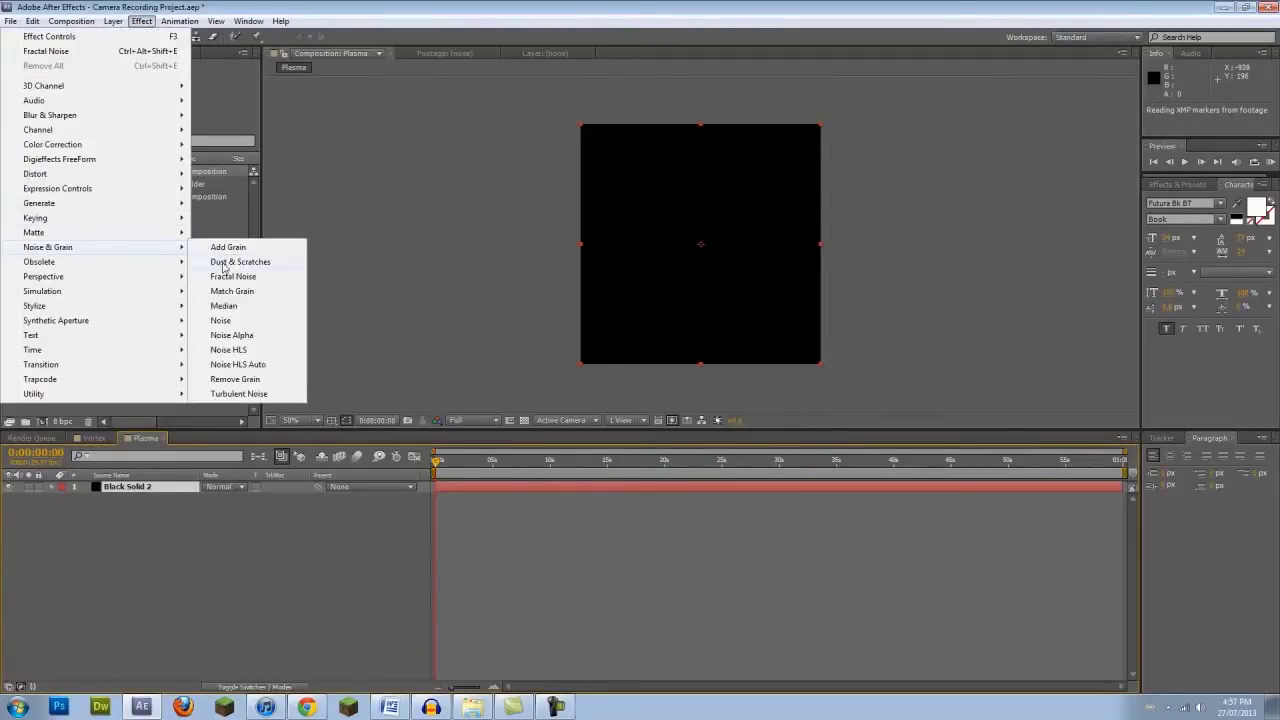
click(234, 277)
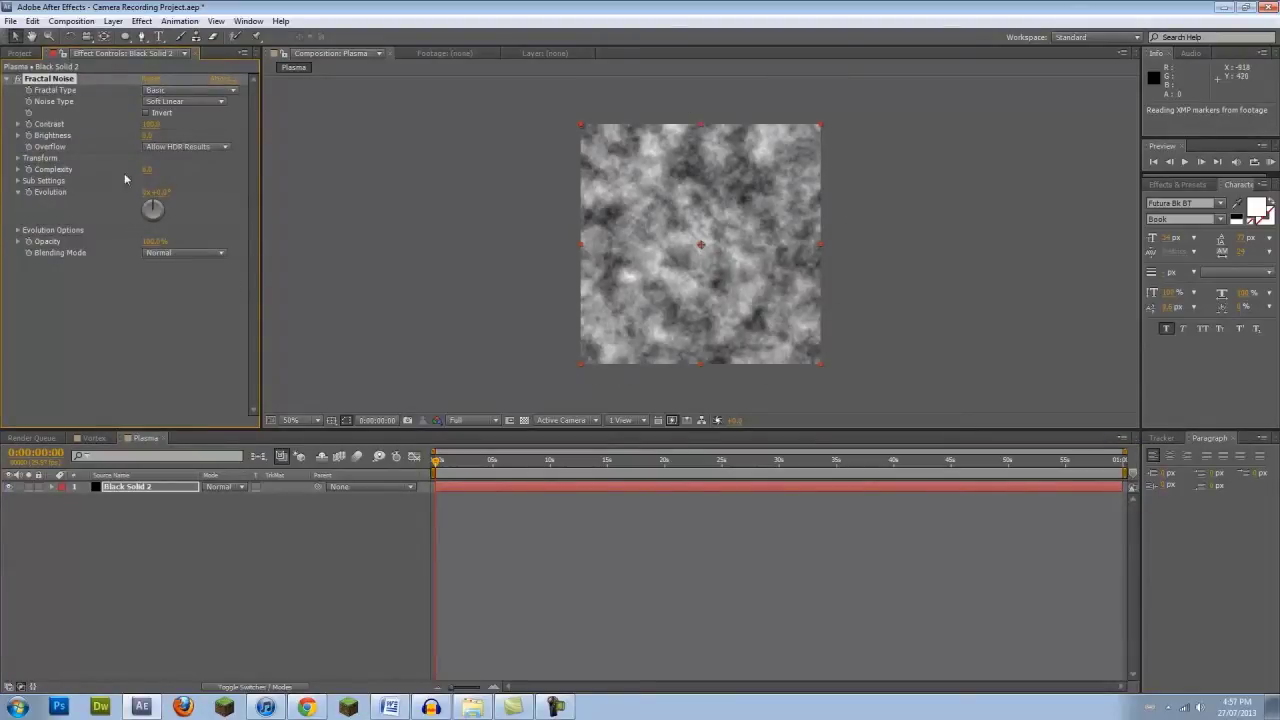
click(170, 92)
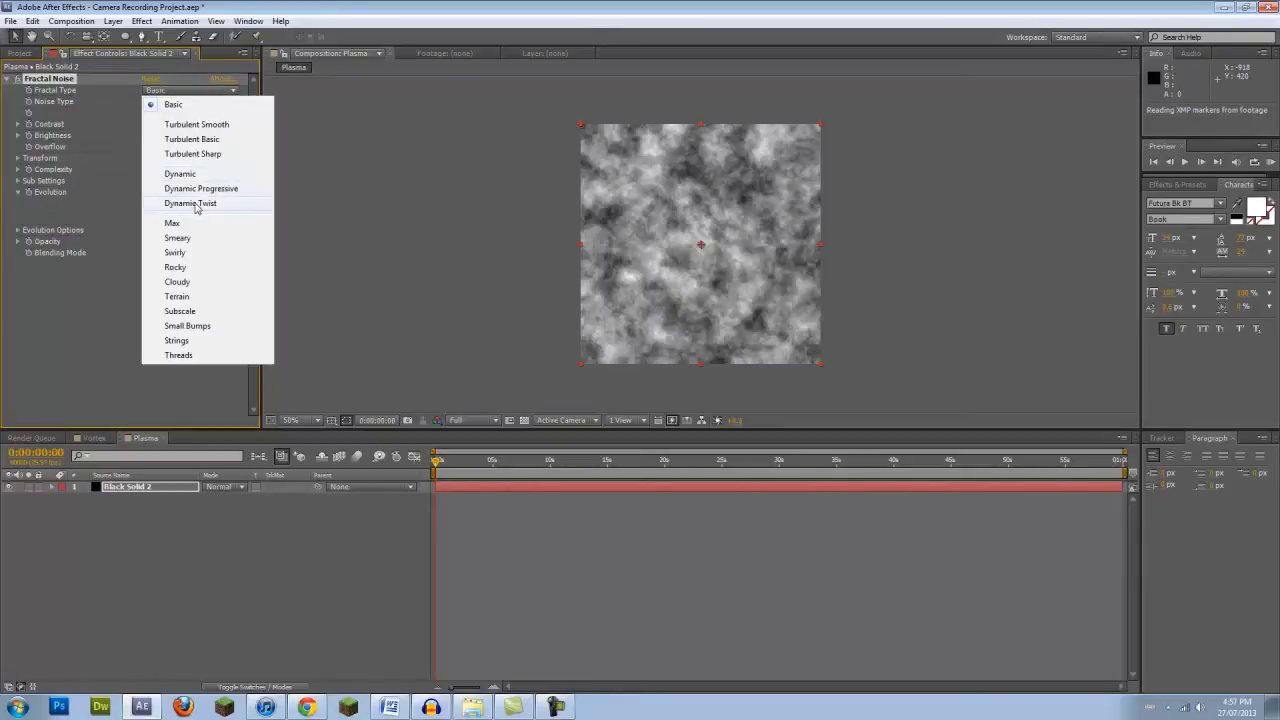
click(195, 204)
click(151, 124)
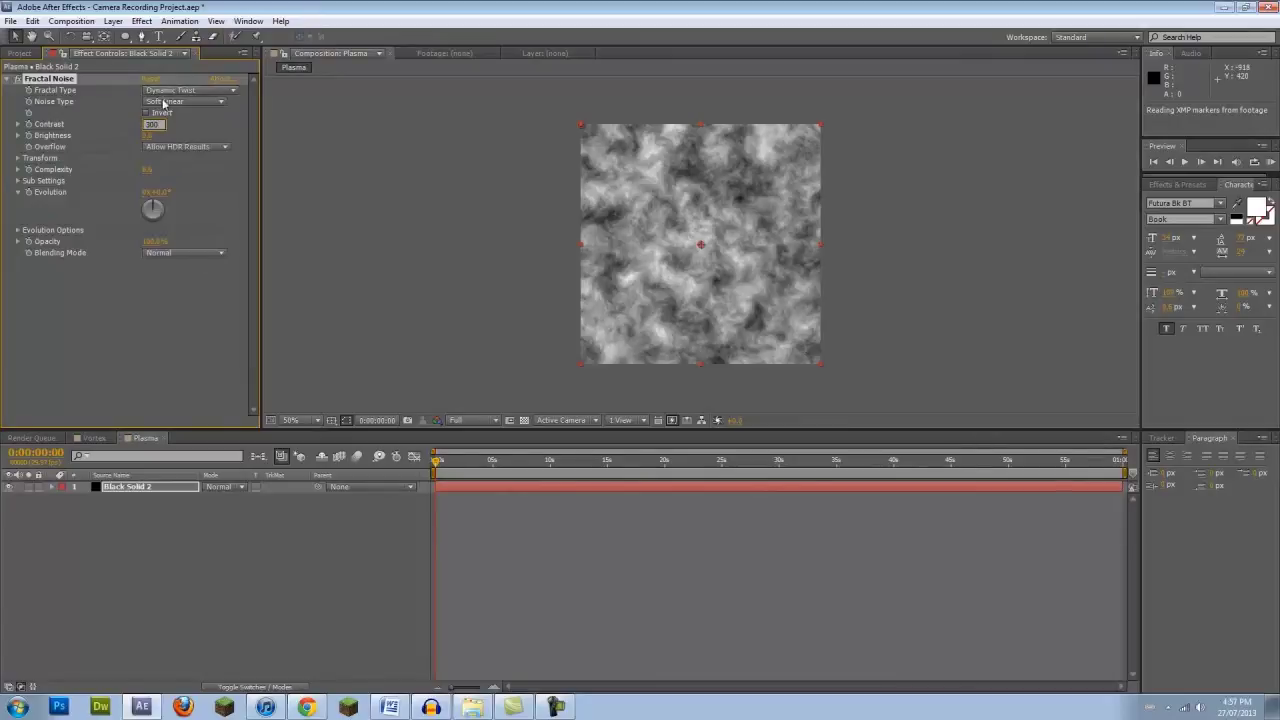
key(Tab)
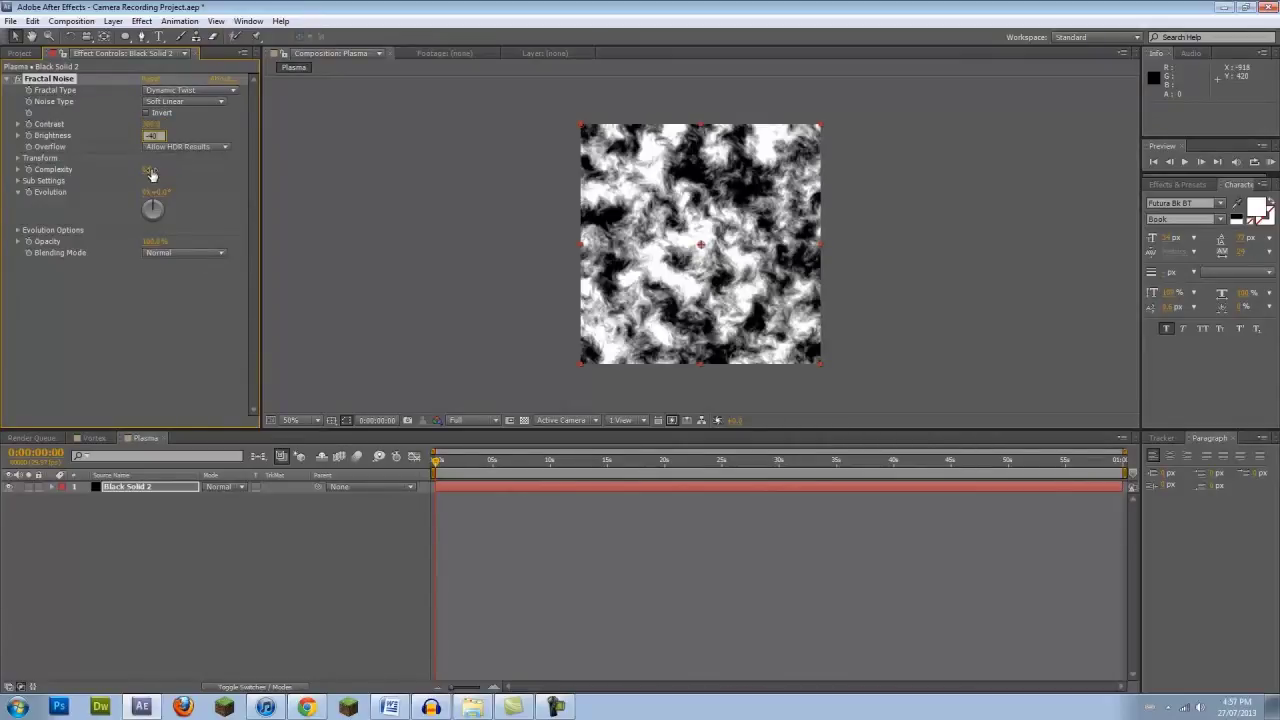
text(-40)
click(151, 171)
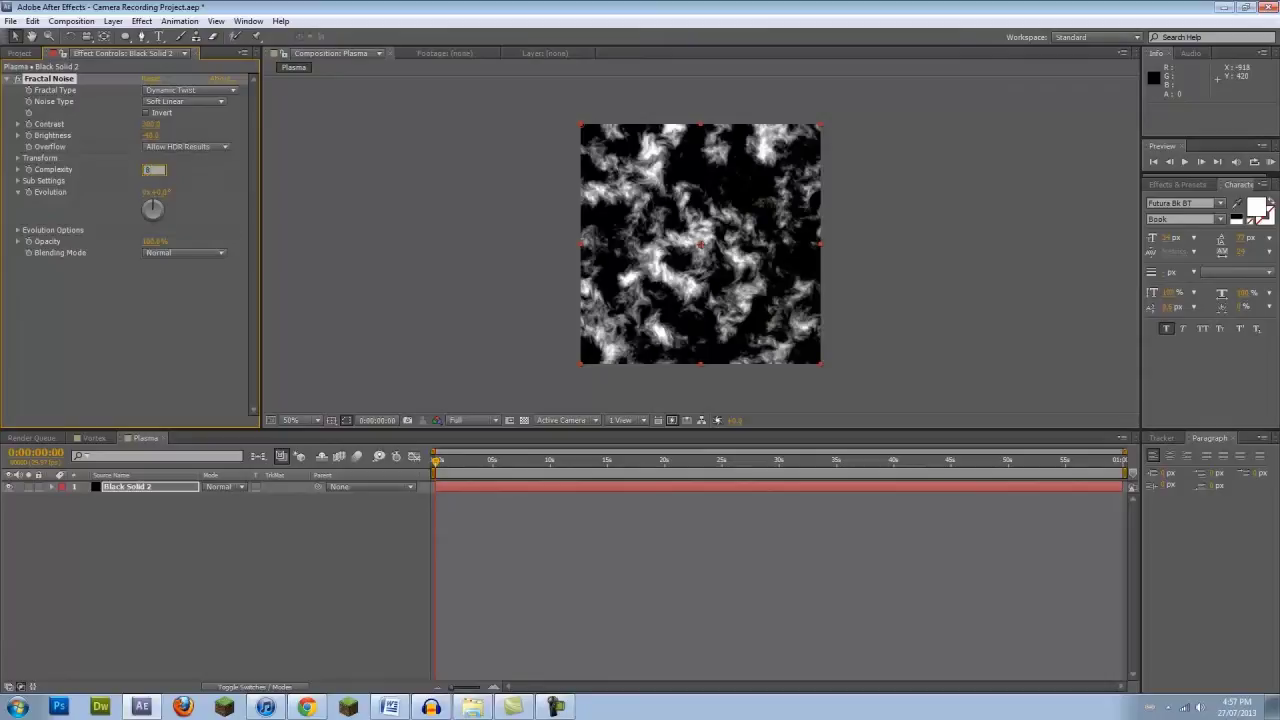
click(17, 158)
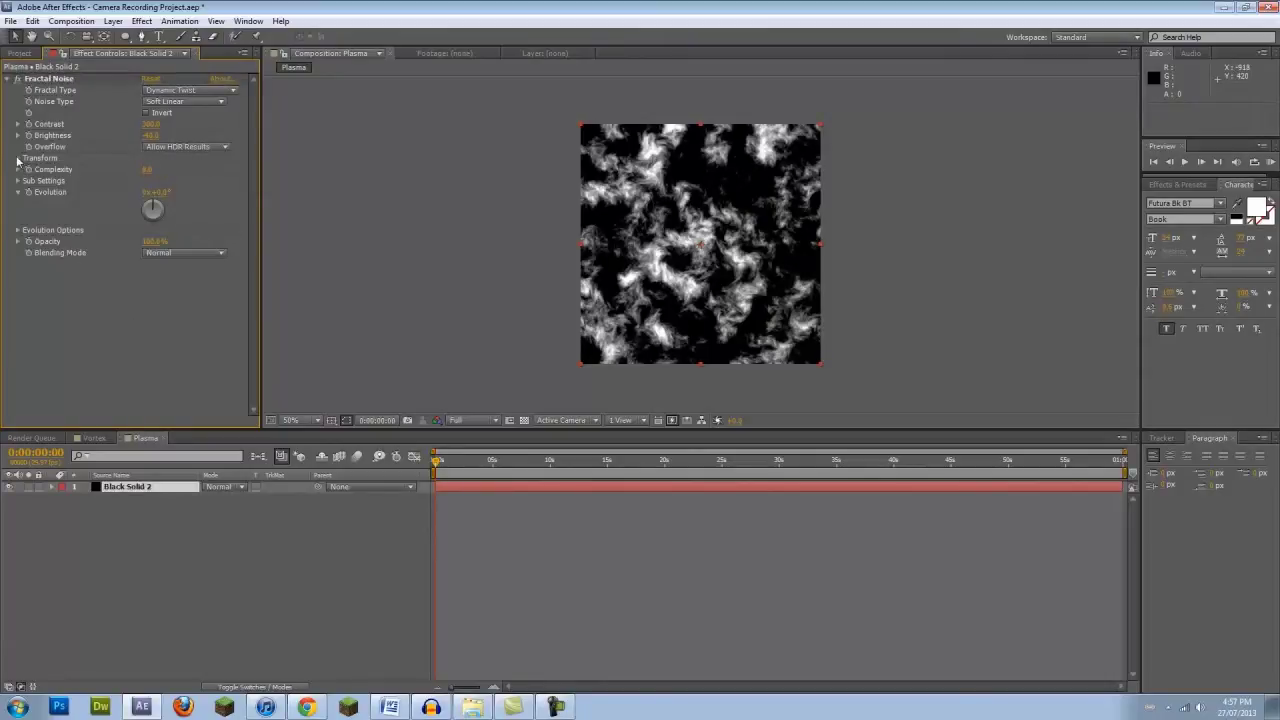
click(151, 192)
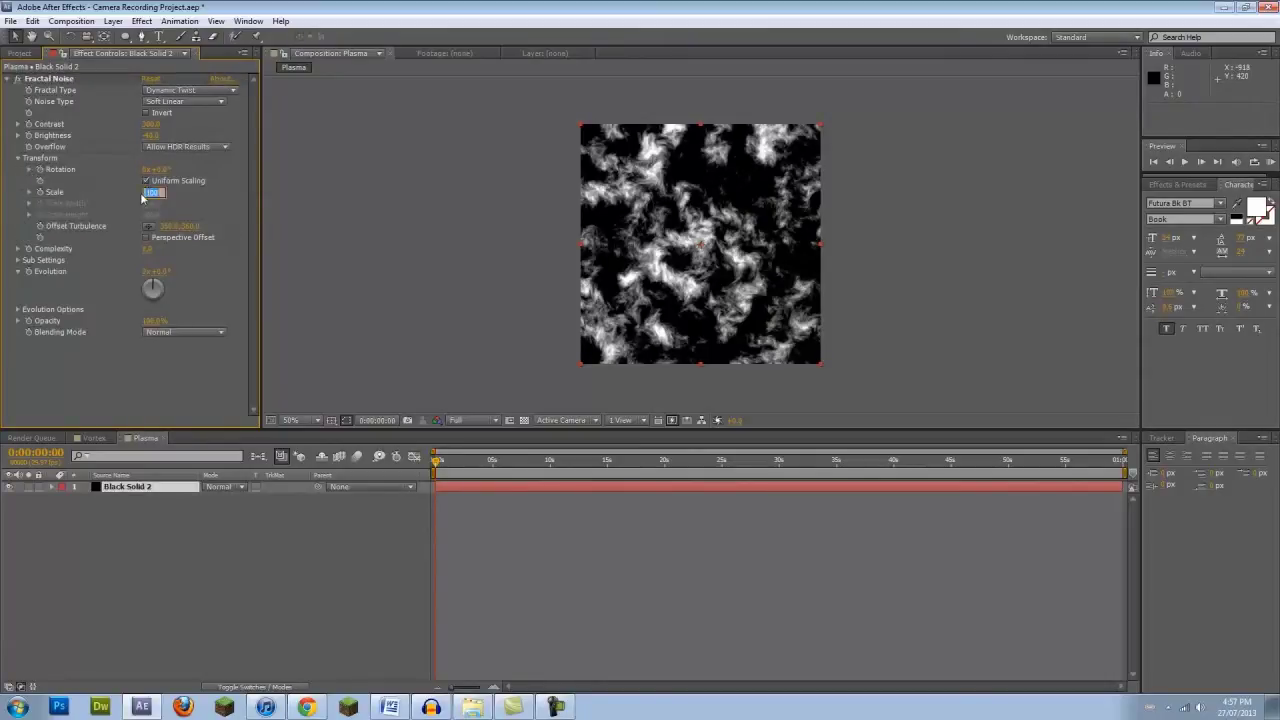
click(29, 192)
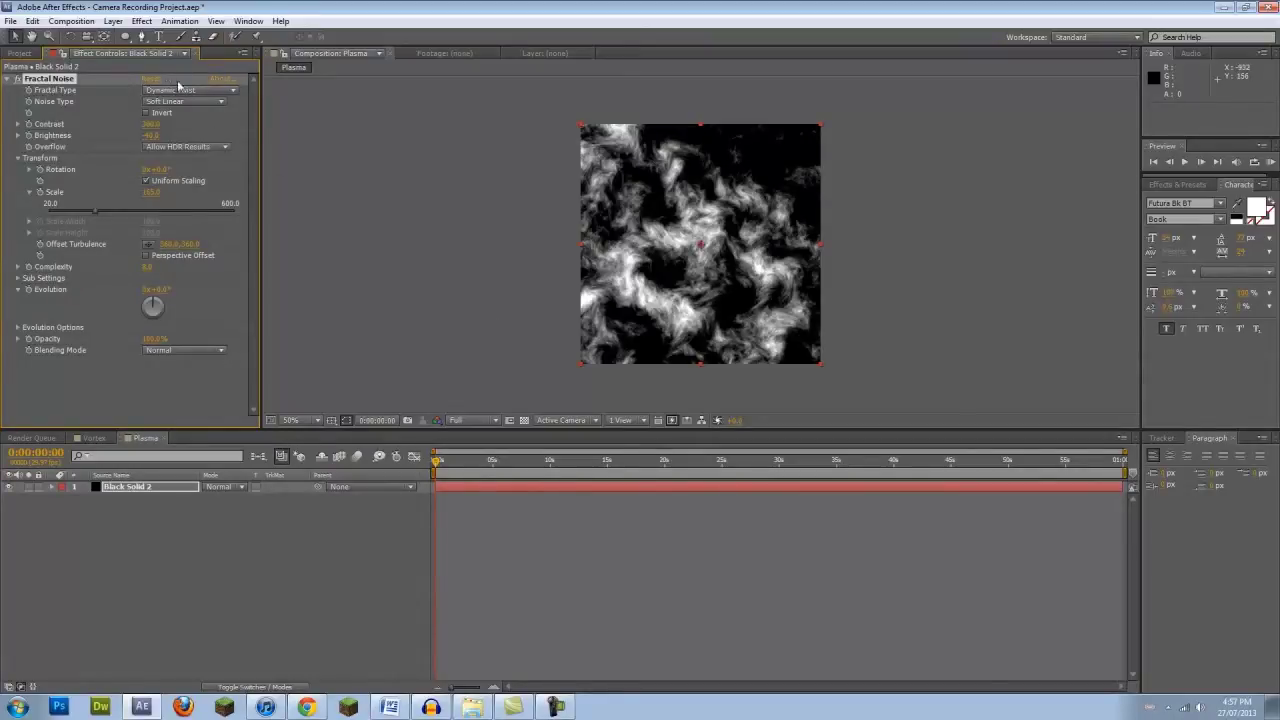
Draw a circular mask around the noise and feather its edge to 36 pixels.
click(125, 36)
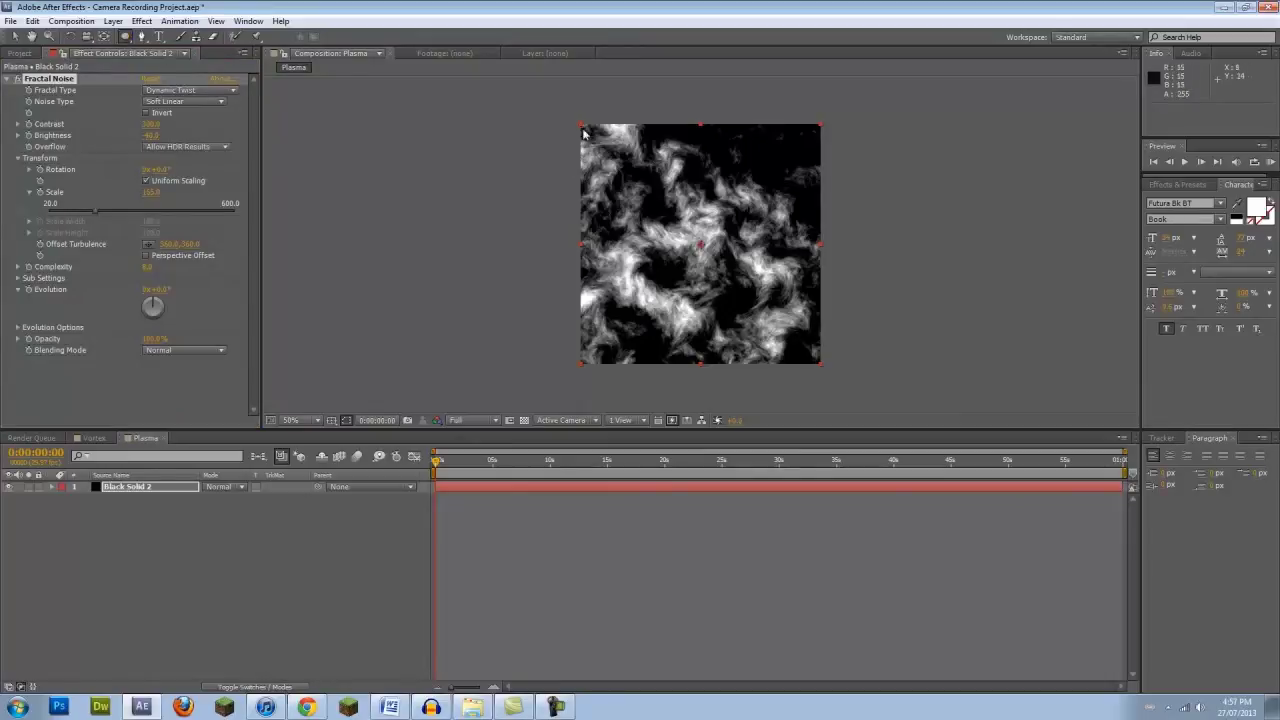
drag(583, 130, 816, 355)
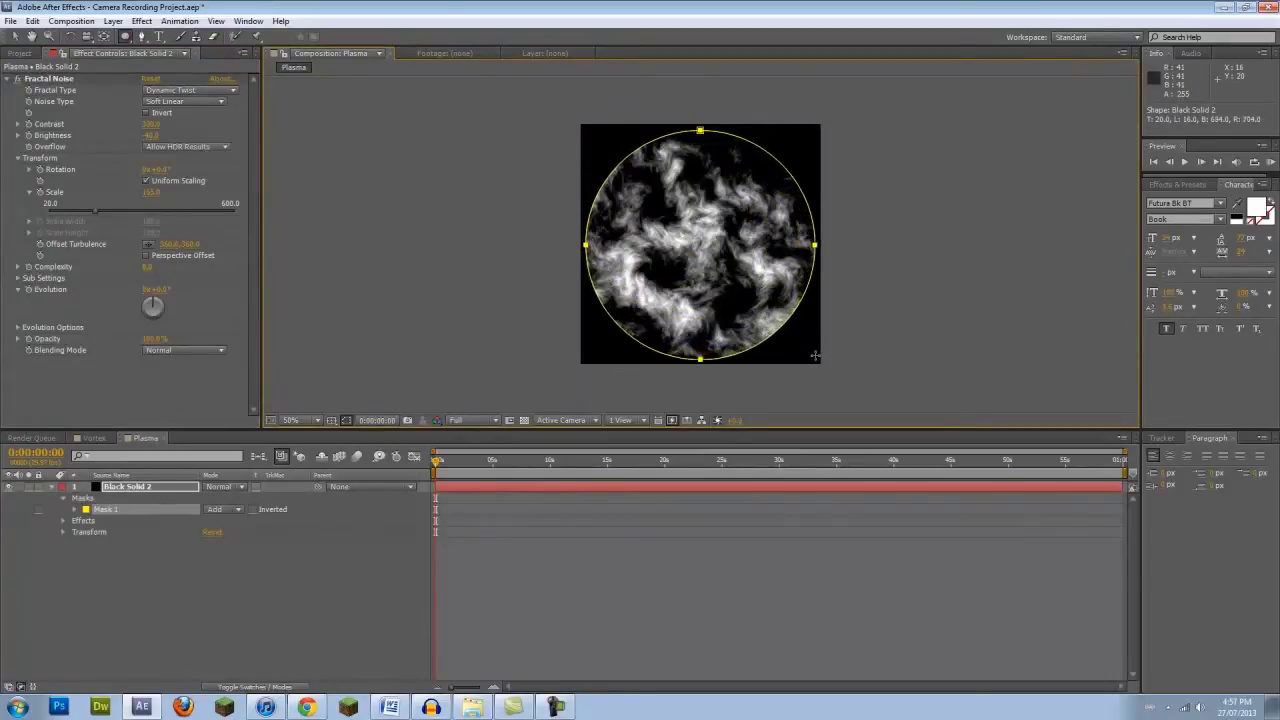
click(77, 510)
click(145, 535)
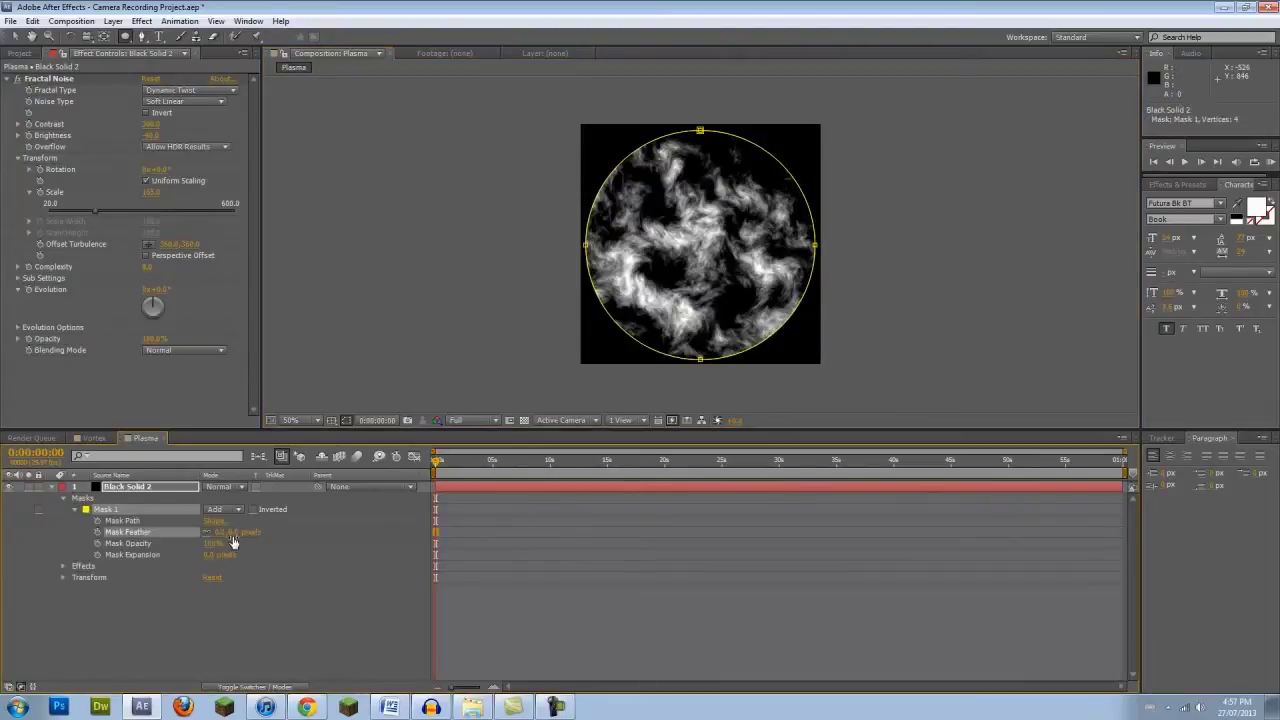
drag(248, 532, 177, 556)
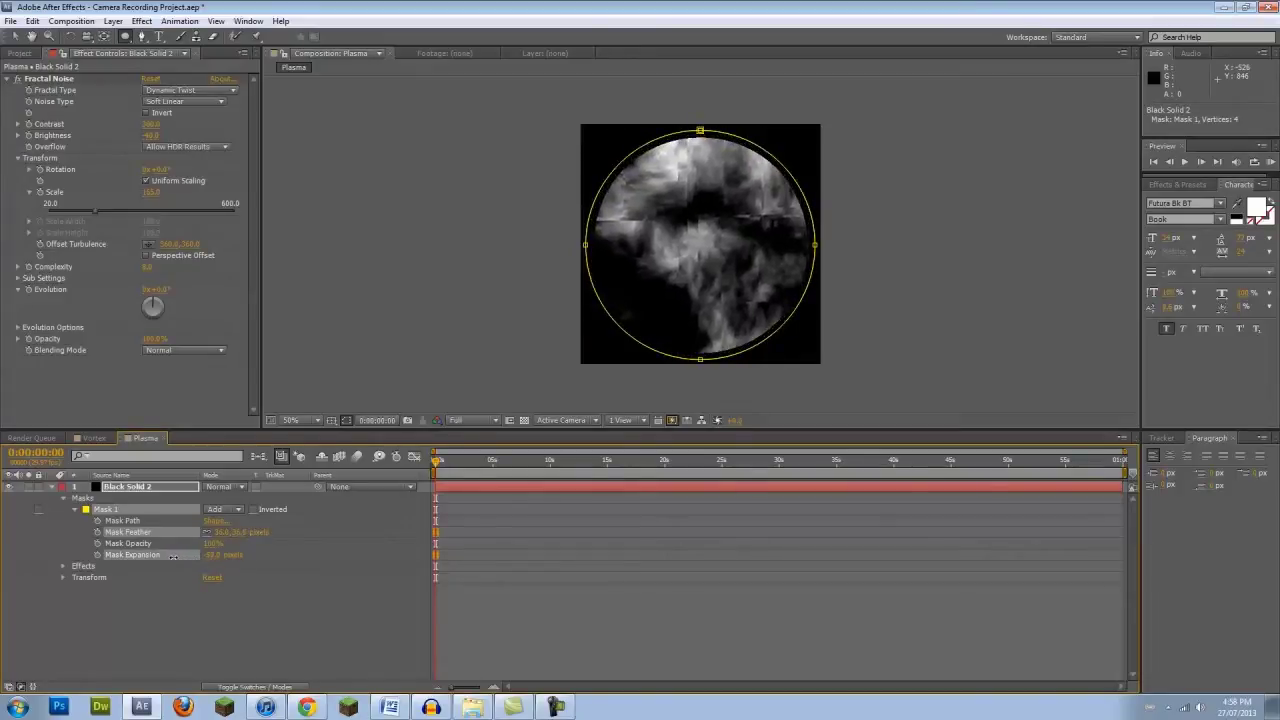
Duplicate Mask 1, set Mask 2 to Subtract, and give it negative expansion to leave a ring.
click(173, 556)
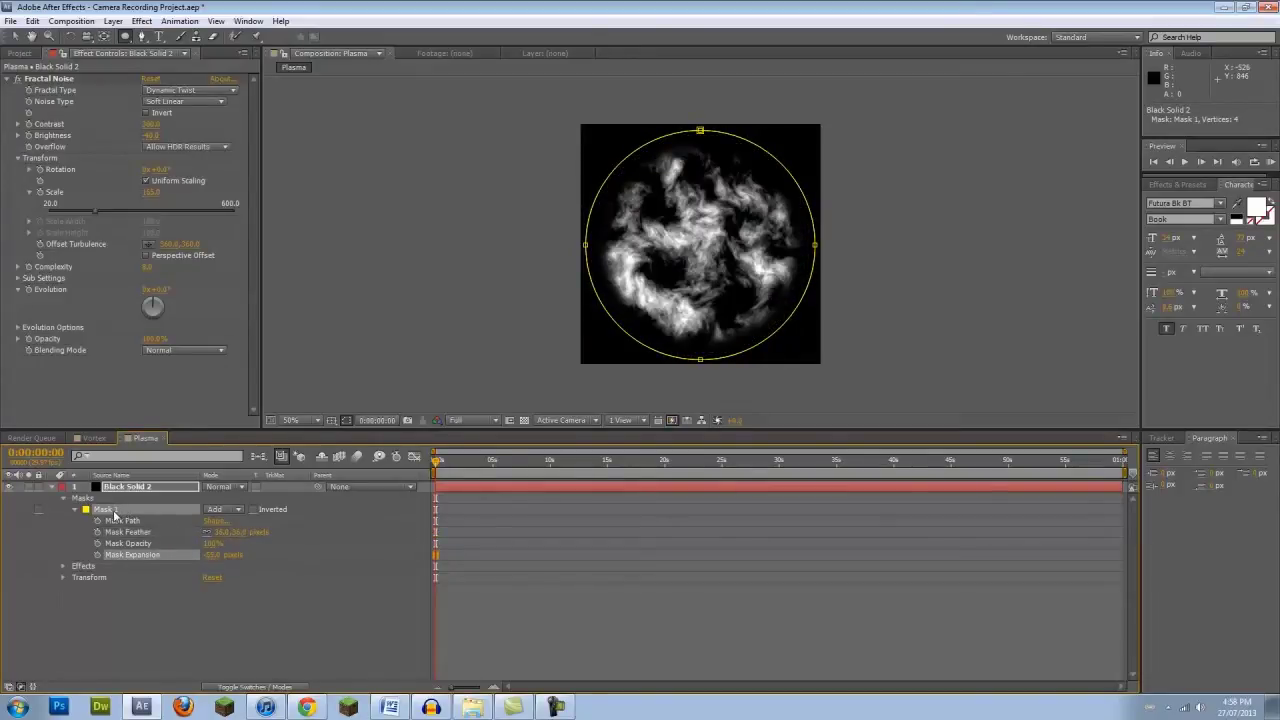
key(ctrl+d)
click(74, 566)
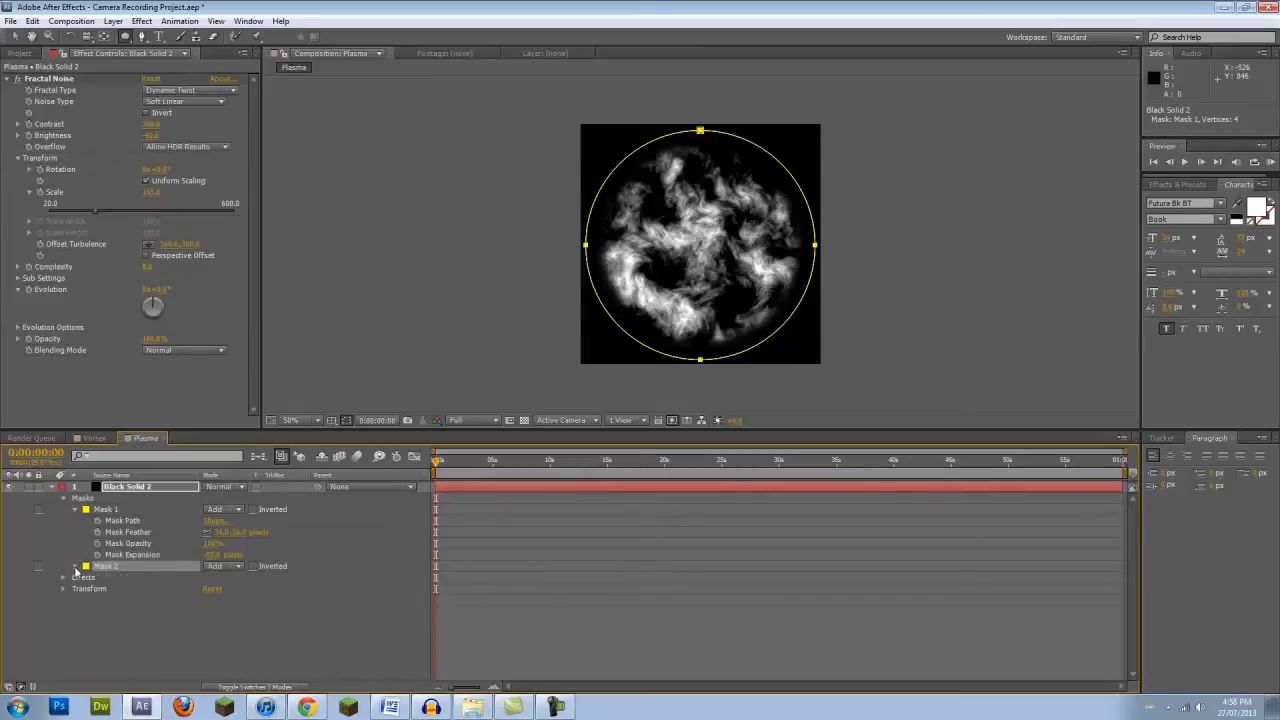
click(243, 568)
click(240, 610)
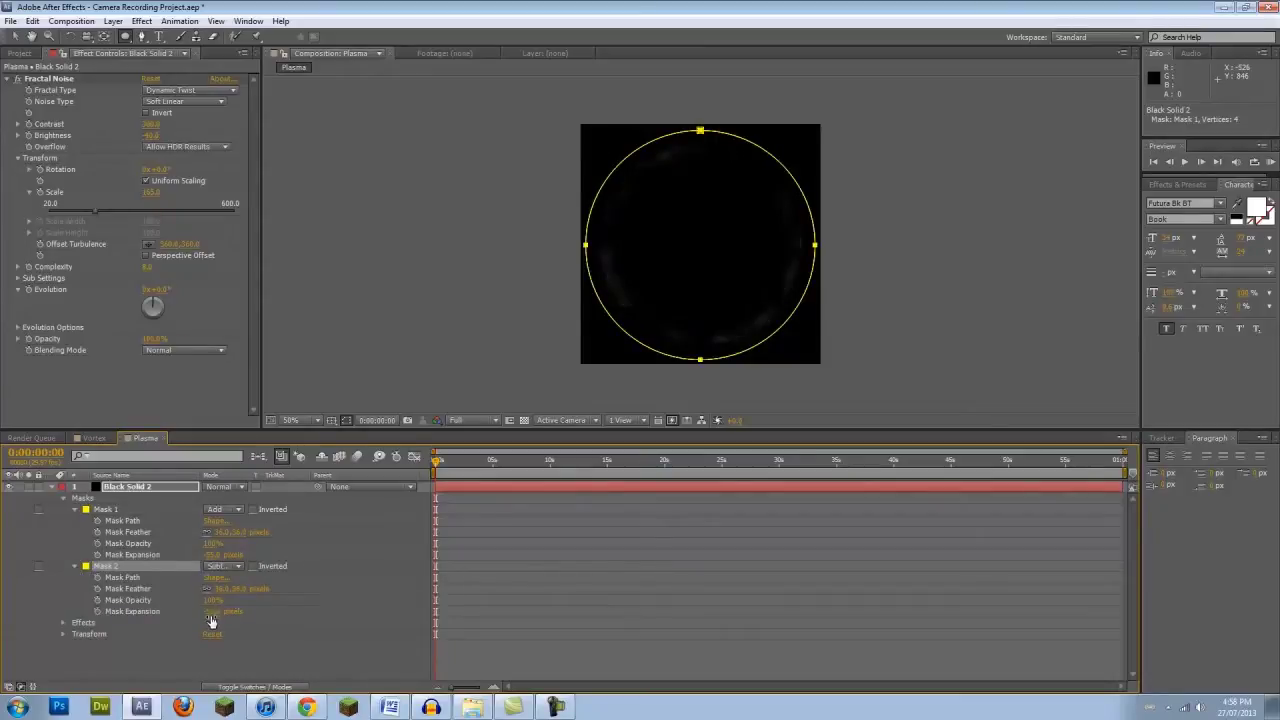
drag(211, 612, 182, 620)
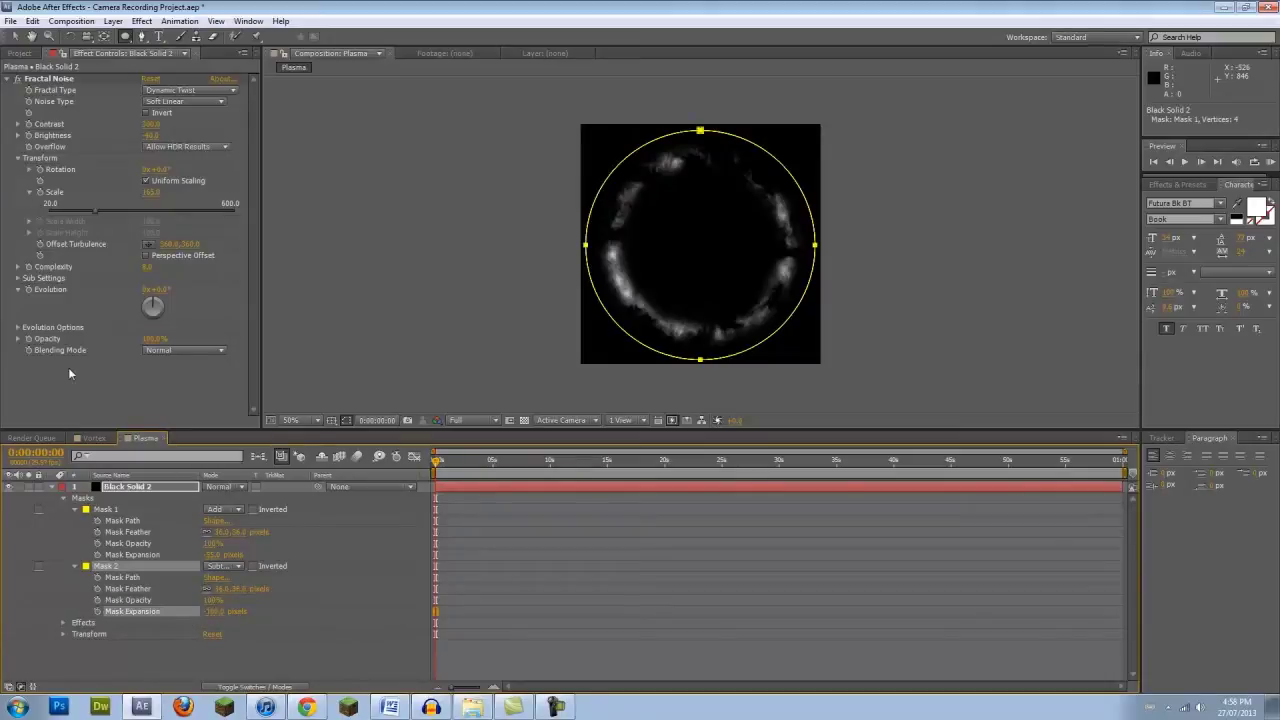
Give the Fractal Noise Evolution property the expression time*500.
alt+click(27, 293)
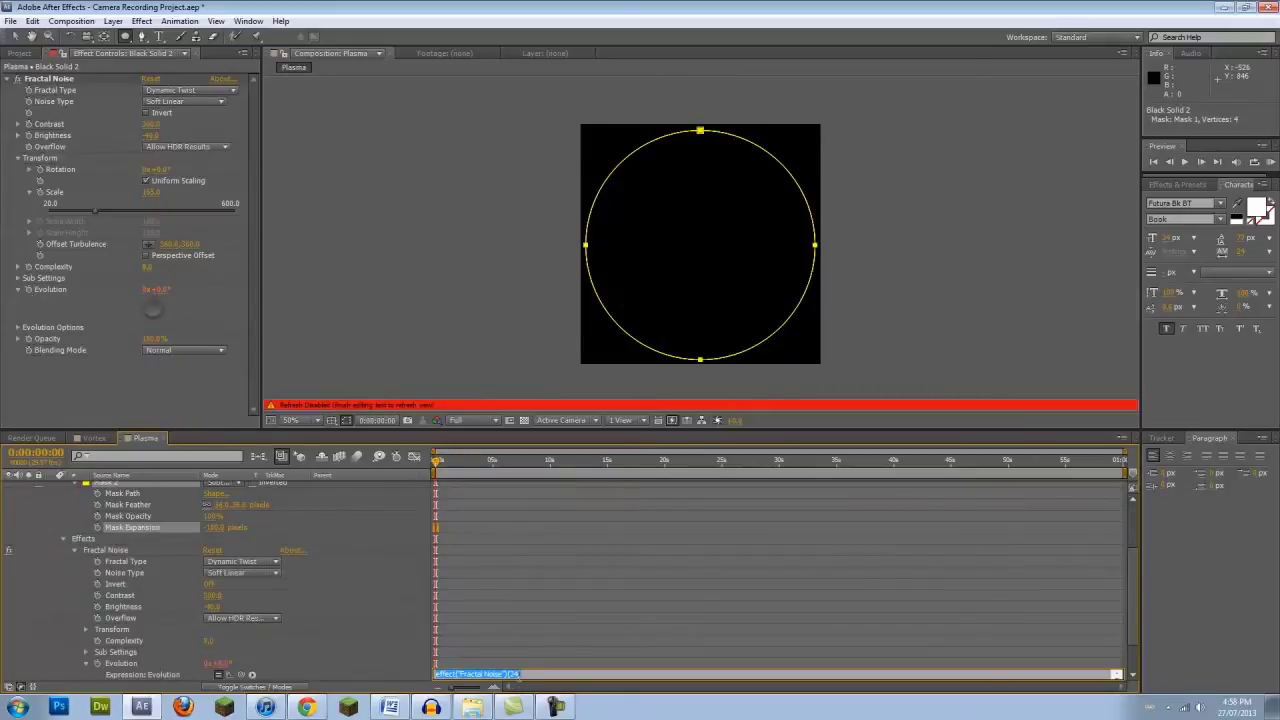
text(time)
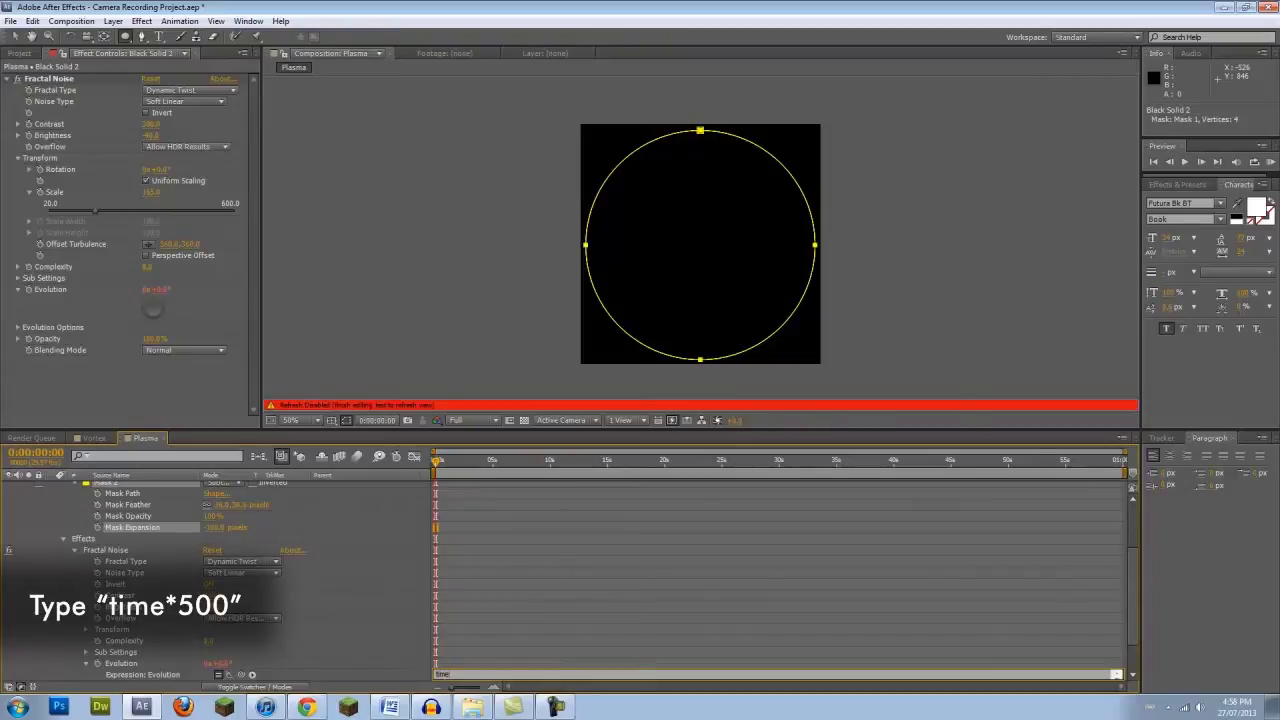
text(*500)
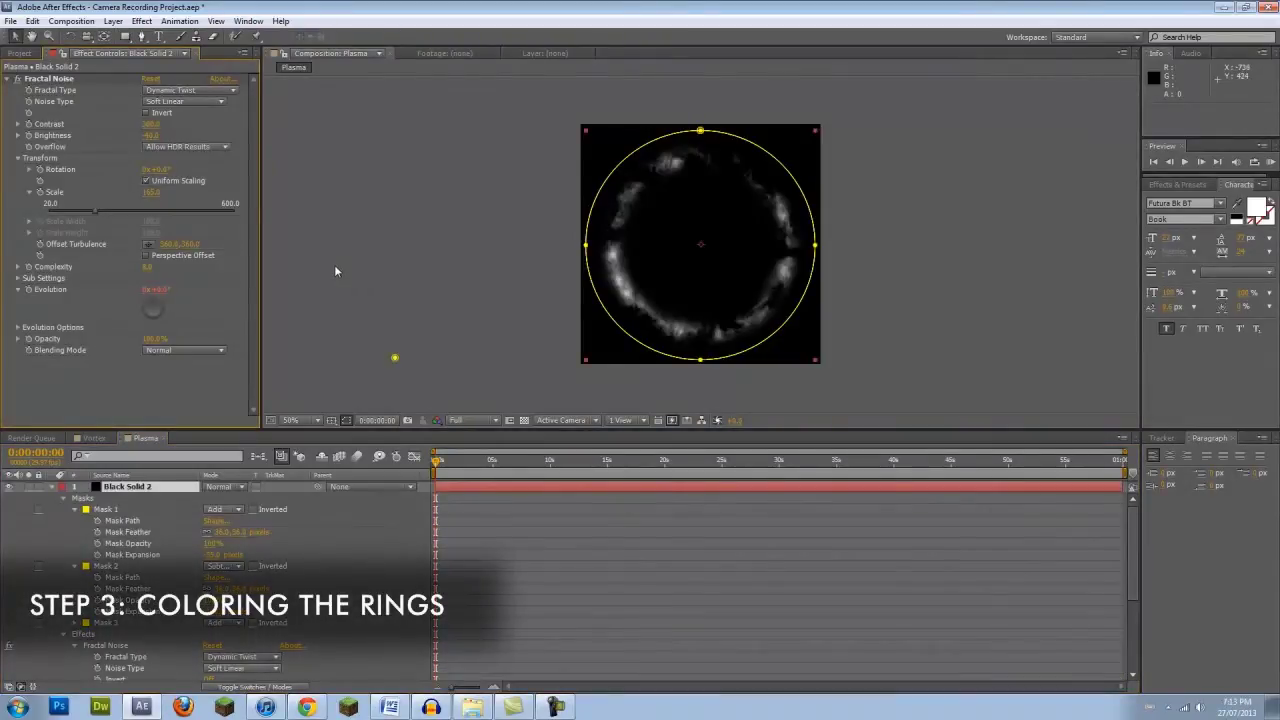
Apply 4-Color Gradient and set Color 1 to red and Color 2 to magenta.
click(141, 21)
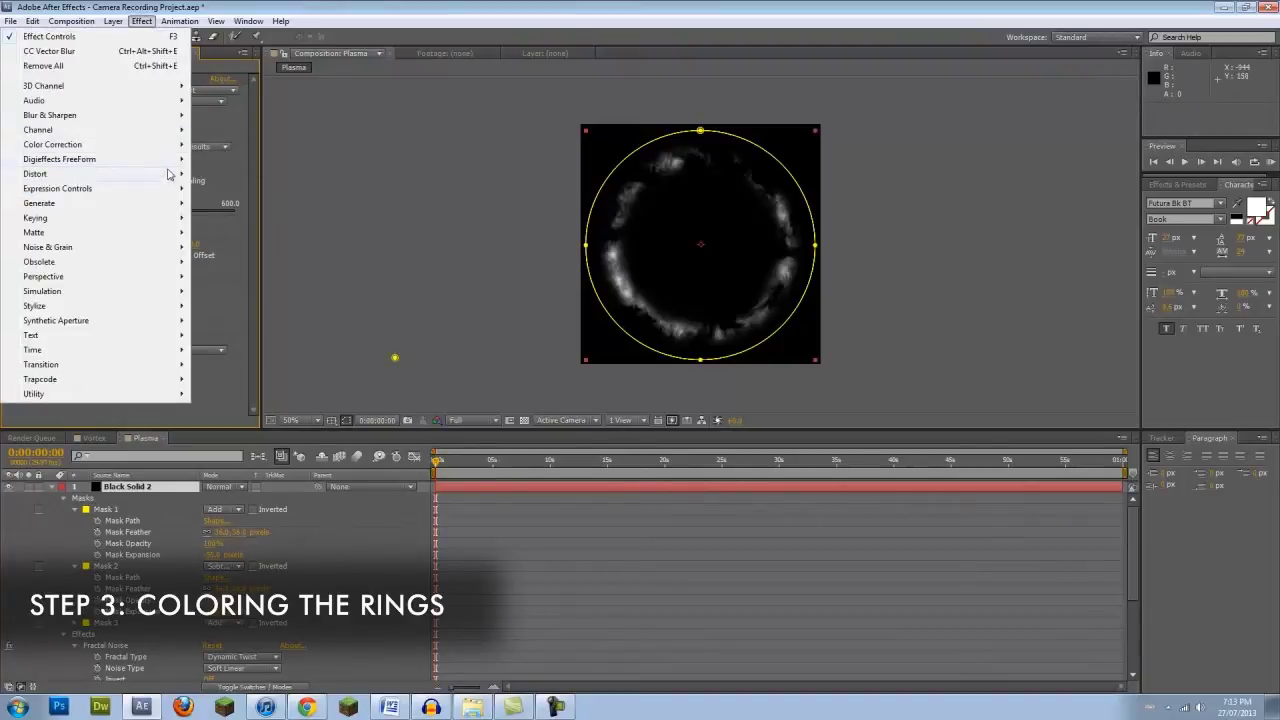
mouse_move(170, 203)
click(210, 205)
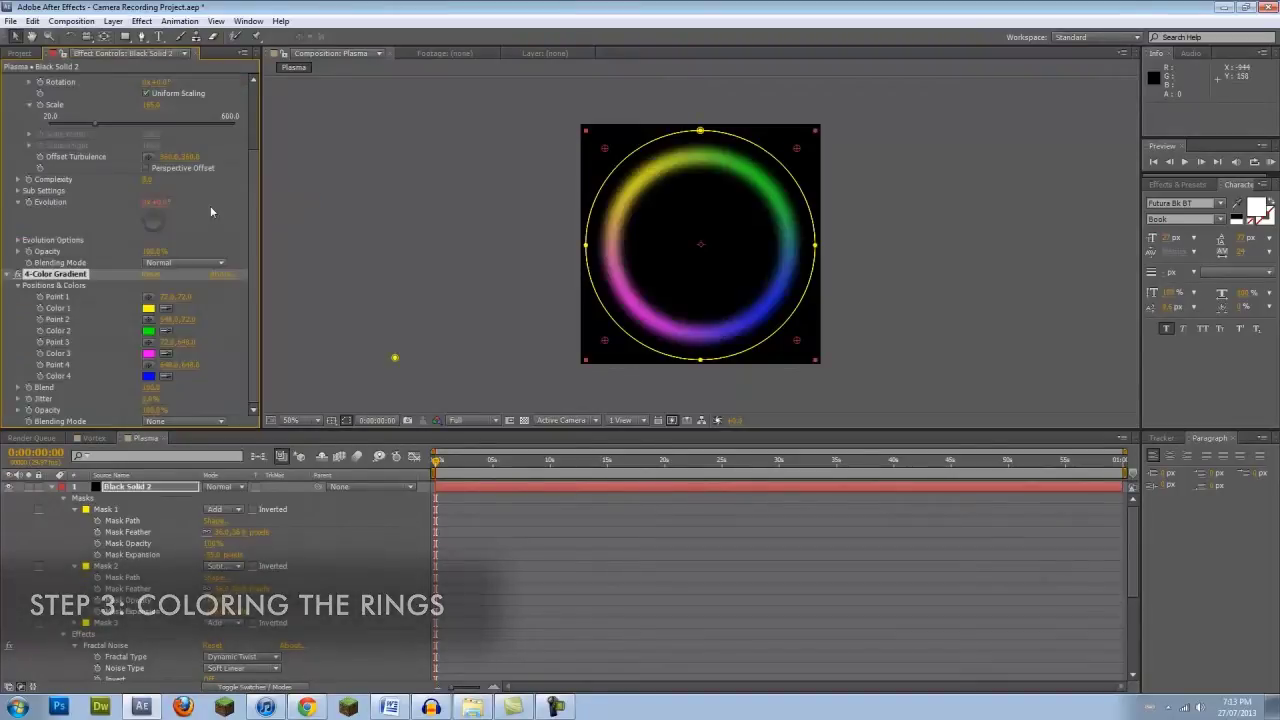
click(149, 308)
click(661, 472)
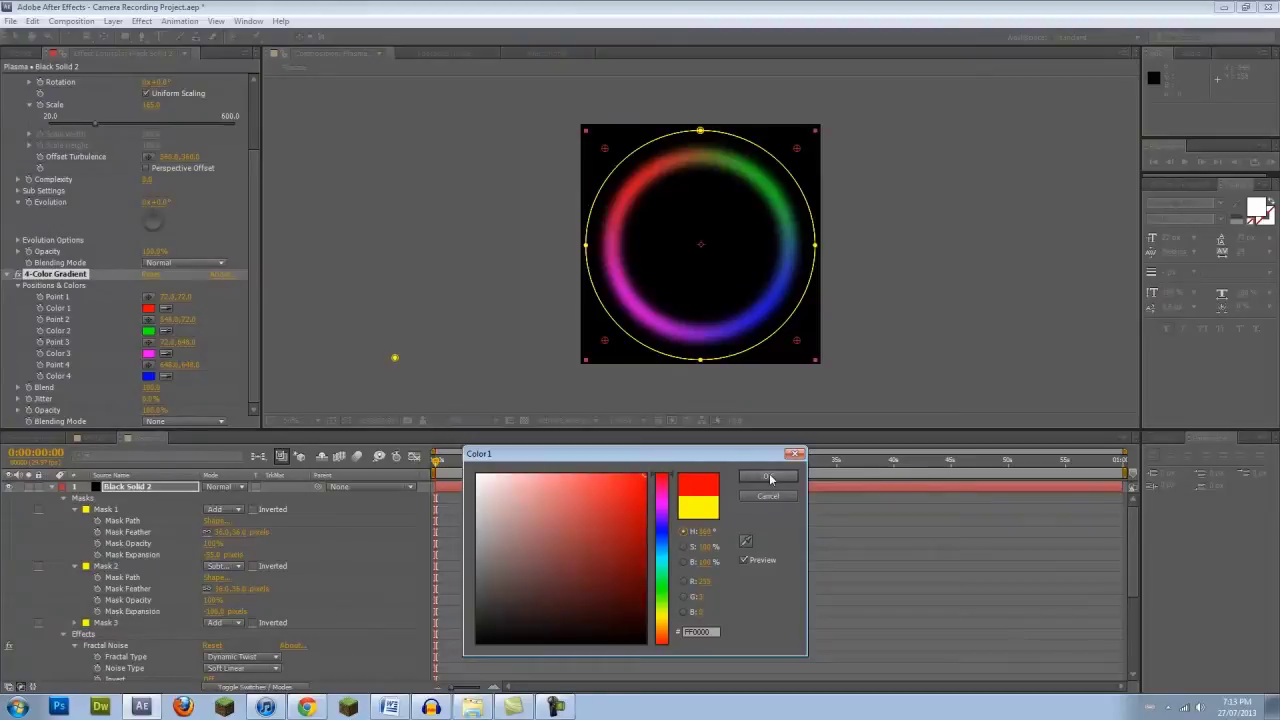
click(767, 476)
click(149, 330)
click(661, 510)
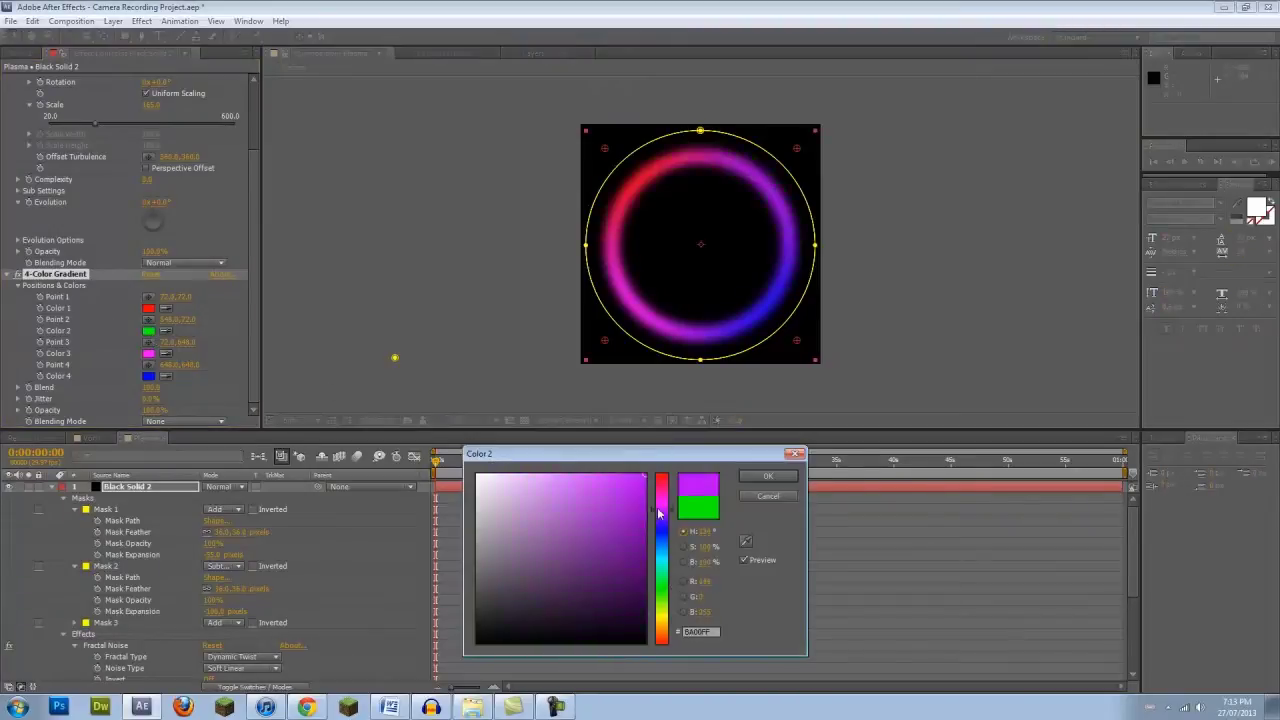
click(661, 502)
click(767, 476)
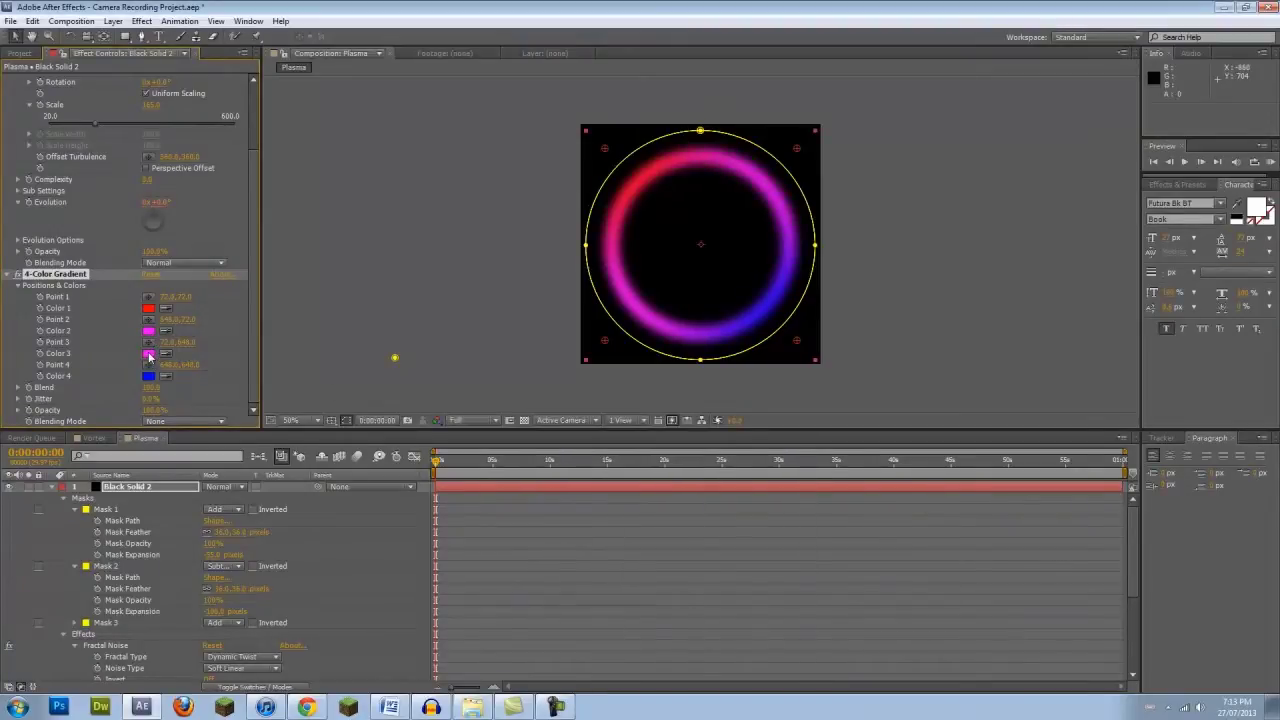
Set the gradient's Color 3 to orange and Color 4 to yellow.
click(149, 353)
click(661, 624)
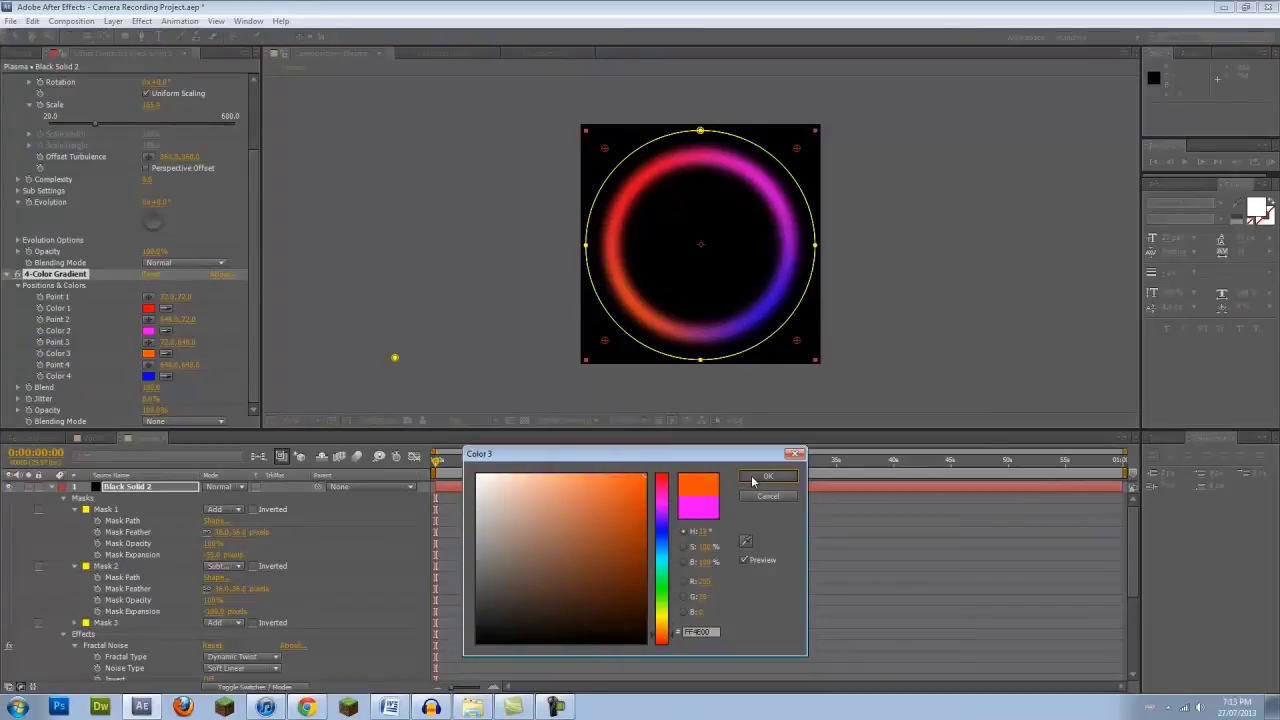
click(767, 476)
click(149, 376)
drag(663, 594, 663, 618)
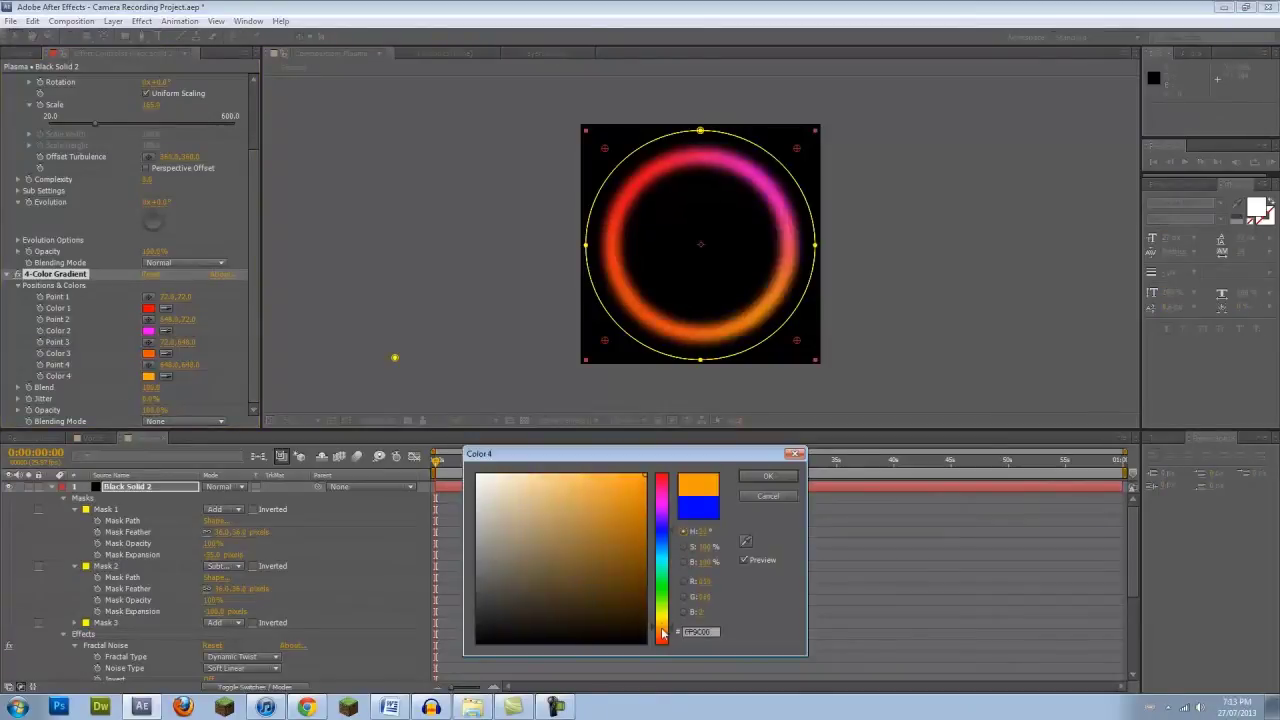
click(758, 477)
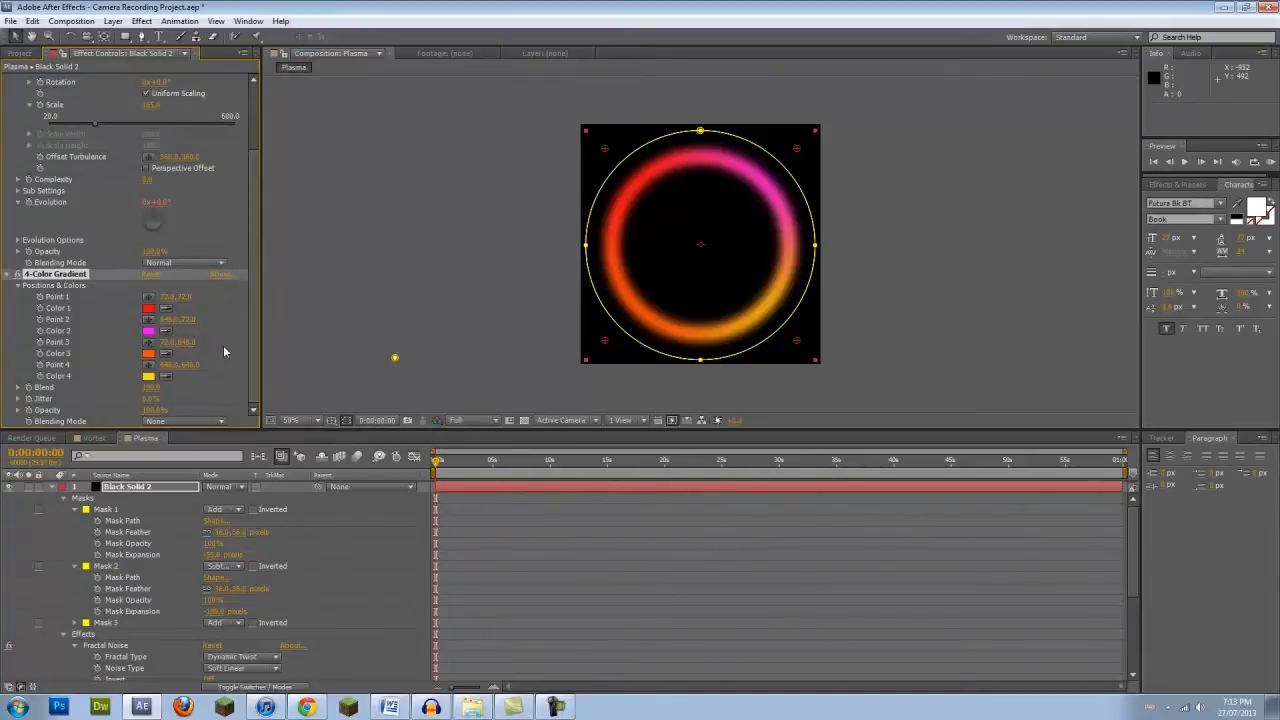
Add a wiggle(0.1,0.5) expression to Color 1, then paste it onto Colors 2, 3 and 4.
alt+click(41, 309)
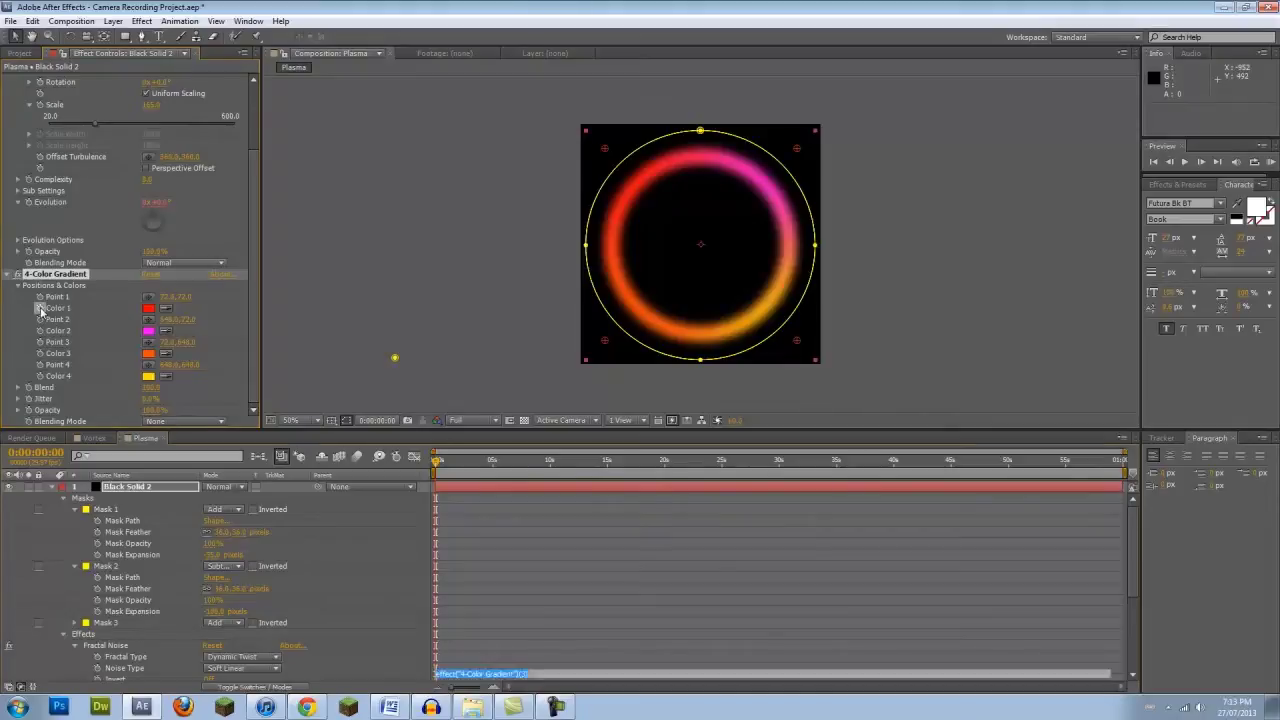
text(wiggle)
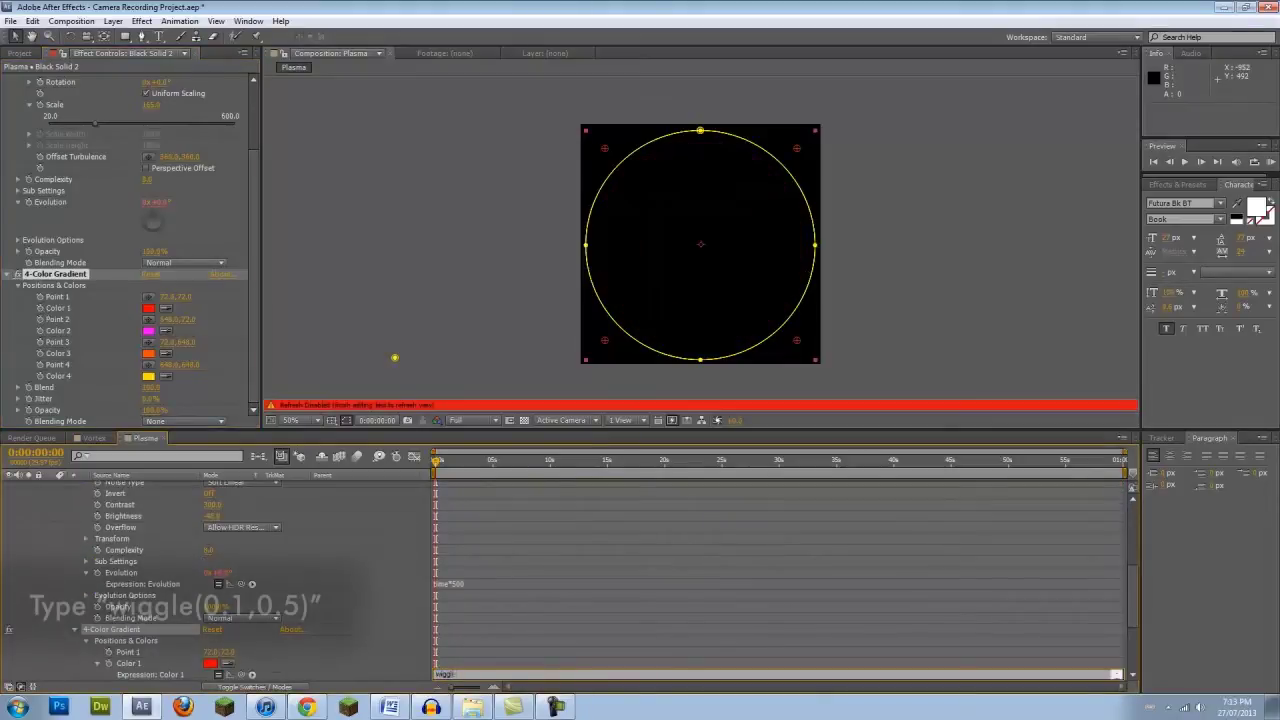
text((0.1,0.5)
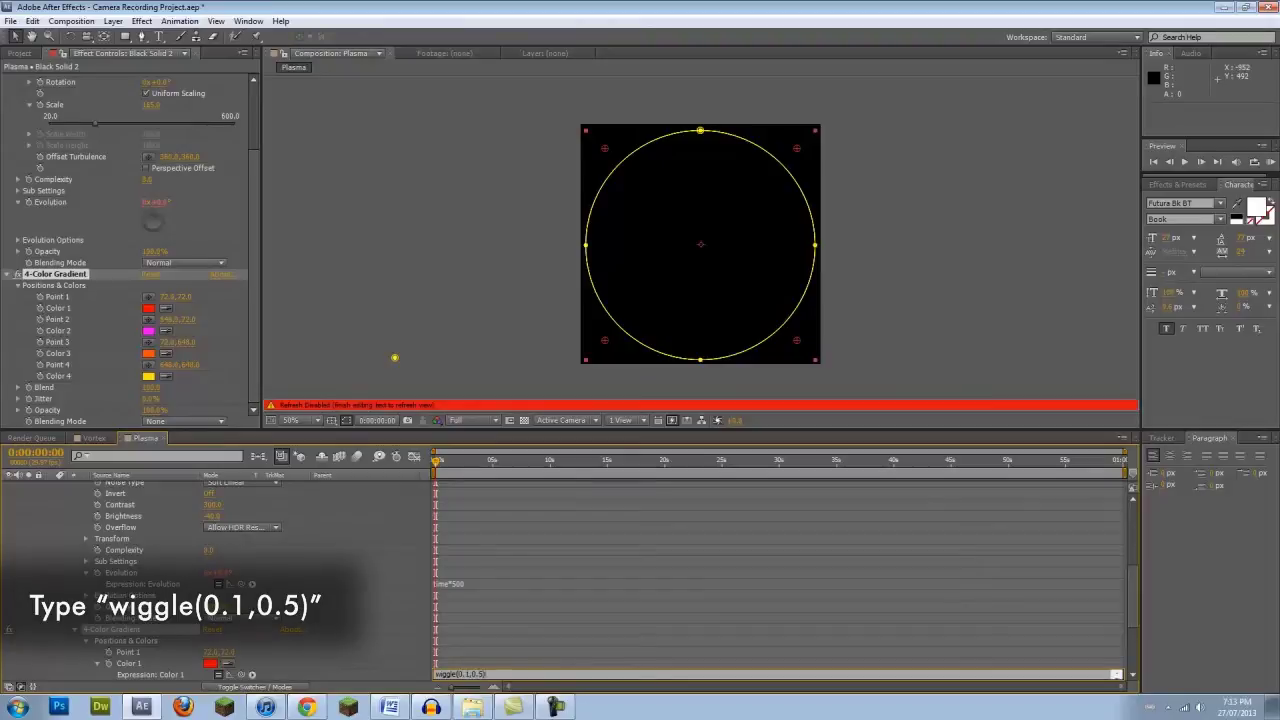
key(ctrl+a)
key(ctrl+c)
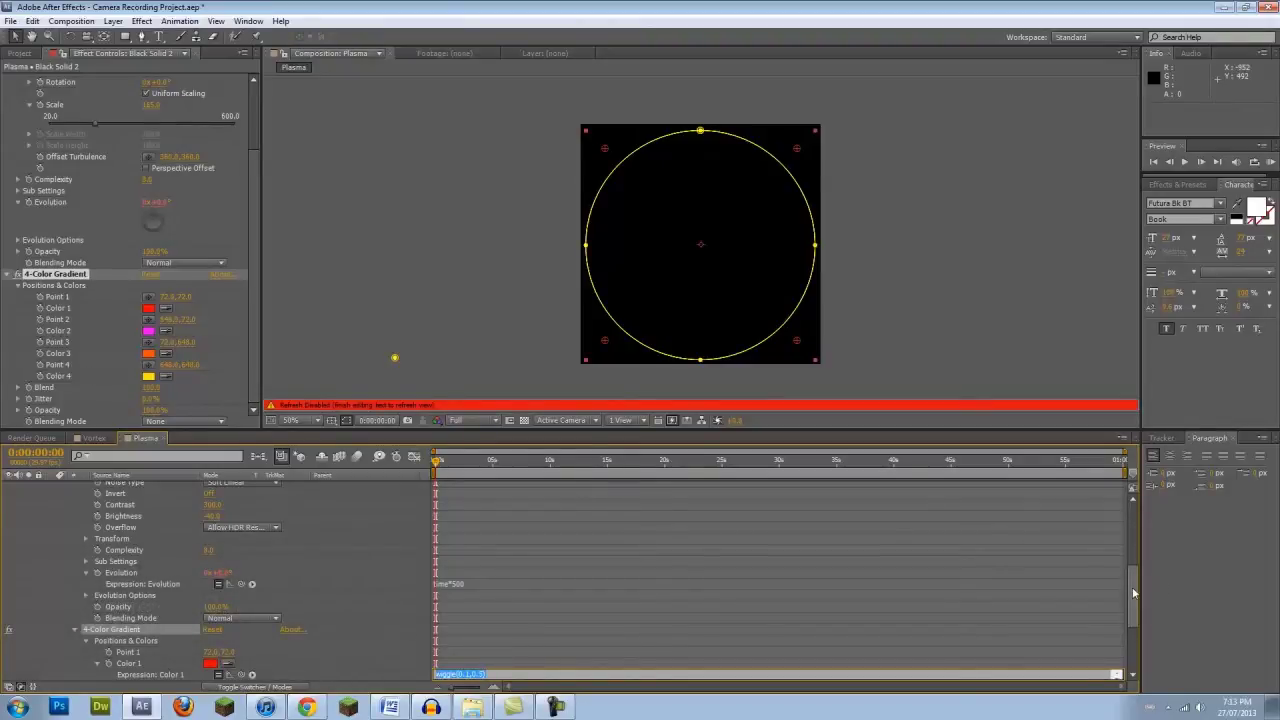
drag(1133, 619, 1133, 650)
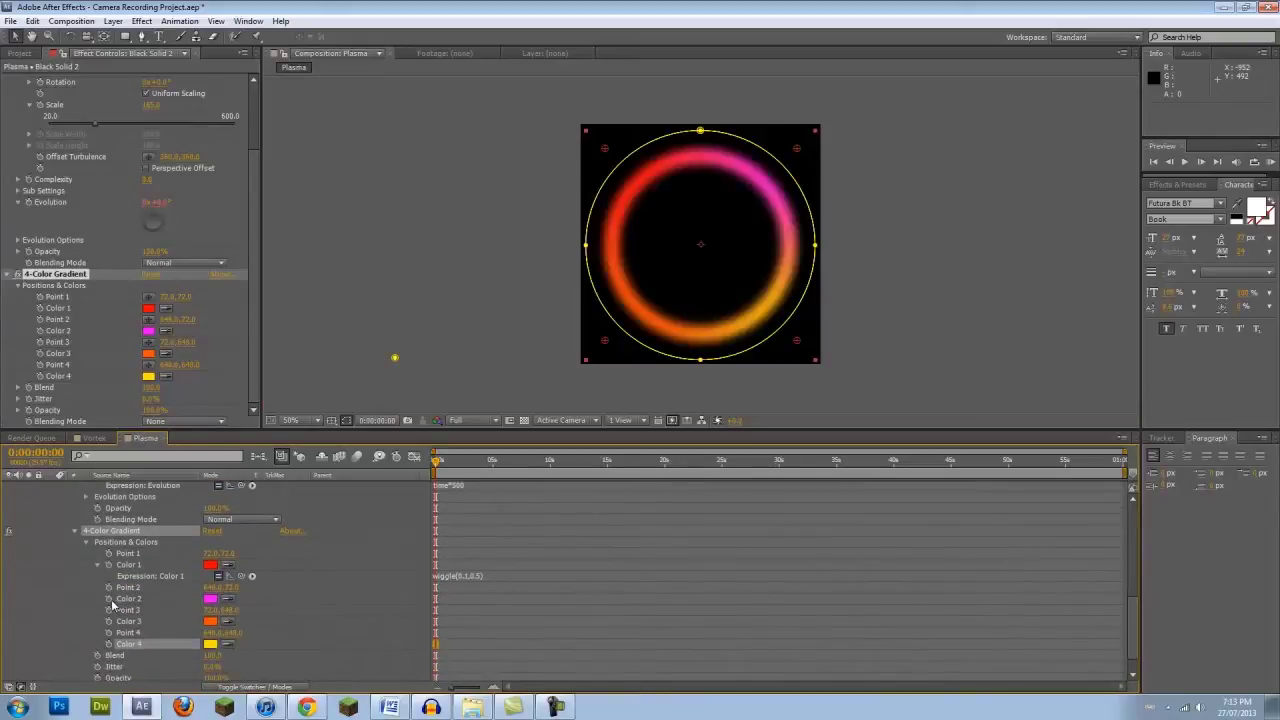
alt+click(109, 599)
key(ctrl+v)
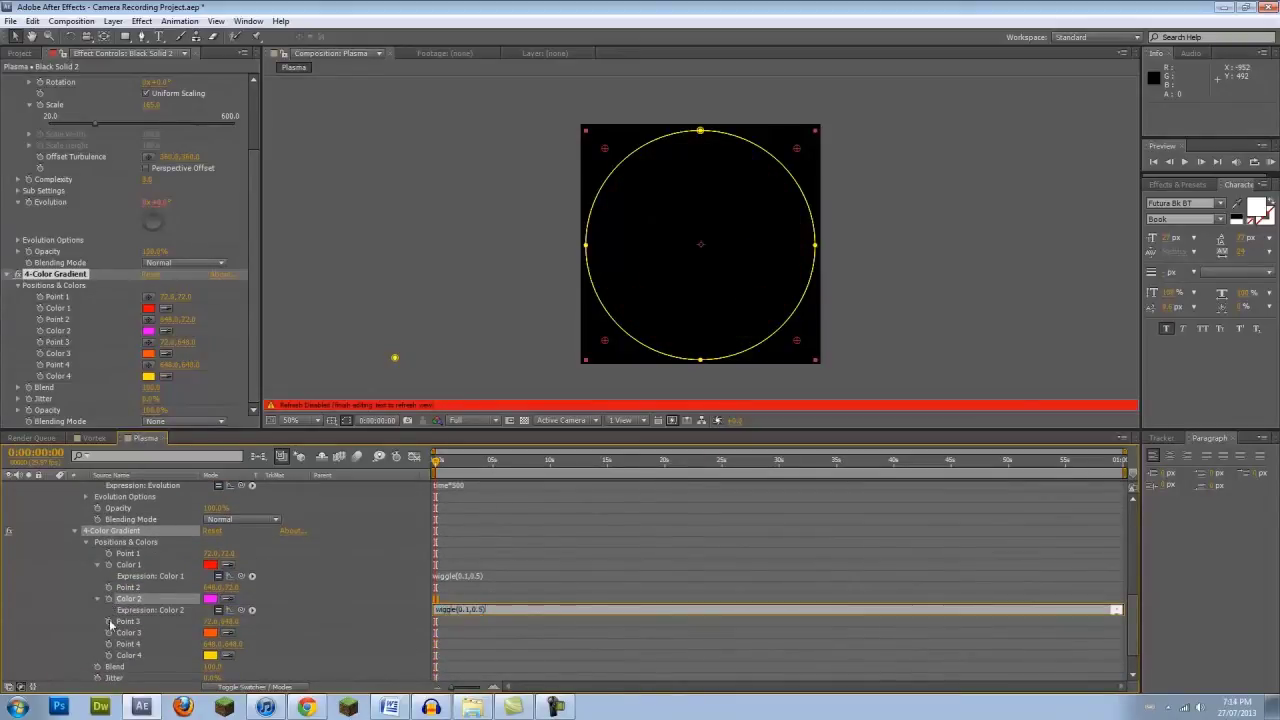
alt+click(109, 633)
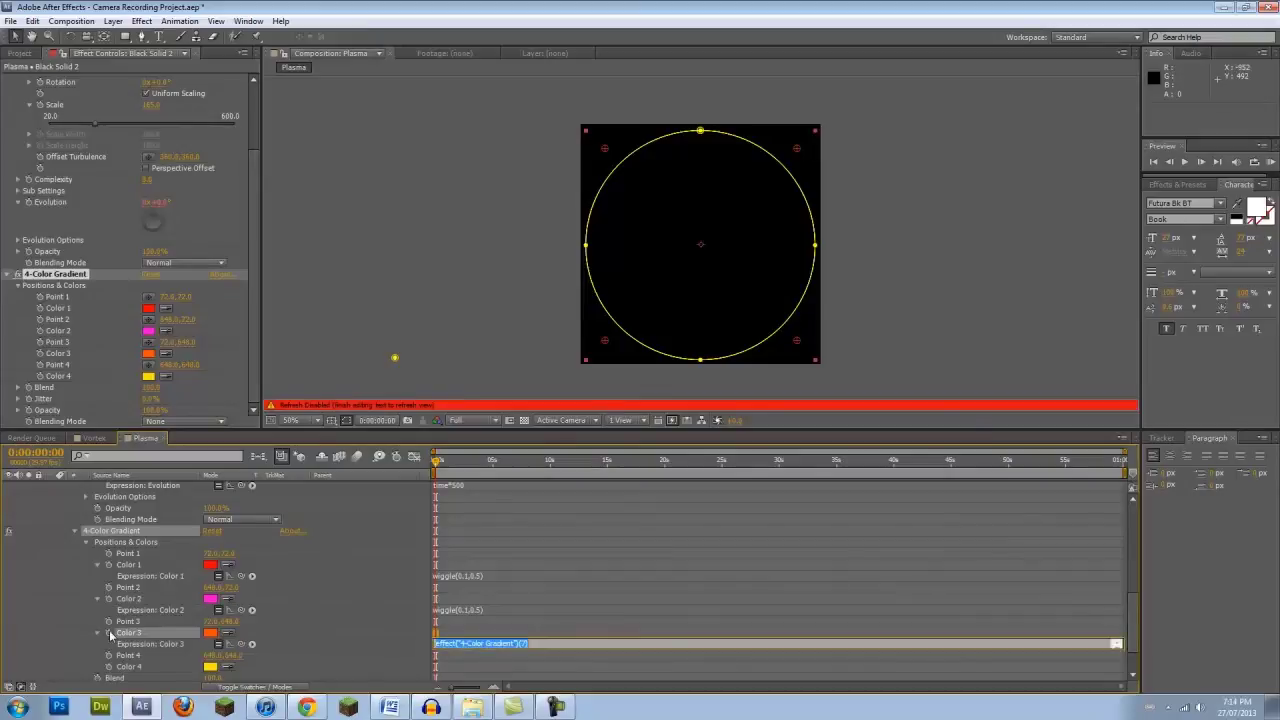
key(ctrl+v)
alt+click(109, 666)
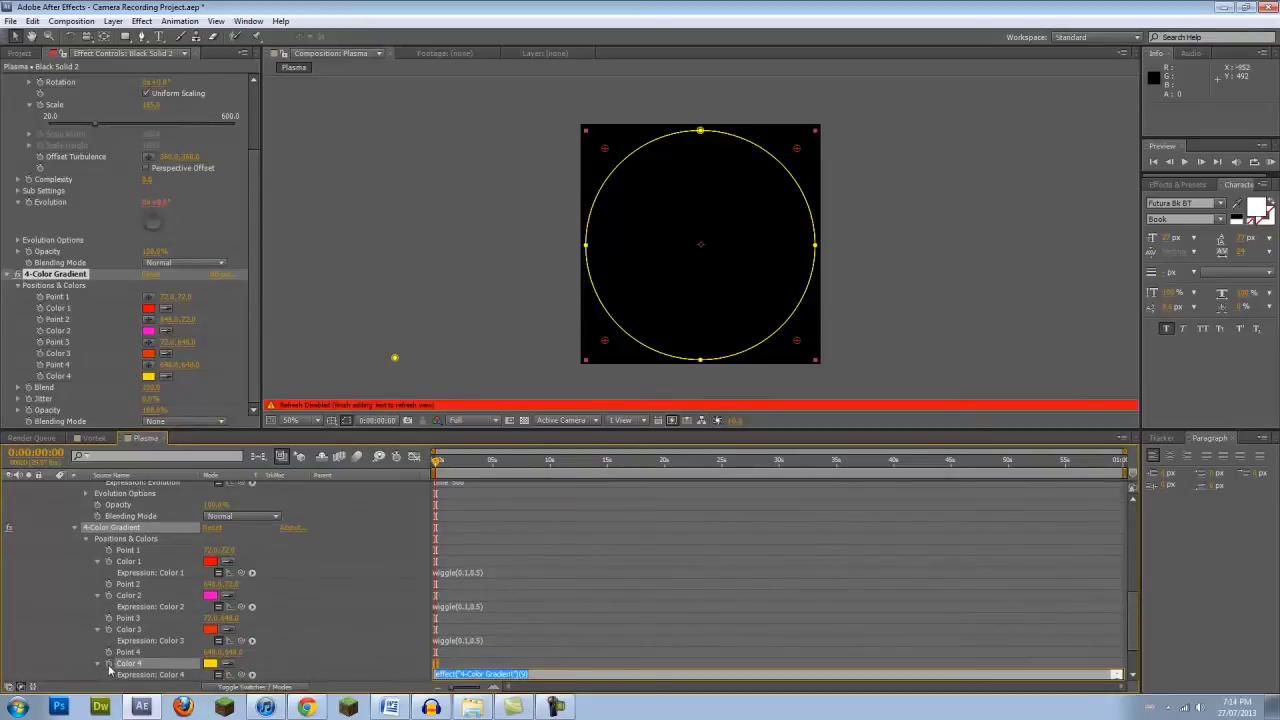
key(ctrl+v)
click(587, 592)
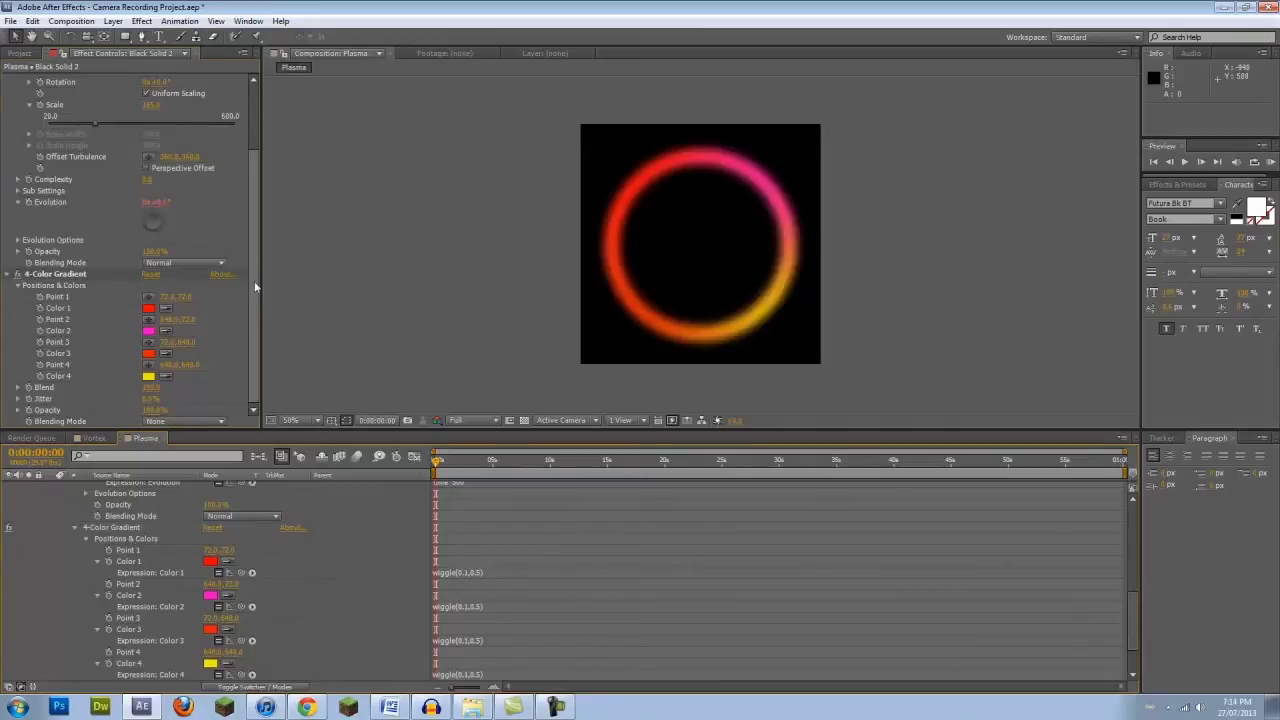
Blend the gradient with Color Dodge and add CC Vector Blur with Amount 21.
click(221, 425)
click(193, 262)
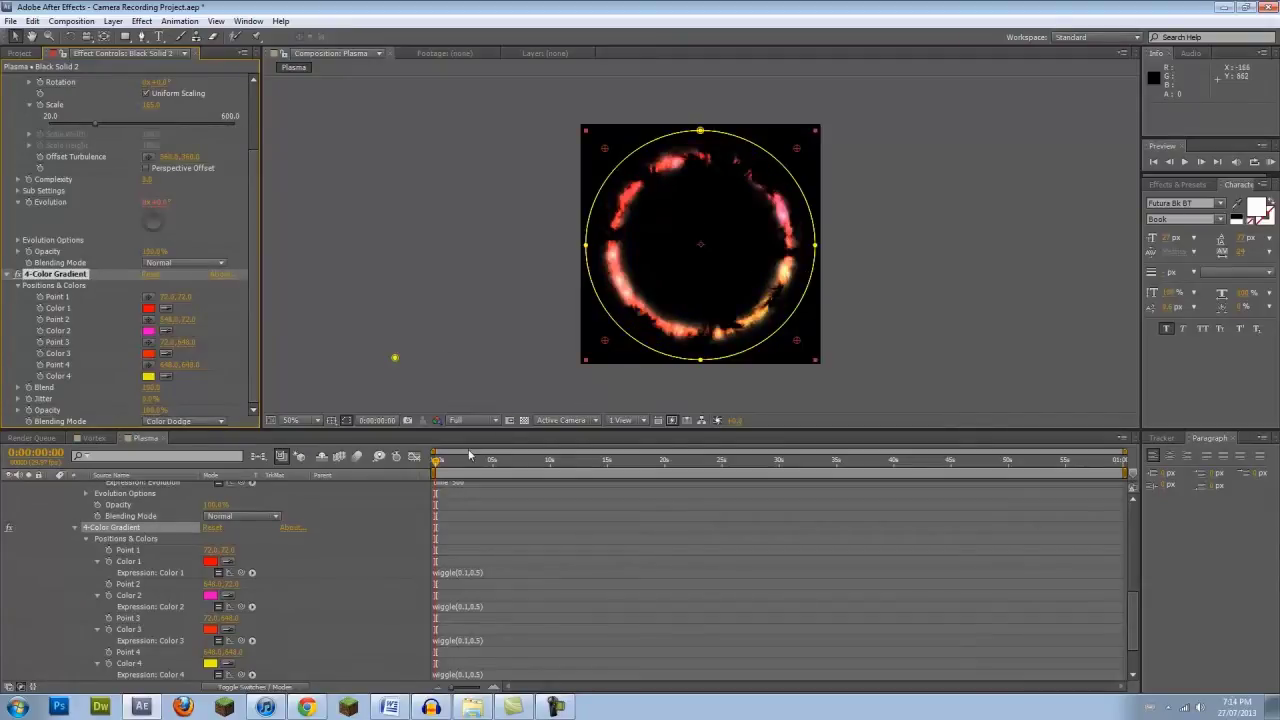
click(142, 21)
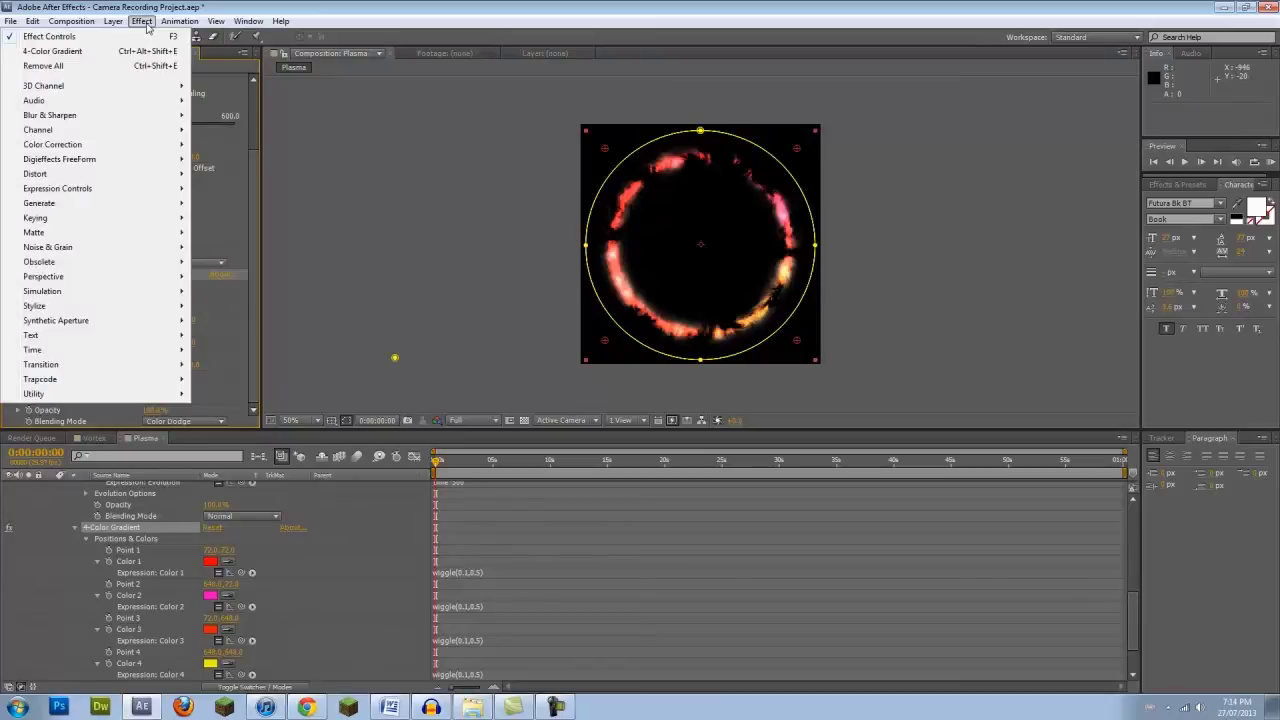
mouse_move(150, 115)
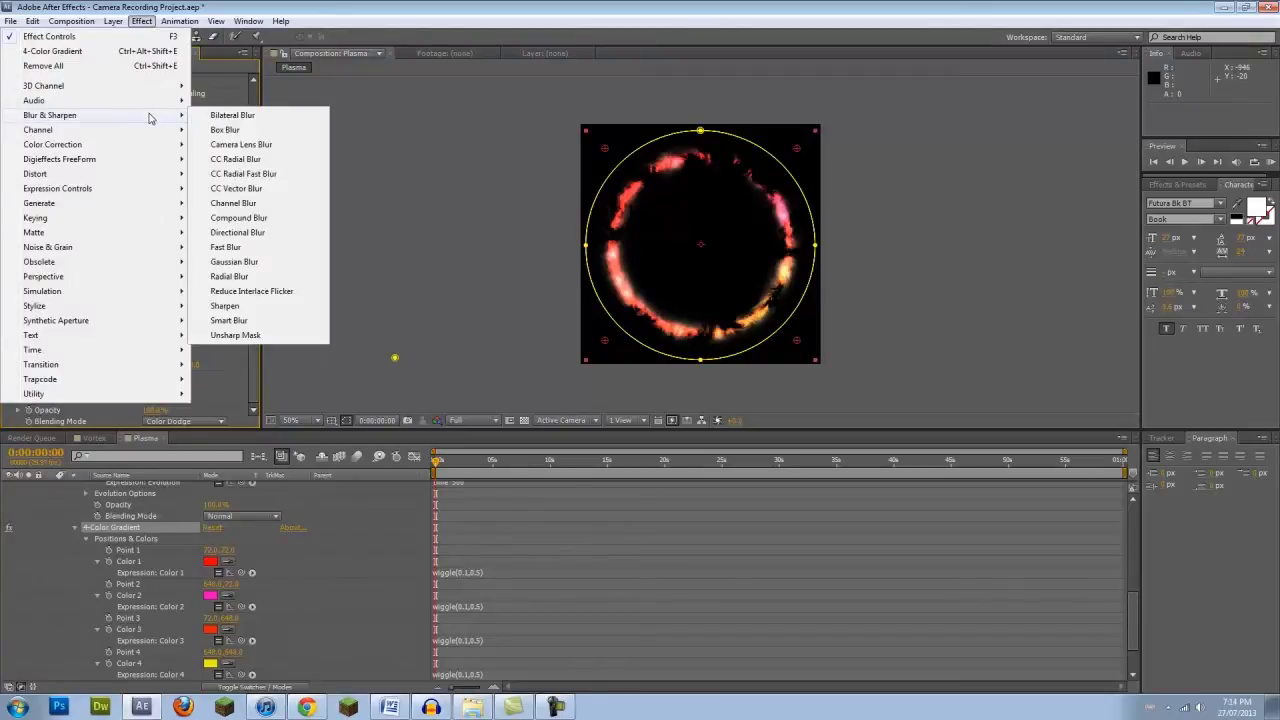
click(246, 189)
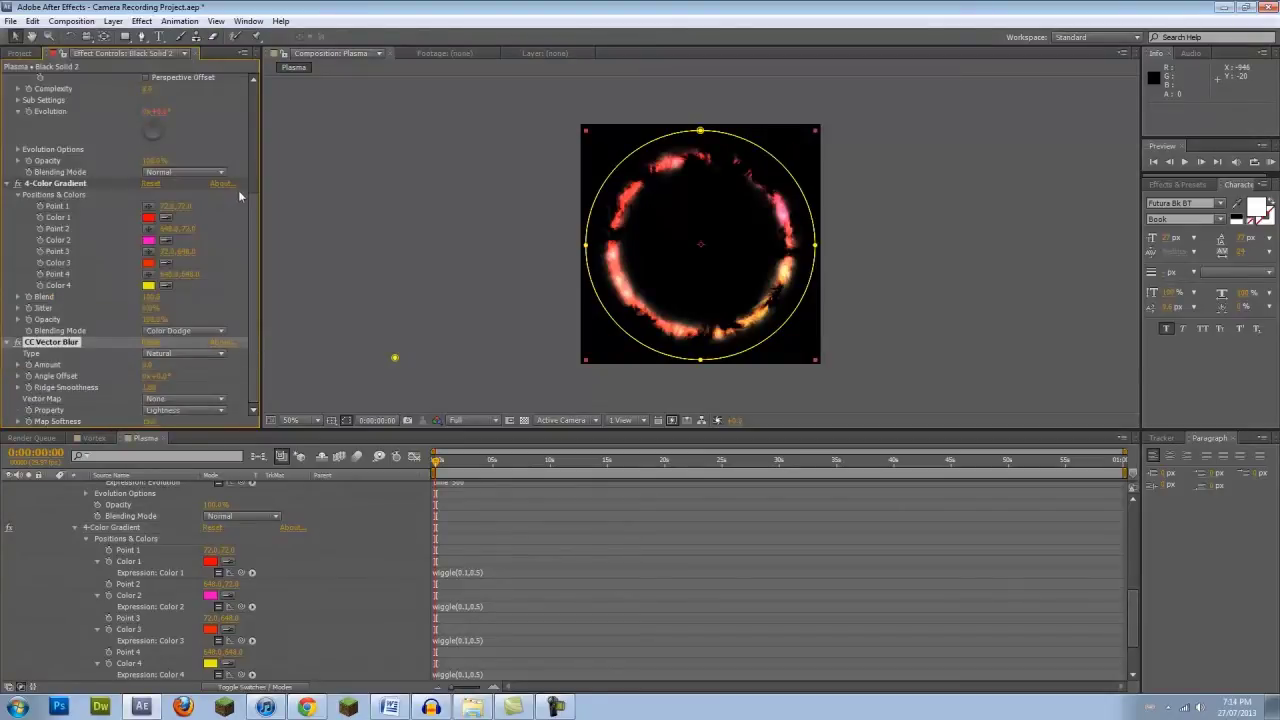
drag(157, 366, 166, 365)
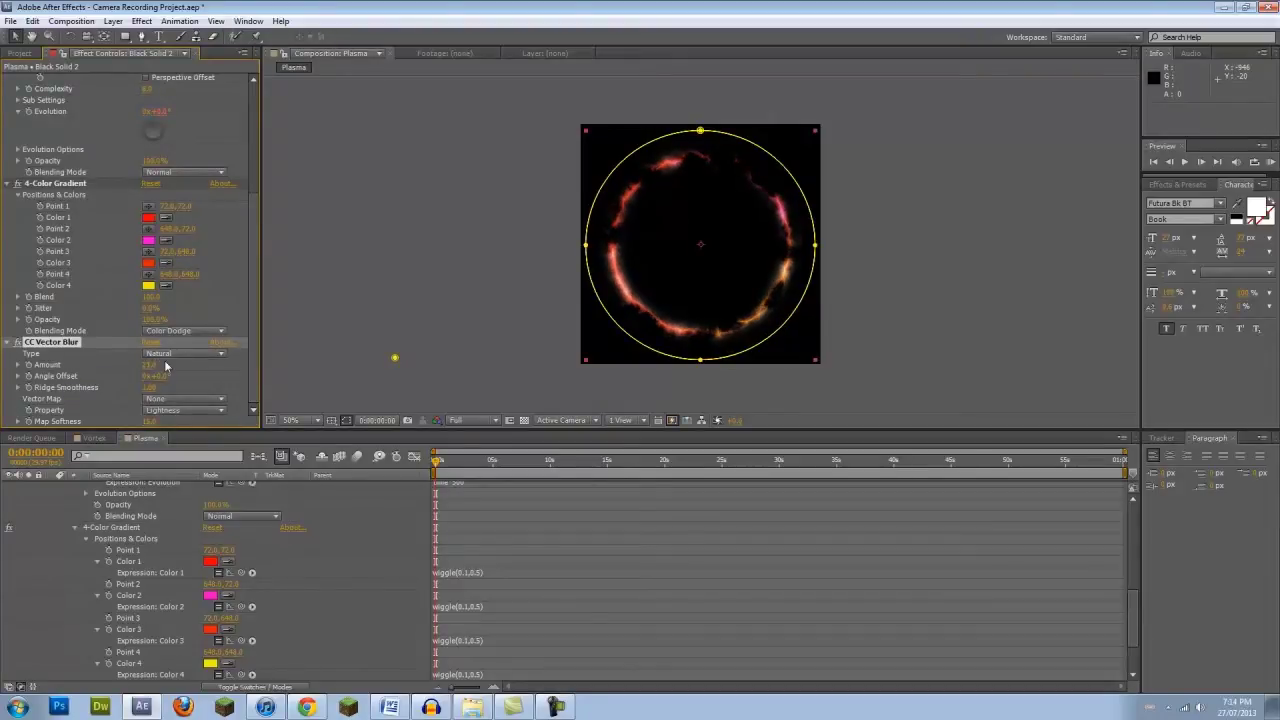
drag(472, 463, 580, 465)
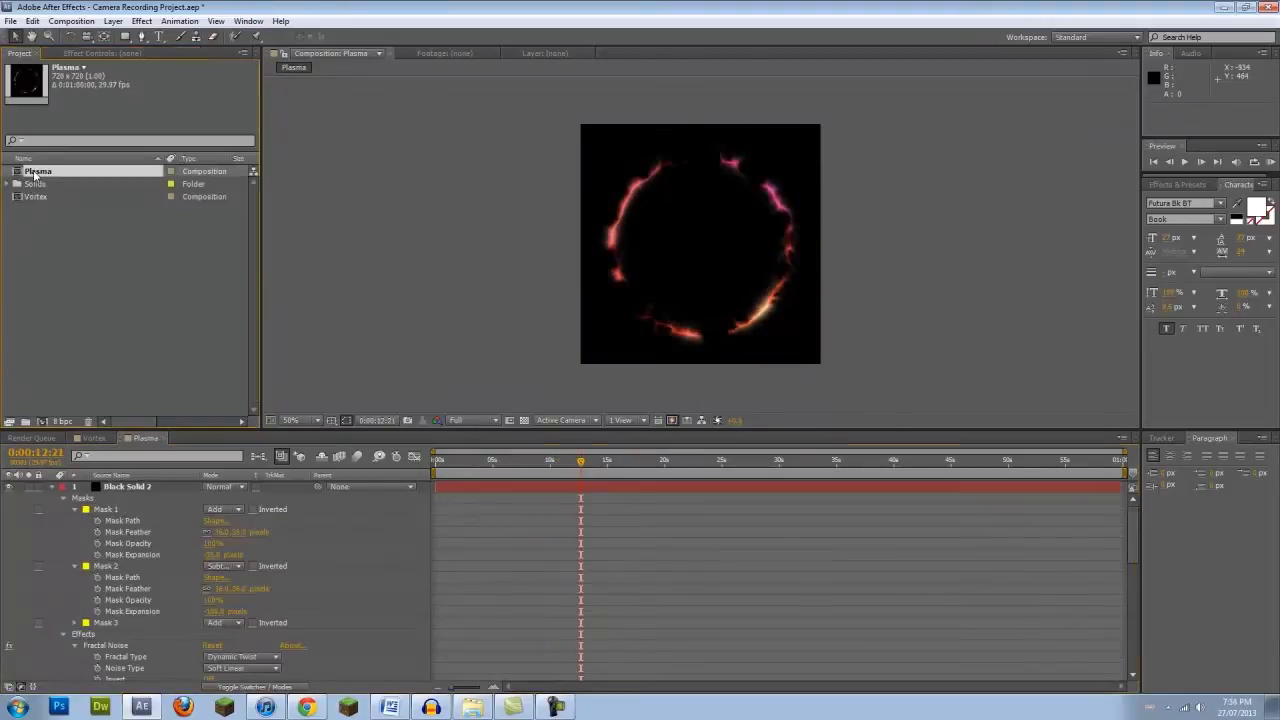
Make a copy of the Plasma composition and rename it 'Ring'.
key(ctrl+d)
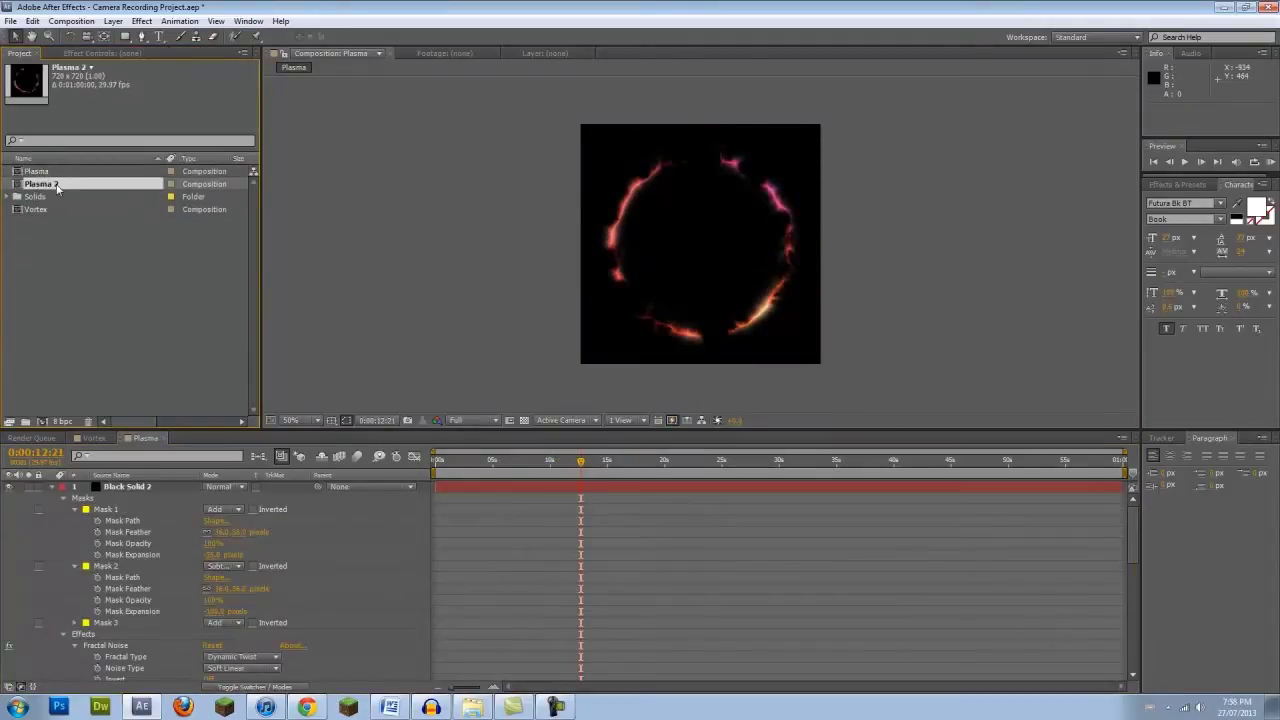
key(Return)
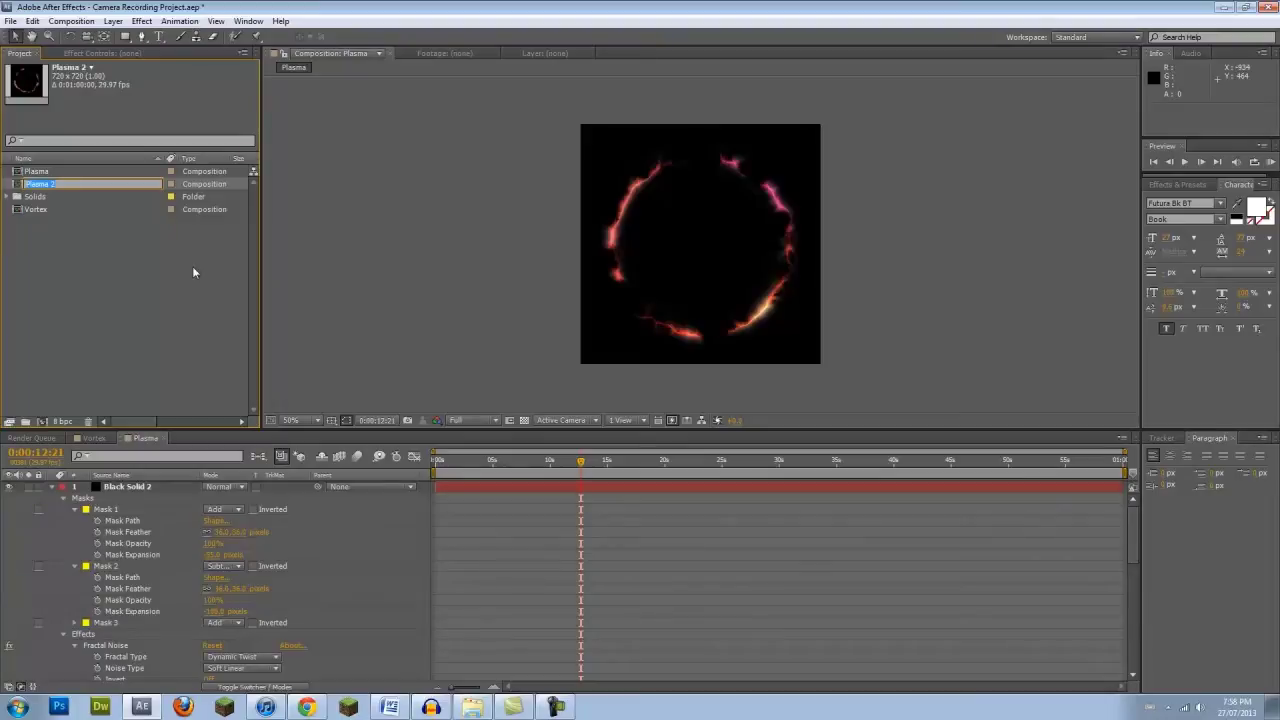
text(RING)
key(BackSpace)
key(BackSpace)
text(in)
key(Return)
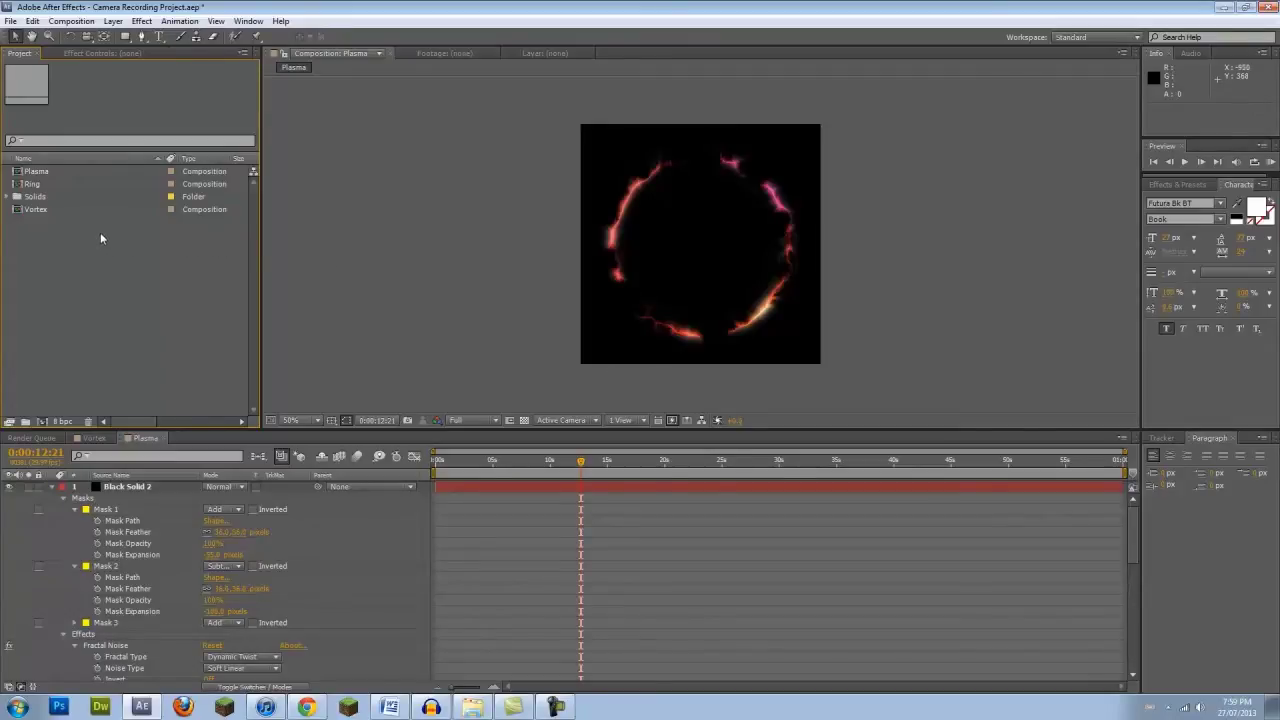
Open the Ring composition and select Black Solid 2 to show its Fractal Noise settings.
double_click(56, 182)
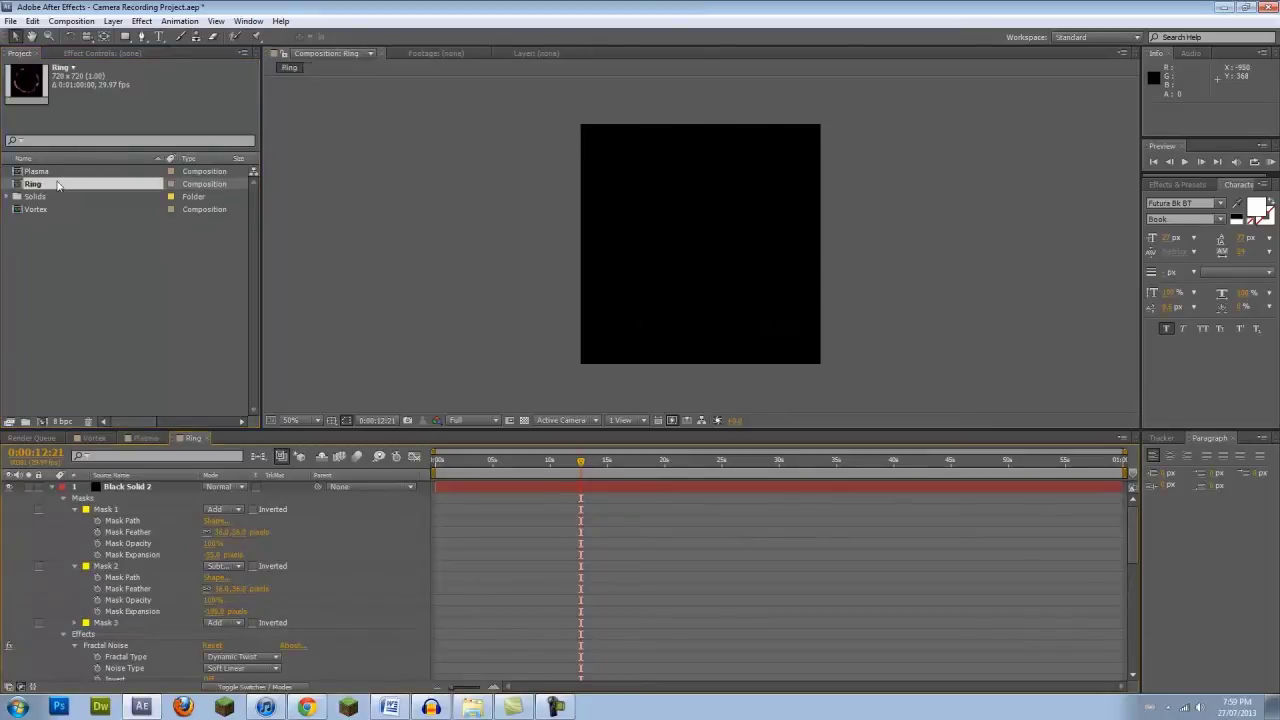
click(116, 54)
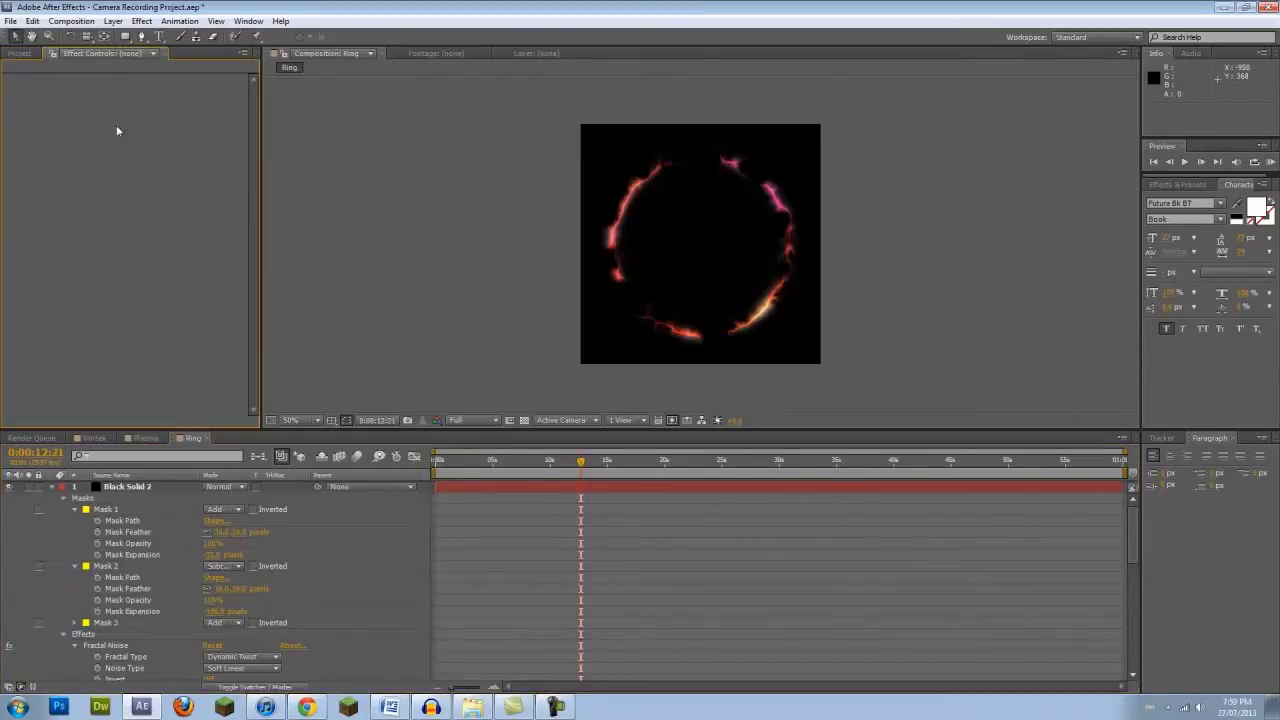
click(134, 487)
Set Fractal Noise to Strings with Spline noise, raise brightness to about -4, and enlarge the scale.
click(186, 92)
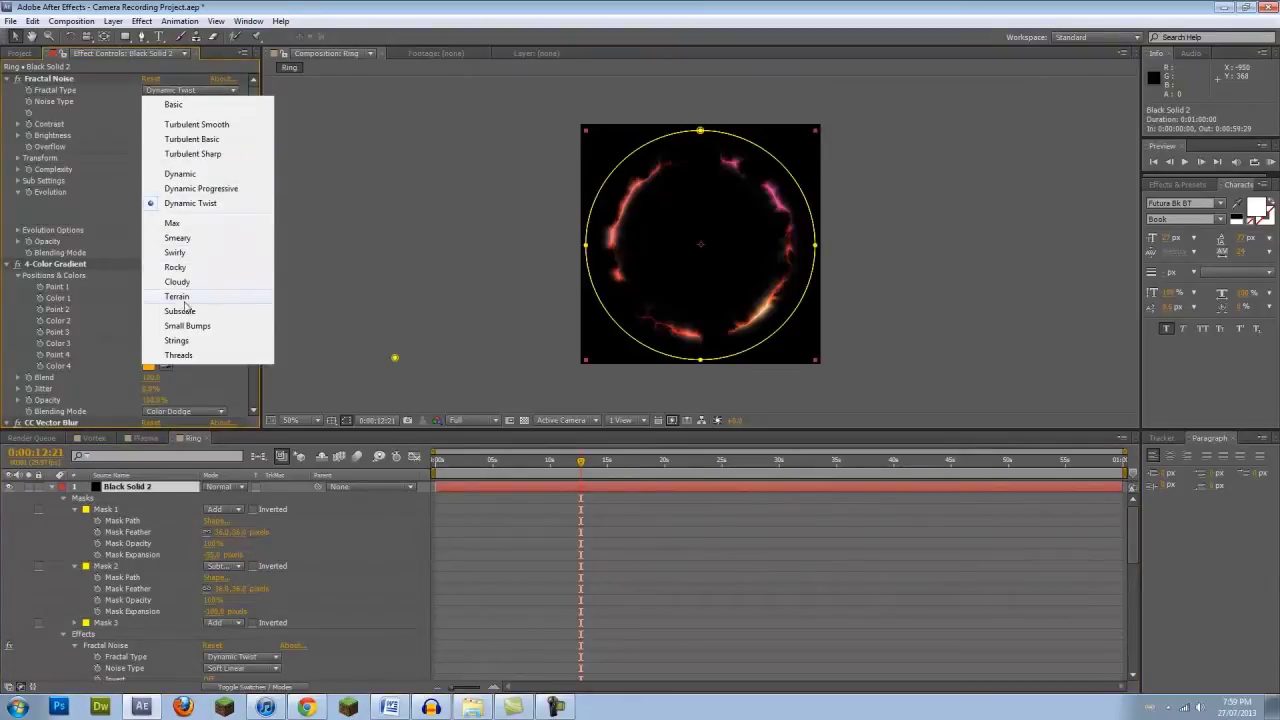
click(176, 340)
click(180, 103)
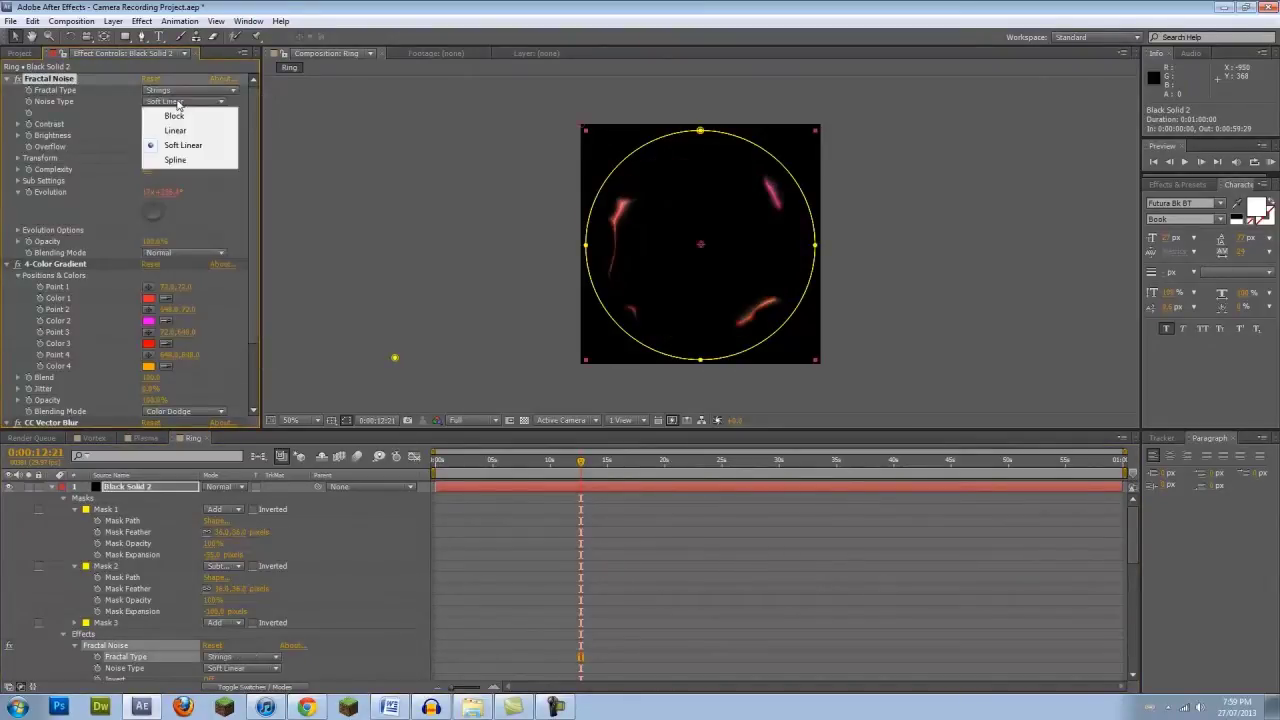
click(176, 162)
drag(150, 135, 186, 137)
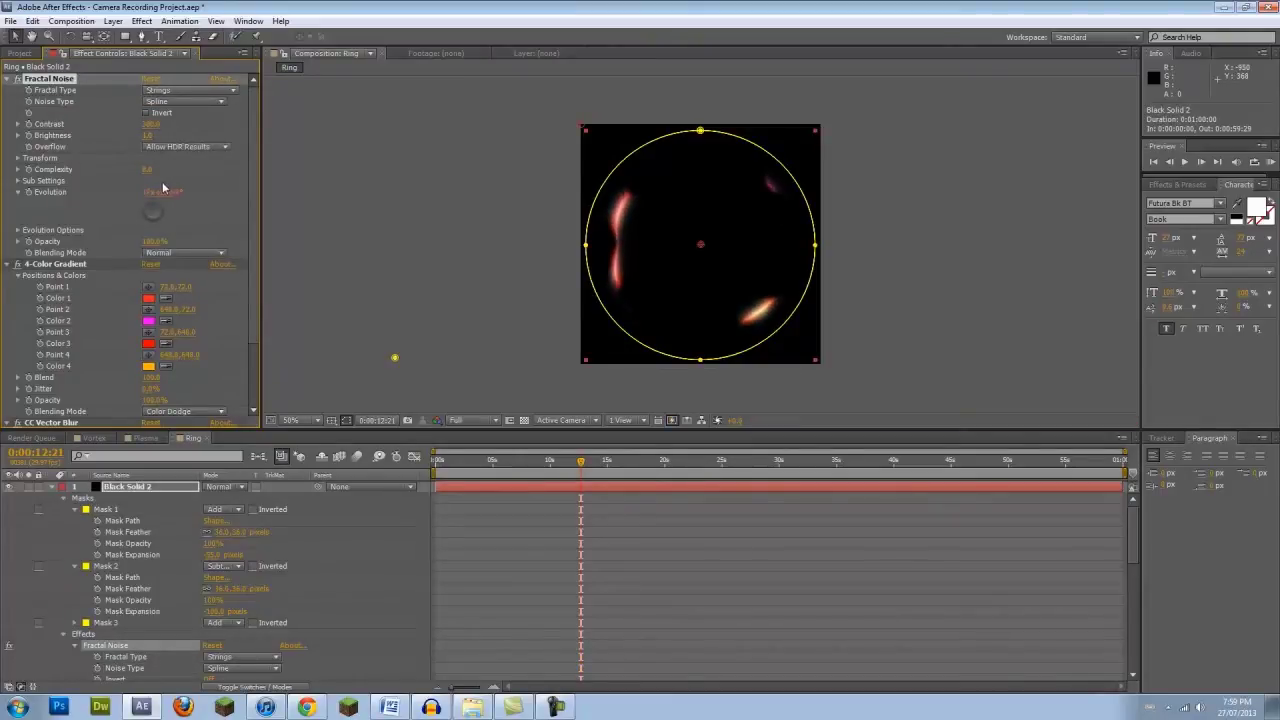
click(19, 158)
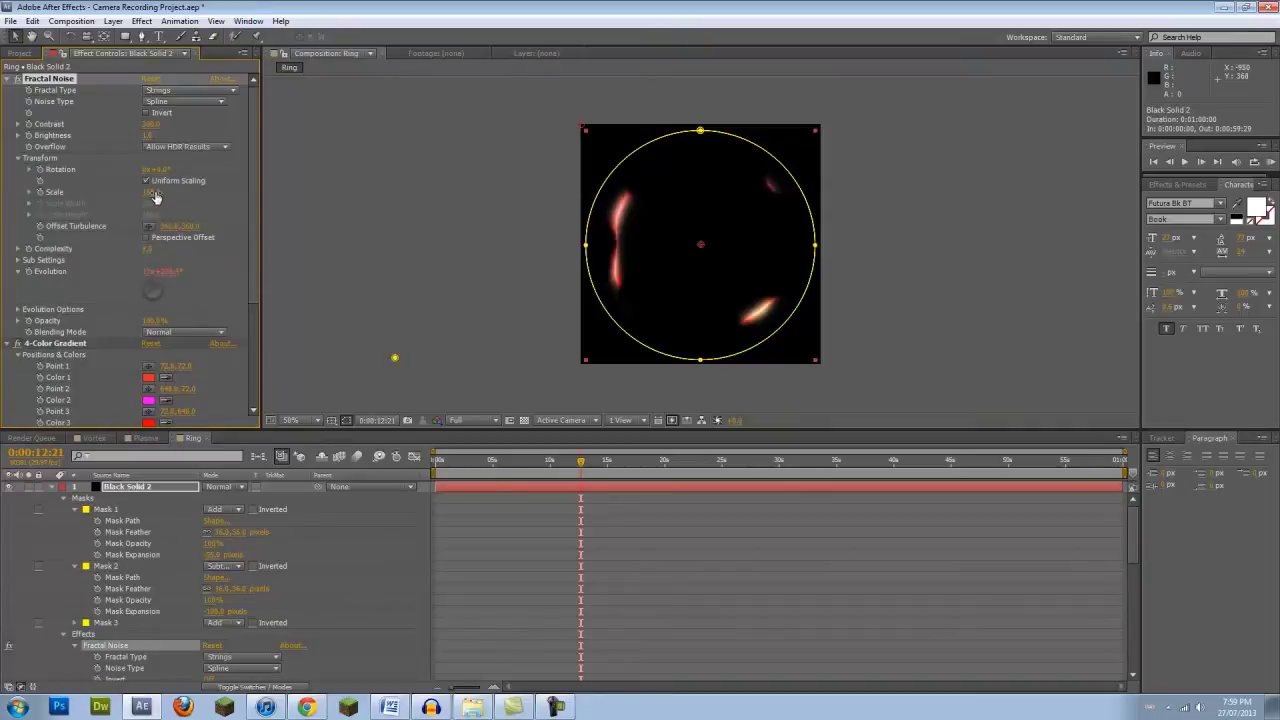
drag(165, 192, 183, 191)
Recolour gradient Color 1 to blue and Color 2 to green, and give Color 3 a new hue.
click(148, 395)
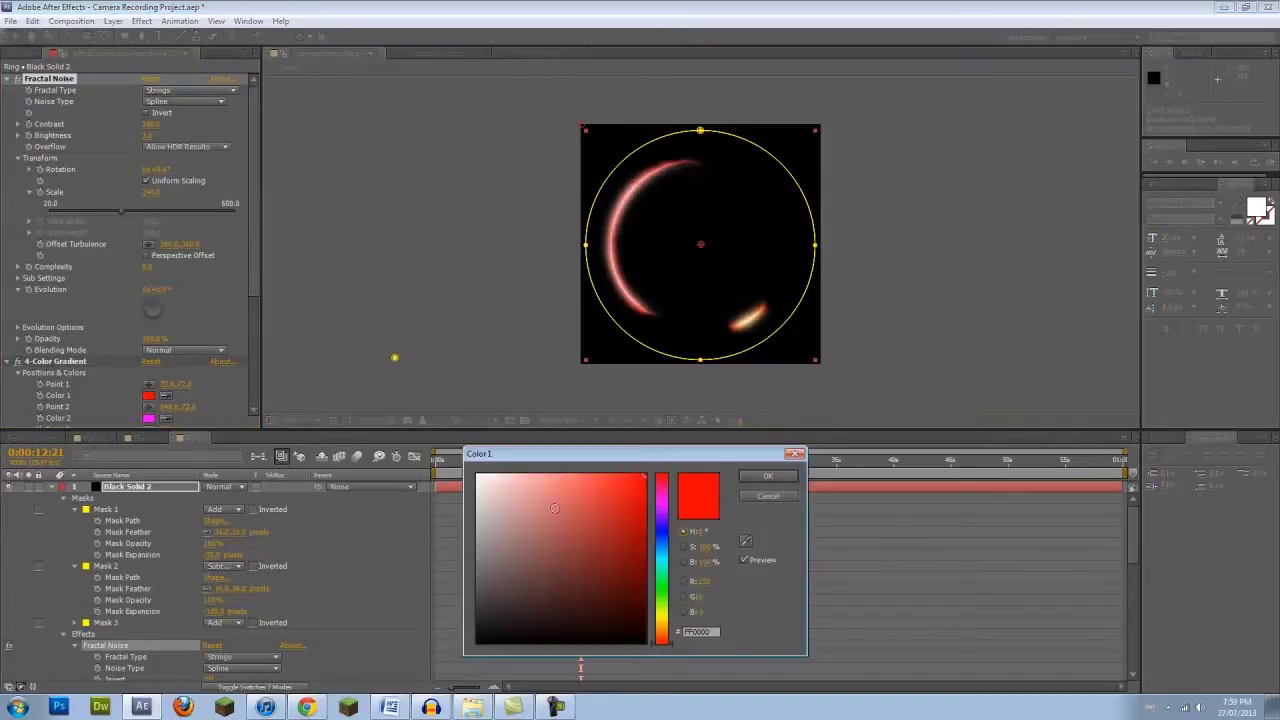
drag(664, 560, 655, 532)
click(767, 476)
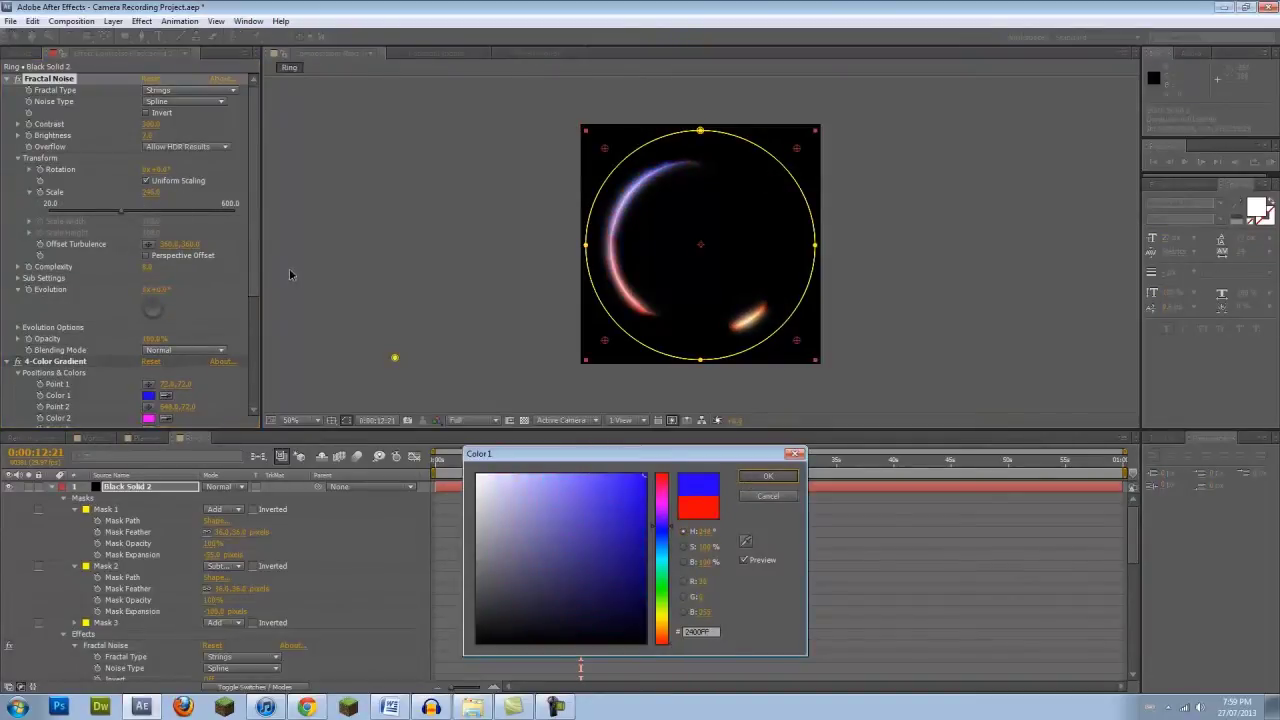
drag(253, 270, 253, 364)
click(149, 258)
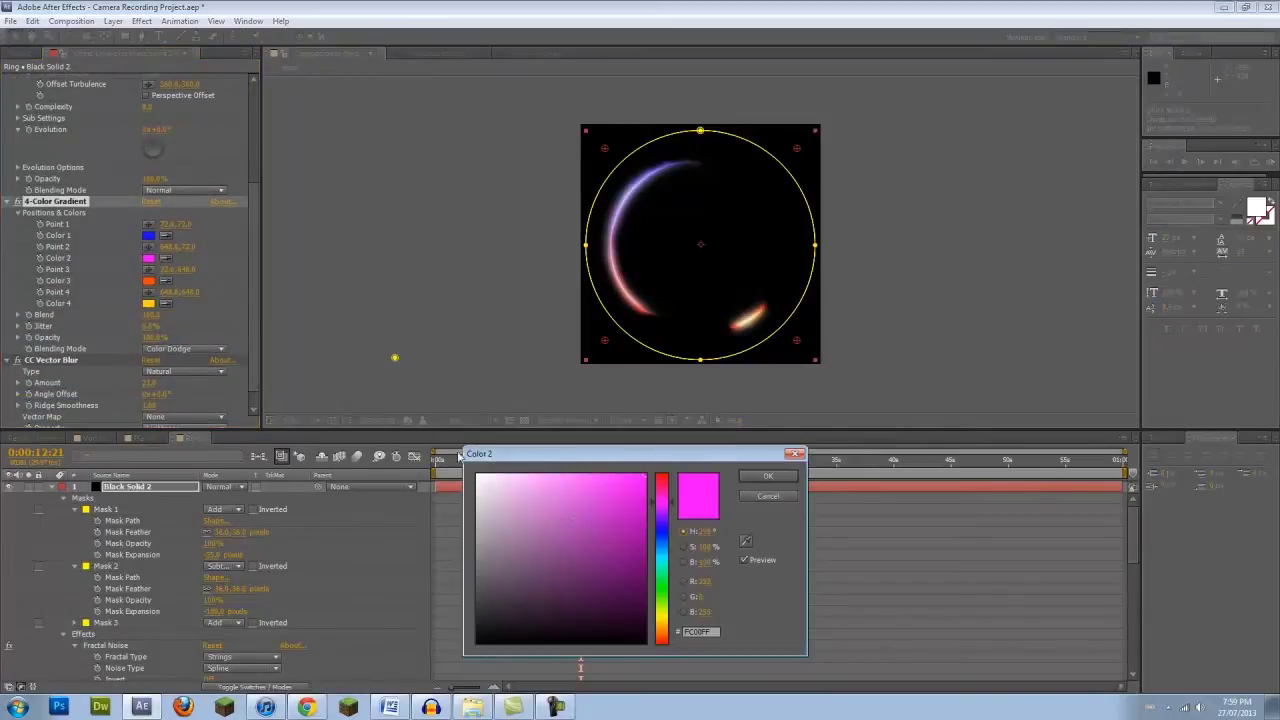
click(668, 594)
click(767, 476)
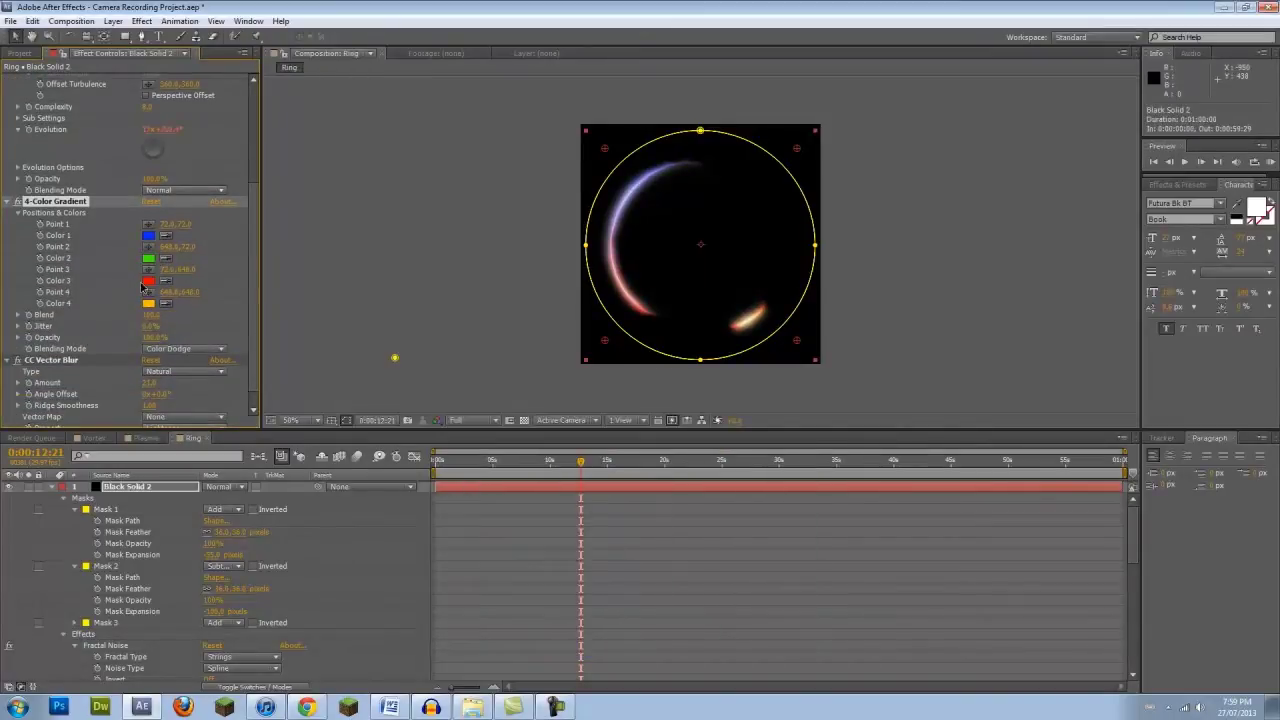
click(148, 281)
click(661, 610)
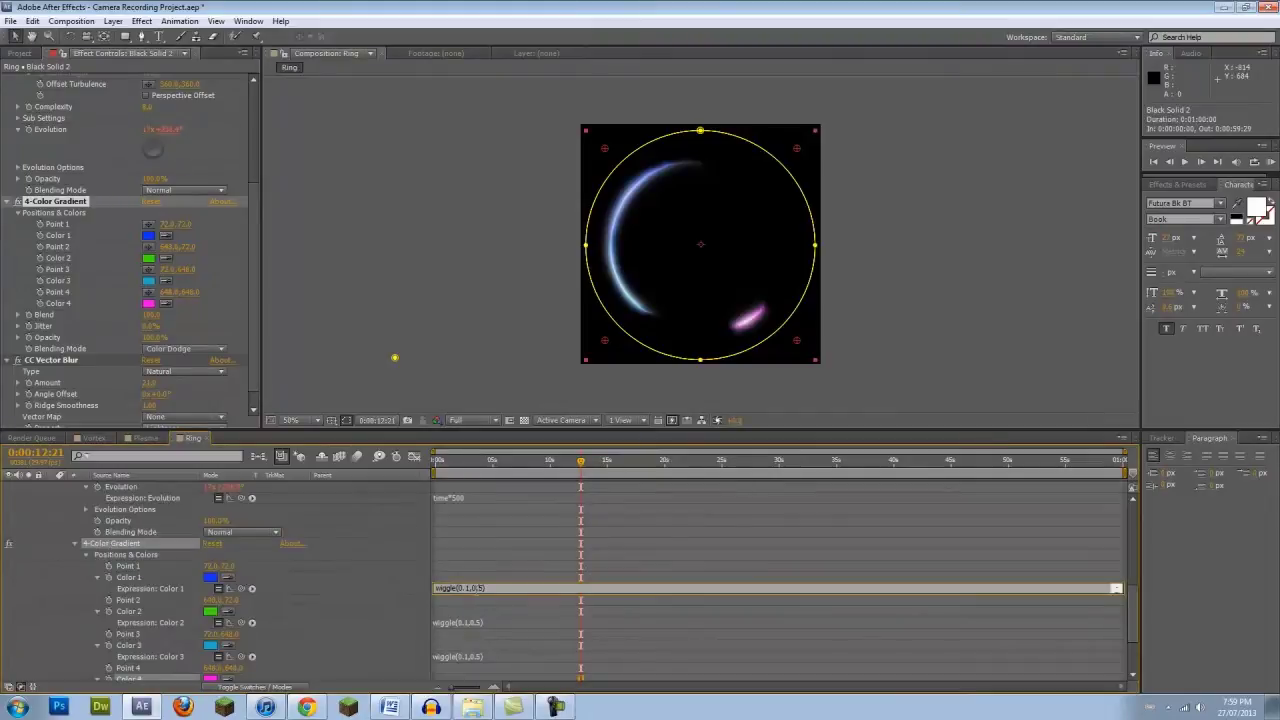
Change the wiggle amount to 1 in the Color 1, 2 and 3 expressions, then select Color 4's.
text(1)
click(472, 622)
double_click(474, 622)
text(1)
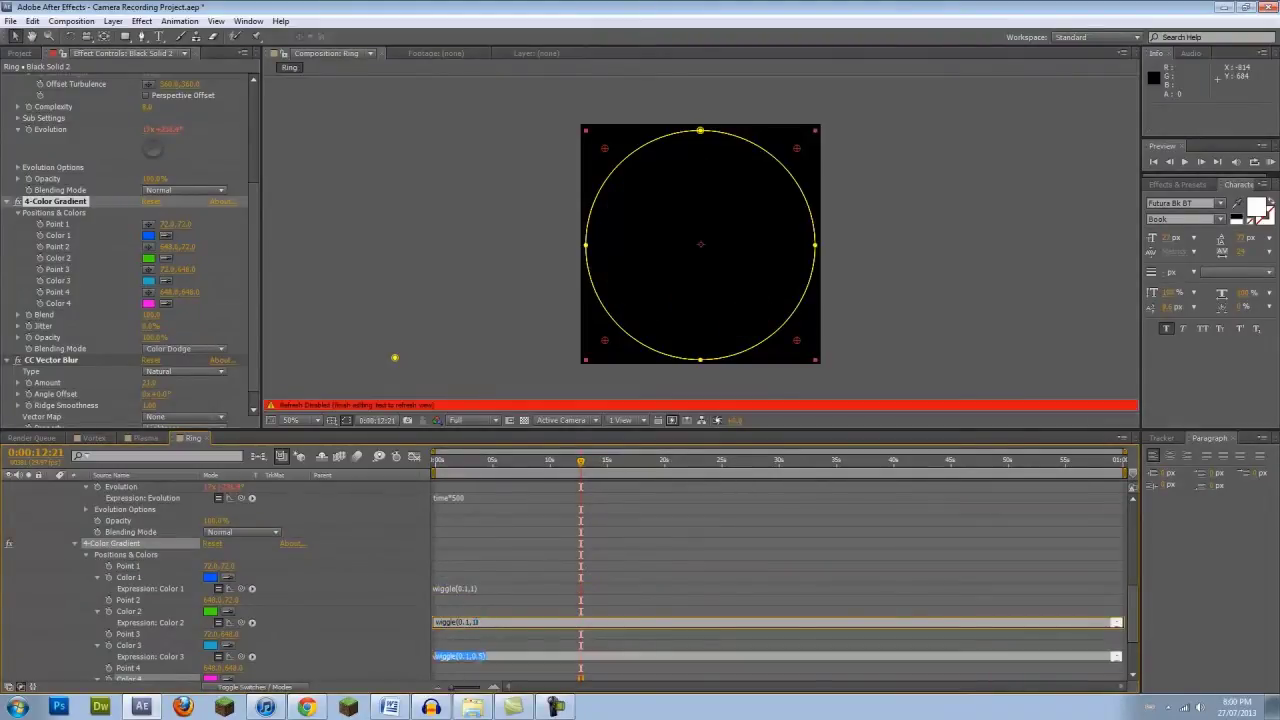
click(472, 656)
double_click(474, 656)
text(1)
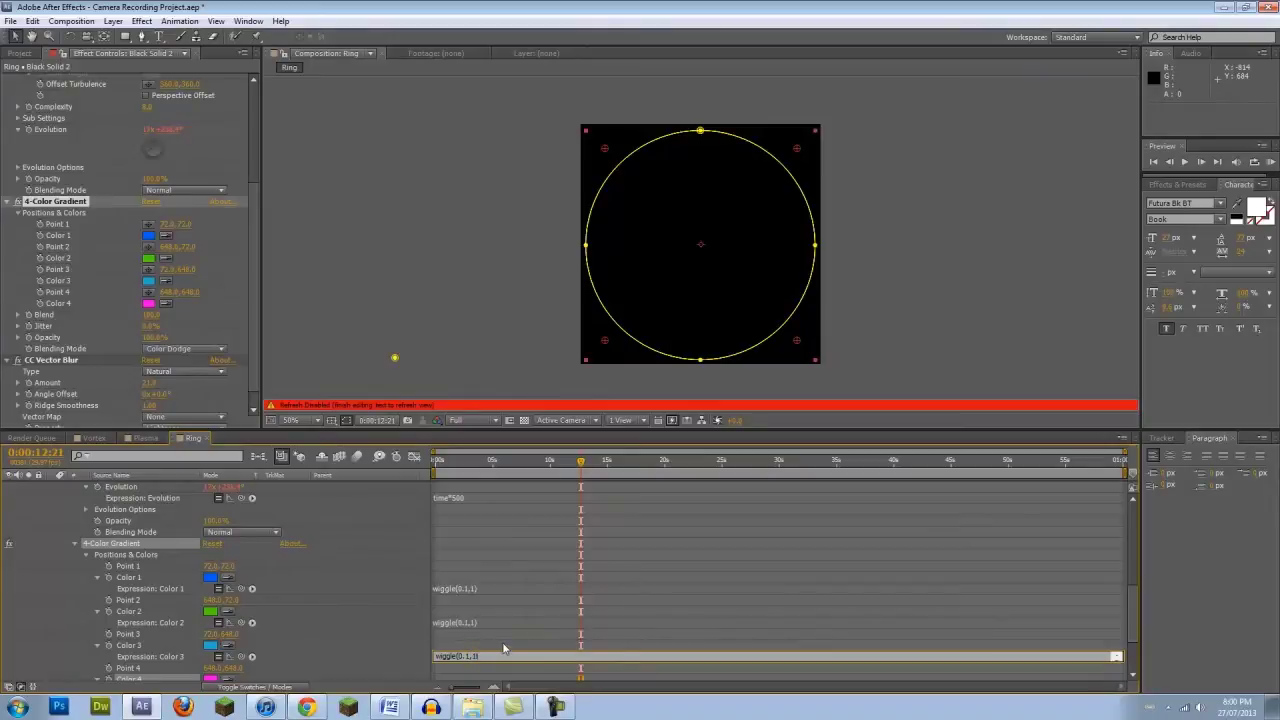
click(502, 646)
scroll(495, 635, down, 3)
click(472, 607)
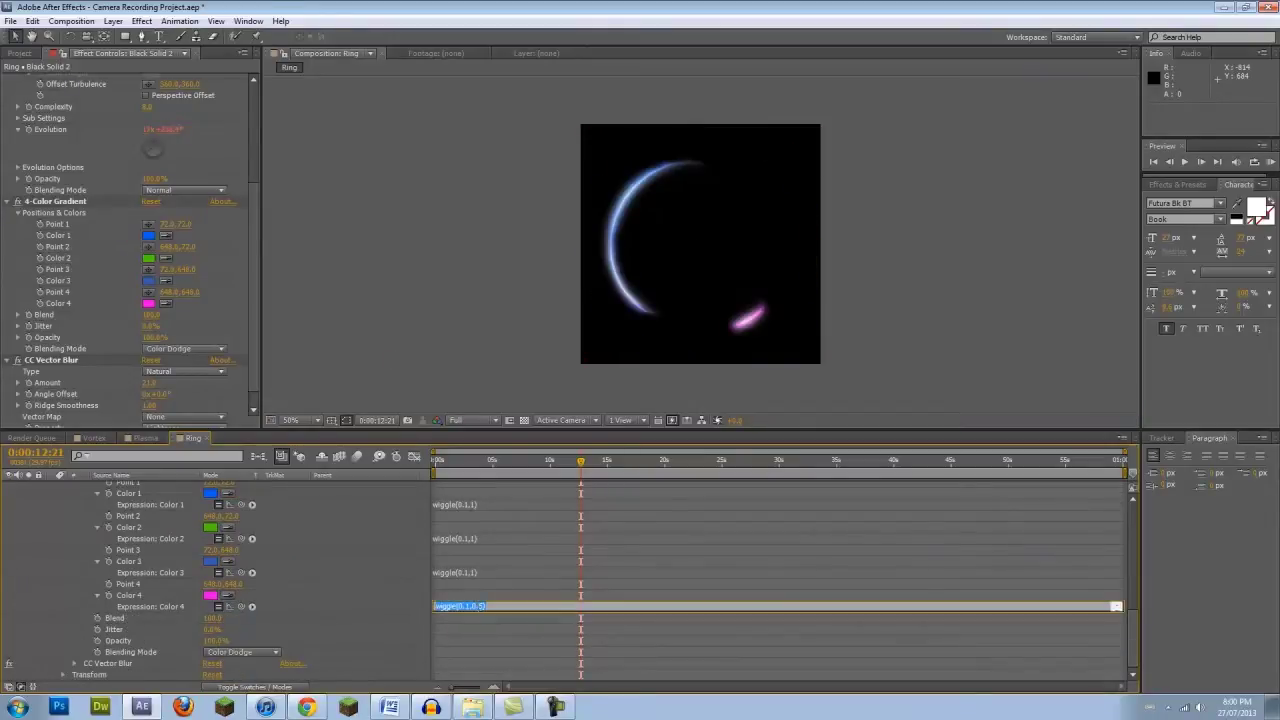
double_click(474, 607)
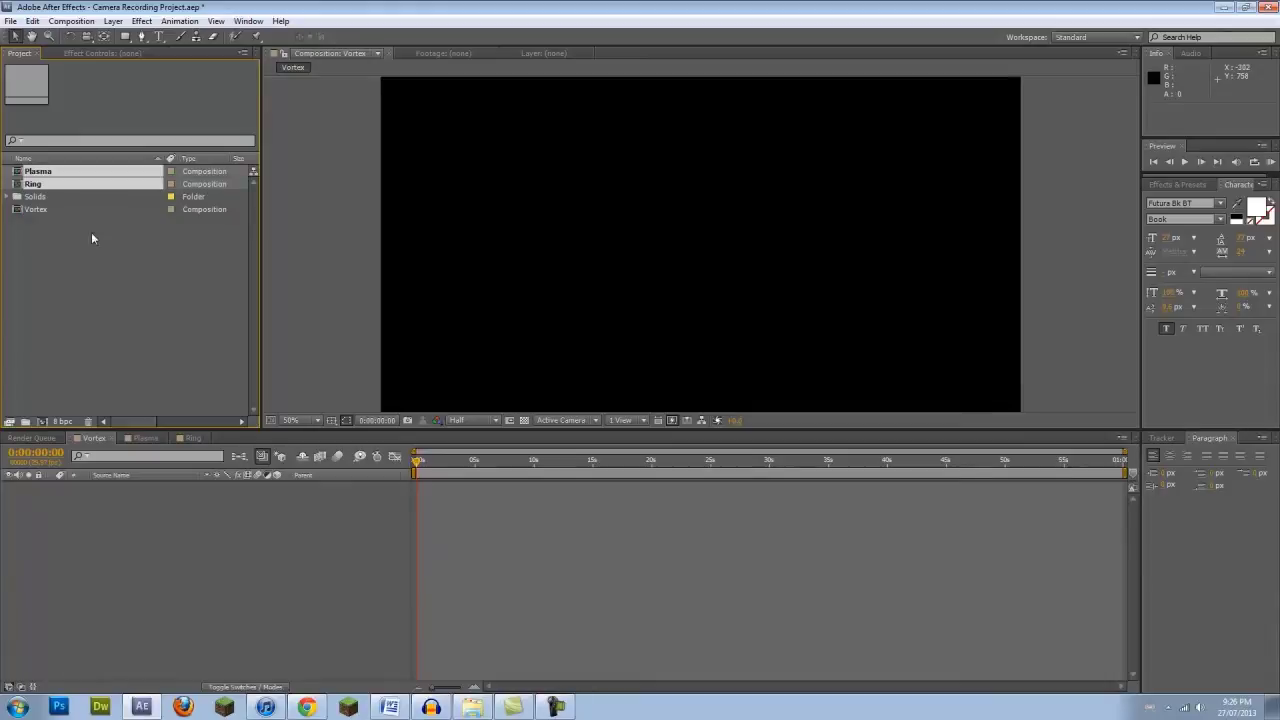
Add Ring and Plasma as layers in Vortex, Ring above Plasma, and turn off both layers' visibility.
drag(60, 190, 107, 533)
click(283, 342)
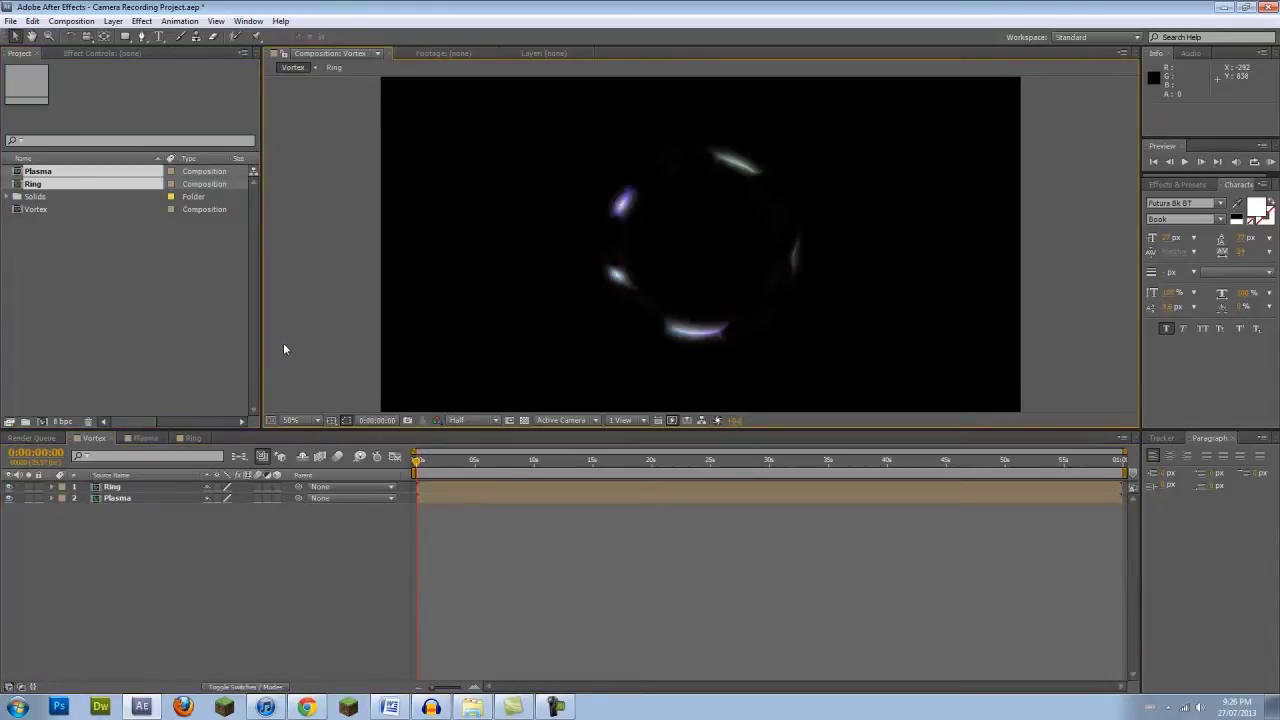
click(8, 486)
click(8, 498)
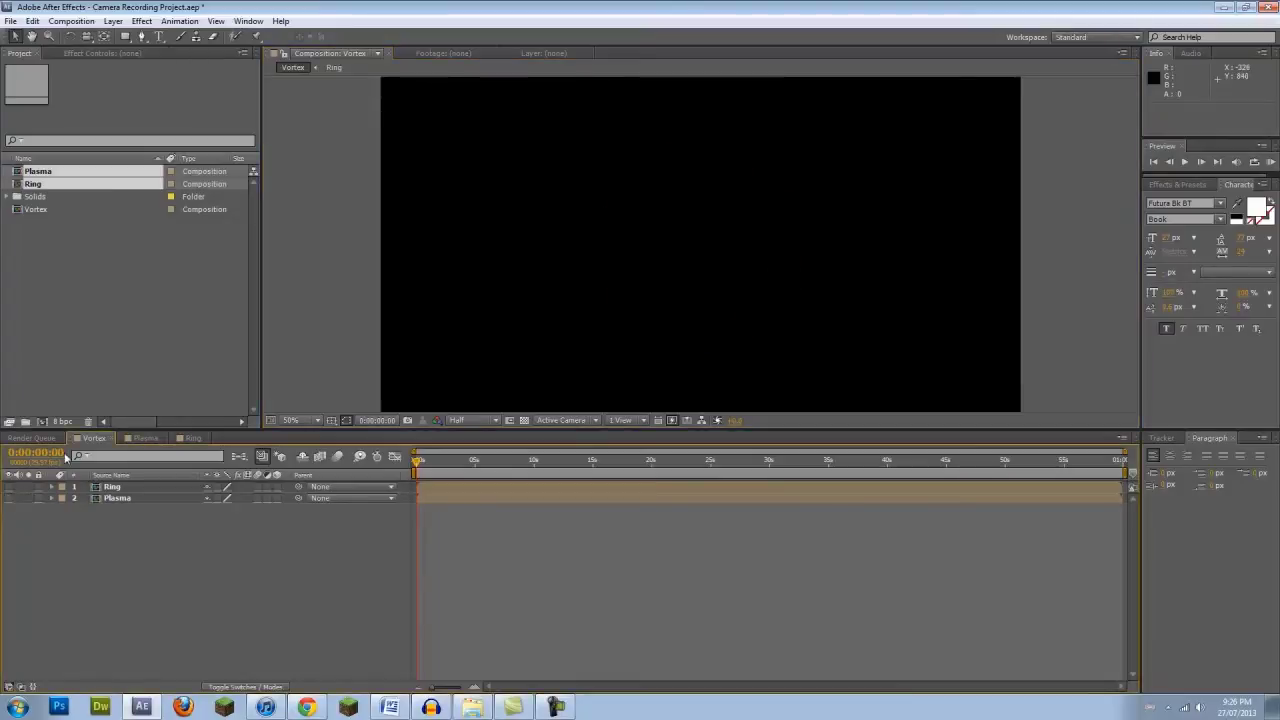
click(143, 328)
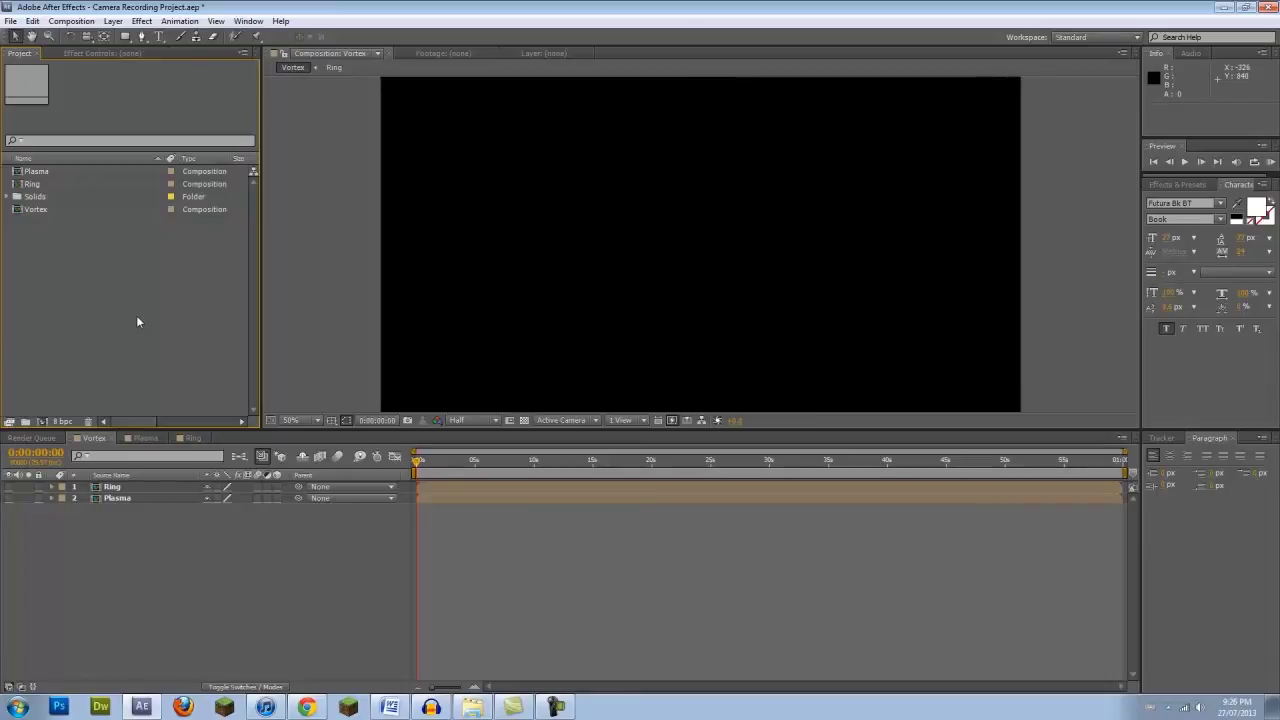
Add a null object layer to Vortex and make it a 3D layer.
click(113, 21)
mouse_move(128, 40)
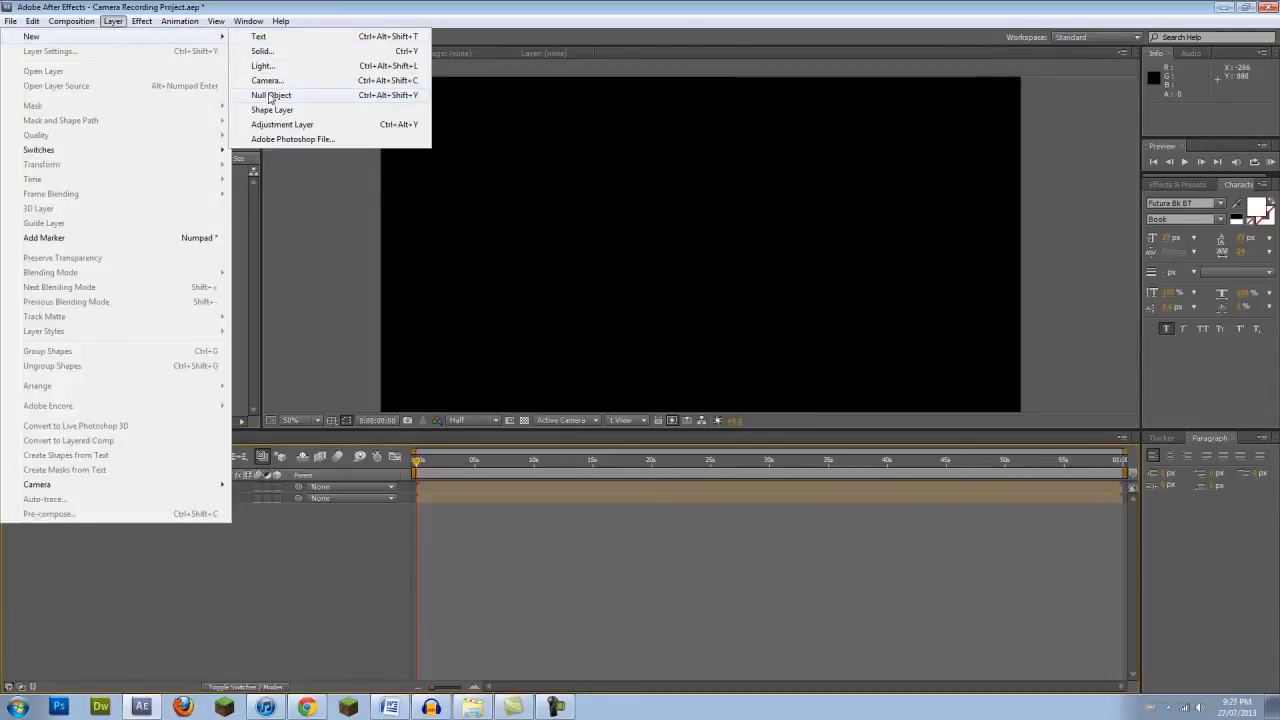
click(269, 95)
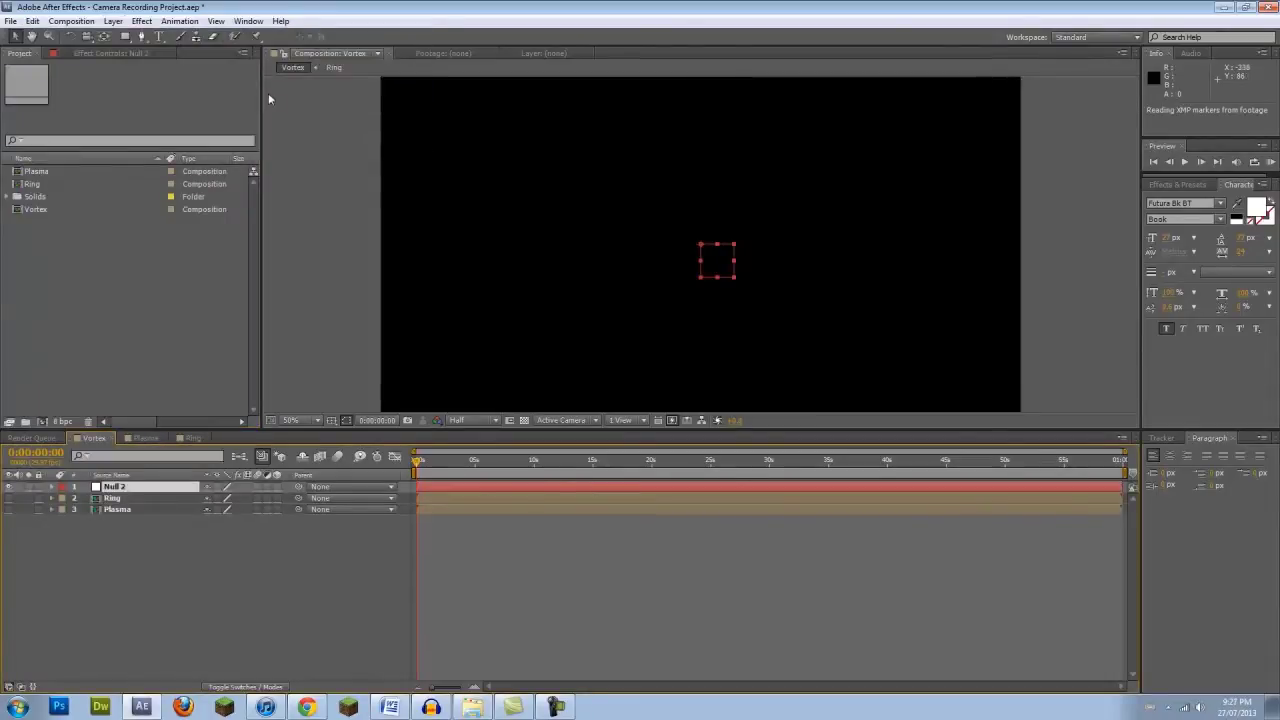
click(228, 688)
click(228, 688)
click(228, 688)
click(228, 688)
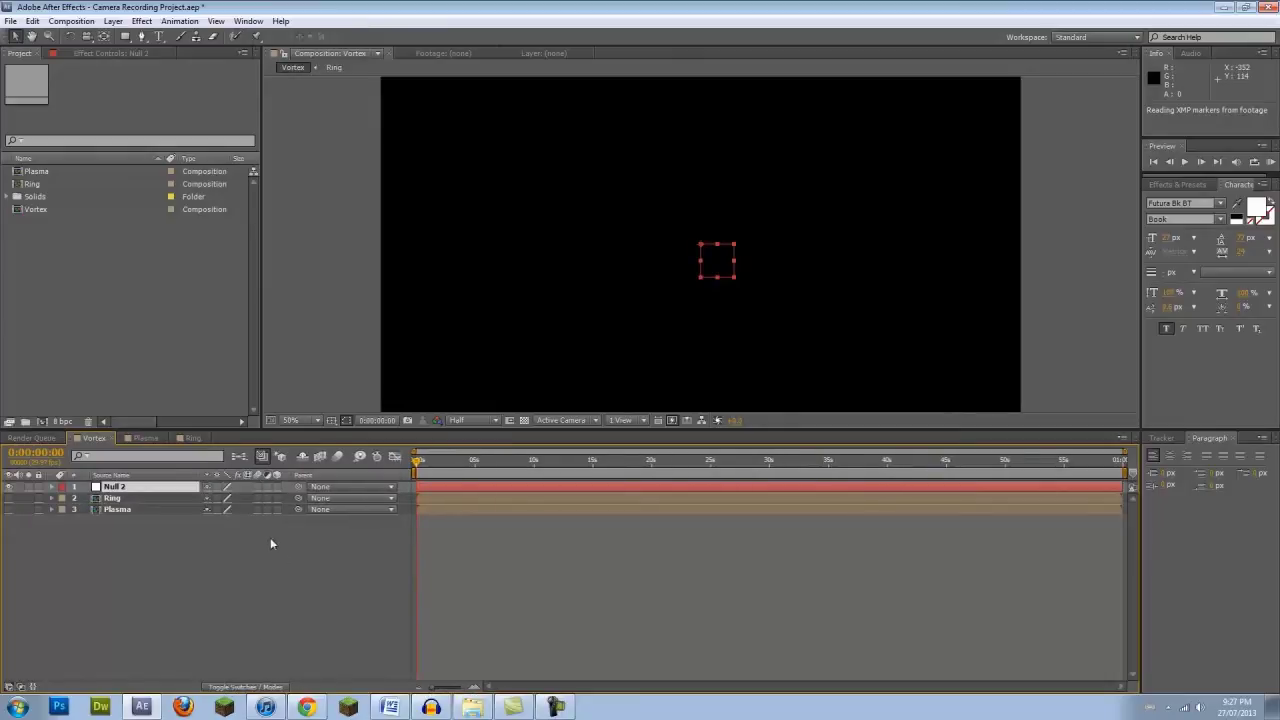
click(273, 486)
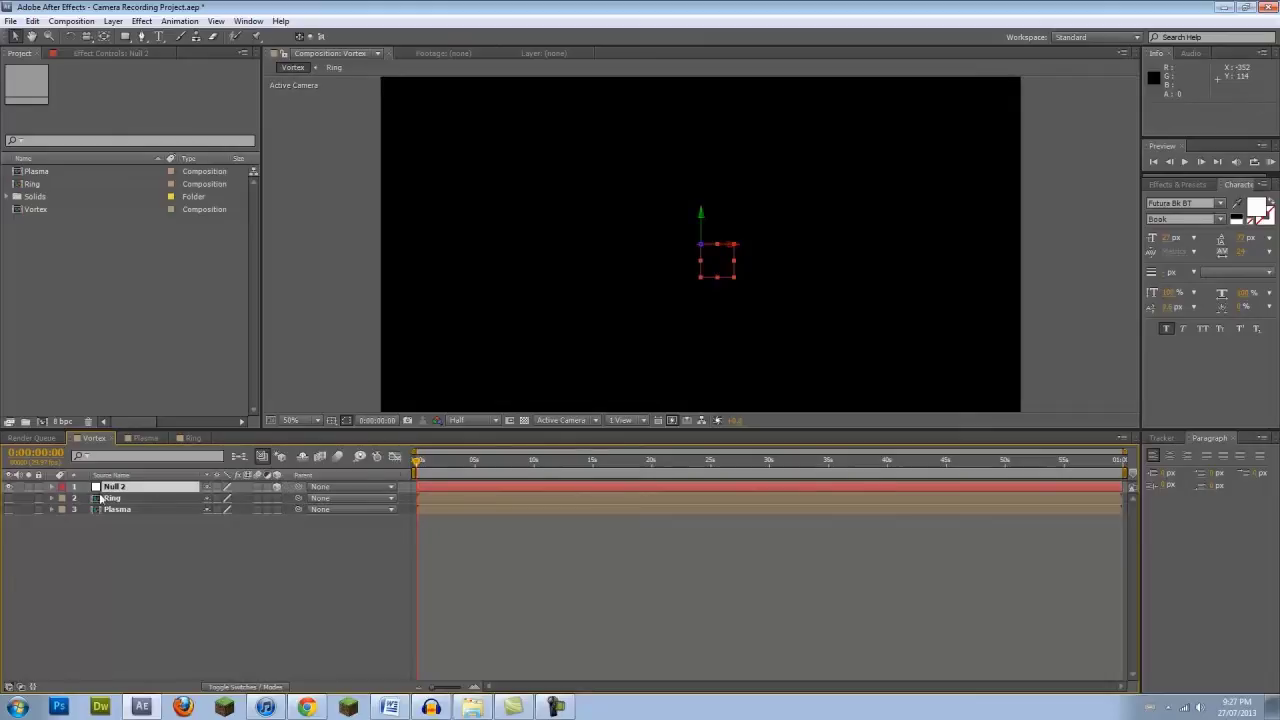
Give Null 2's Position the expression wiggle(0.25,0).
click(52, 487)
click(63, 498)
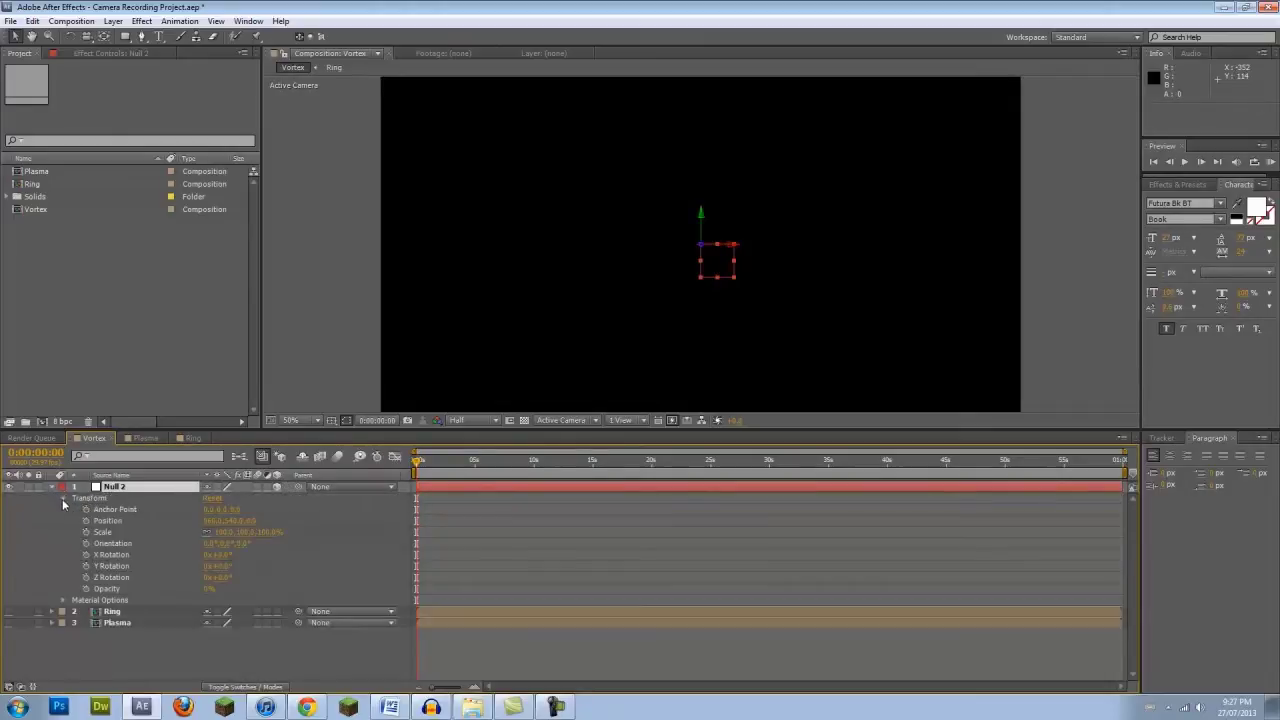
alt+click(86, 521)
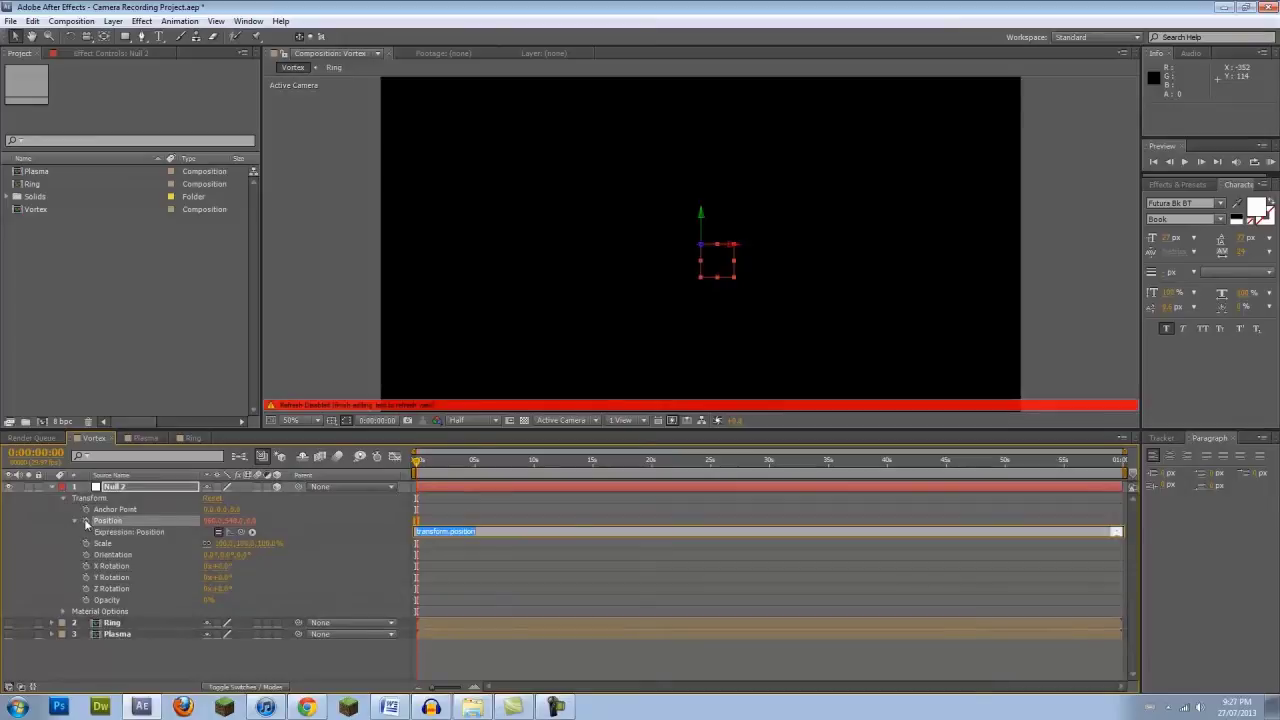
text(wiggle(0.25,)
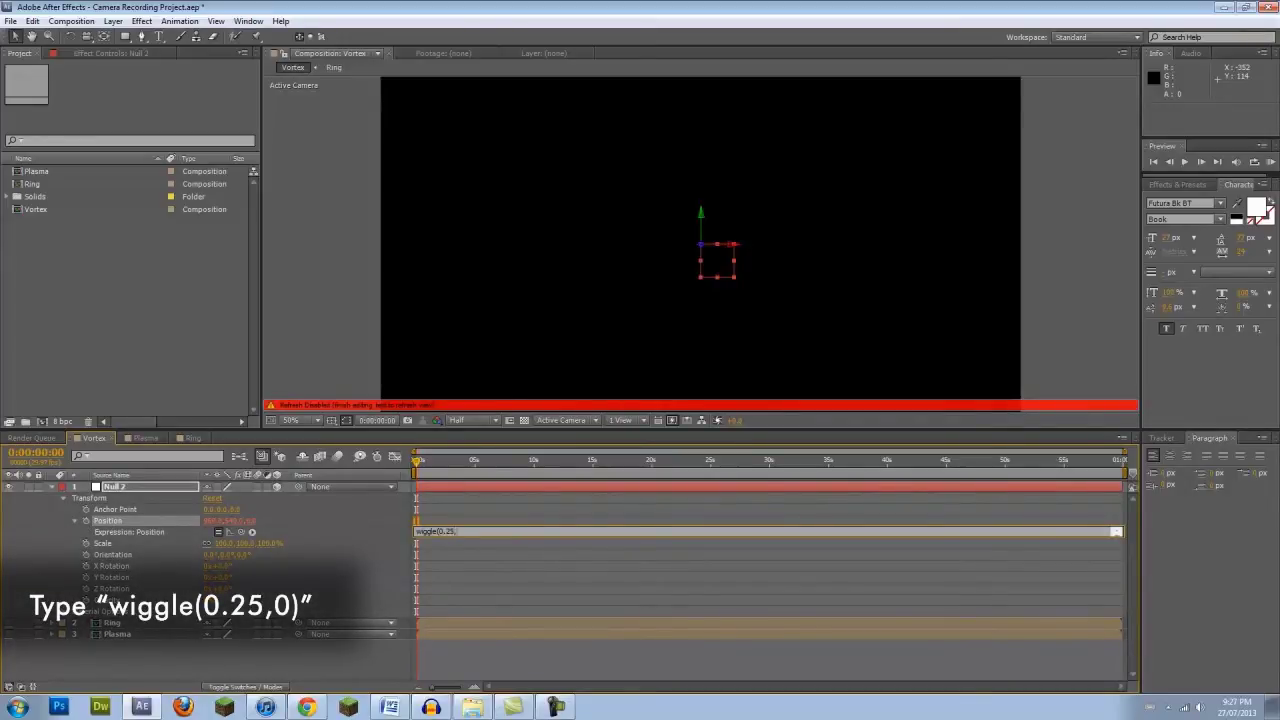
text(0))
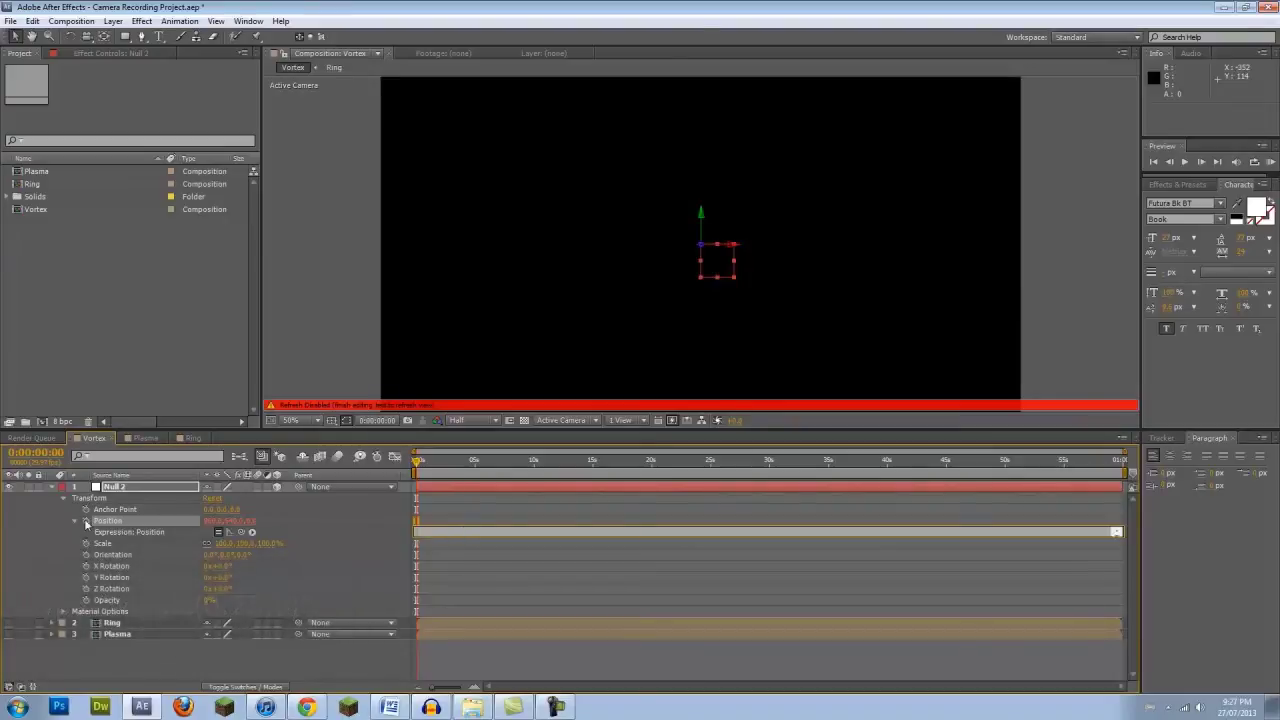
click(77, 376)
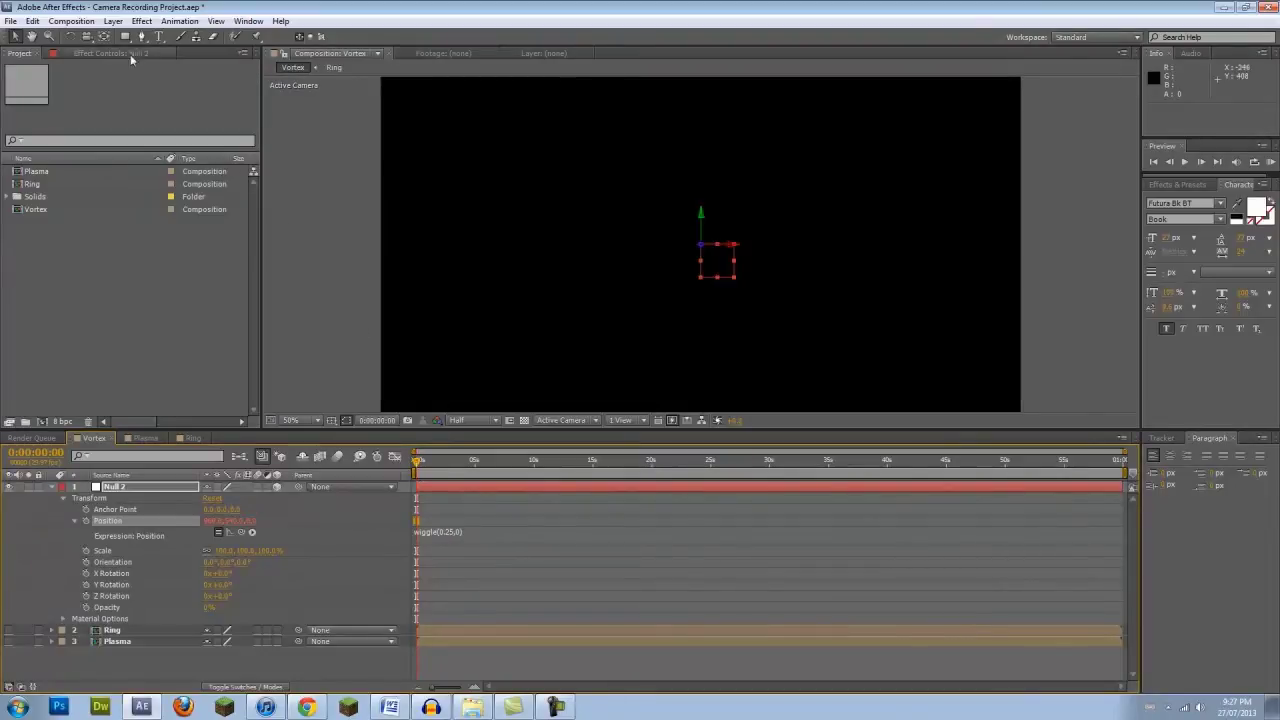
click(111, 22)
Add an adjustment layer with a Slider Control renamed Wiggle and set to 625.
mouse_move(118, 37)
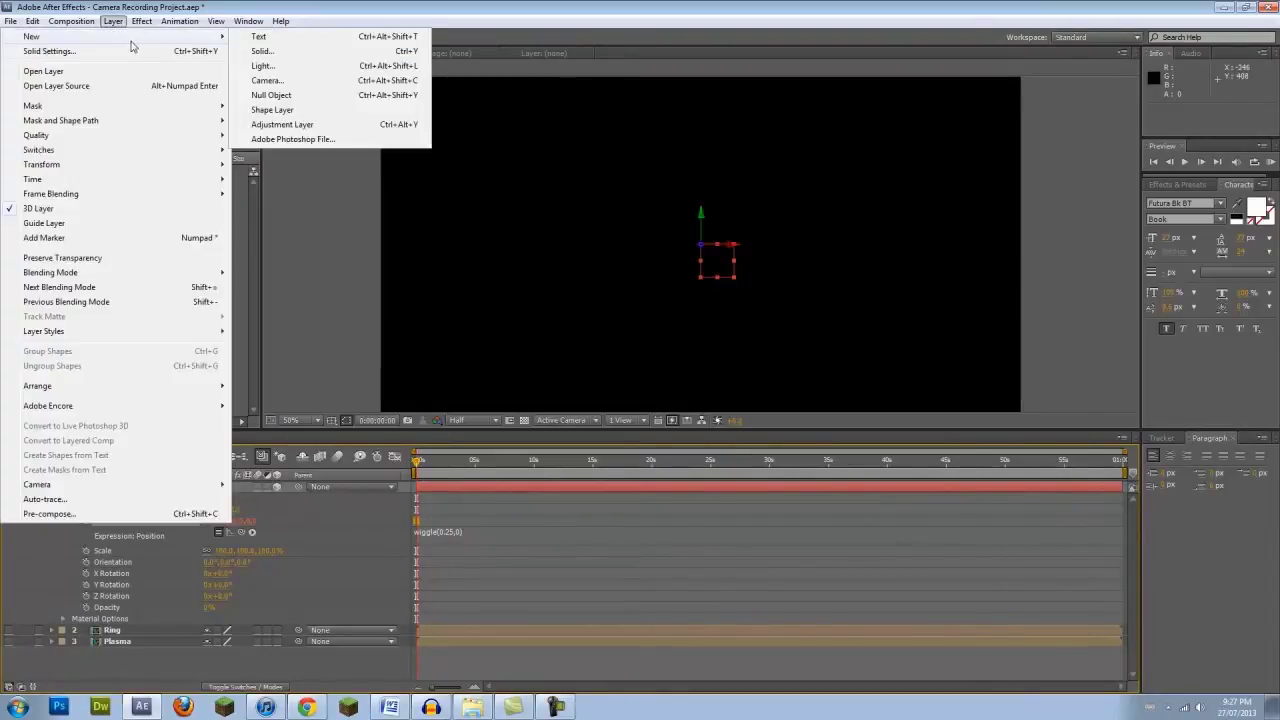
click(292, 123)
click(141, 21)
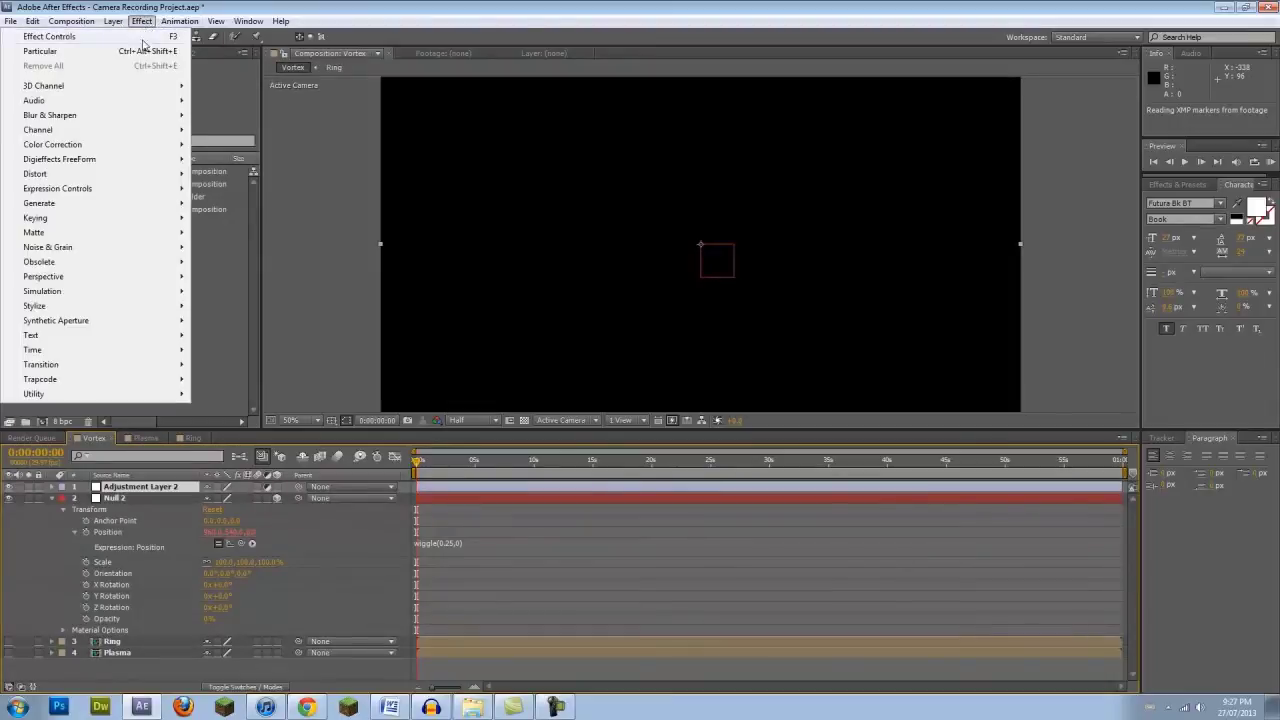
mouse_move(146, 190)
click(238, 275)
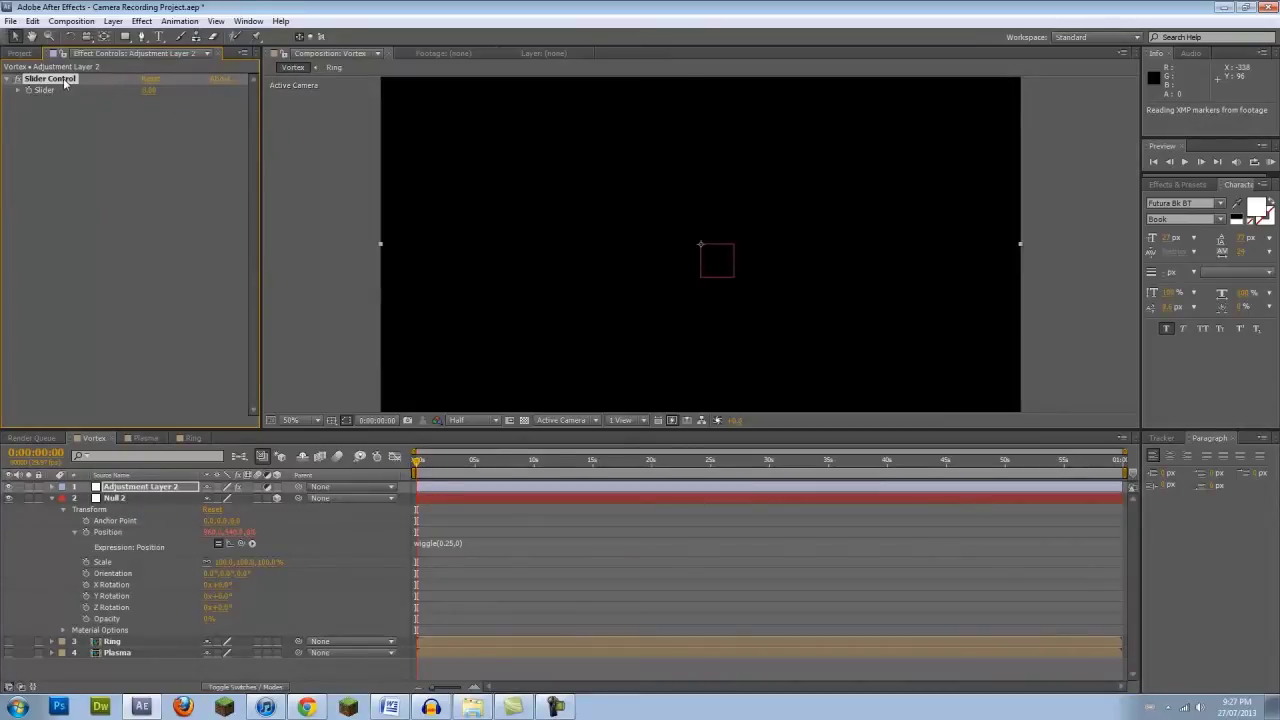
key(Return)
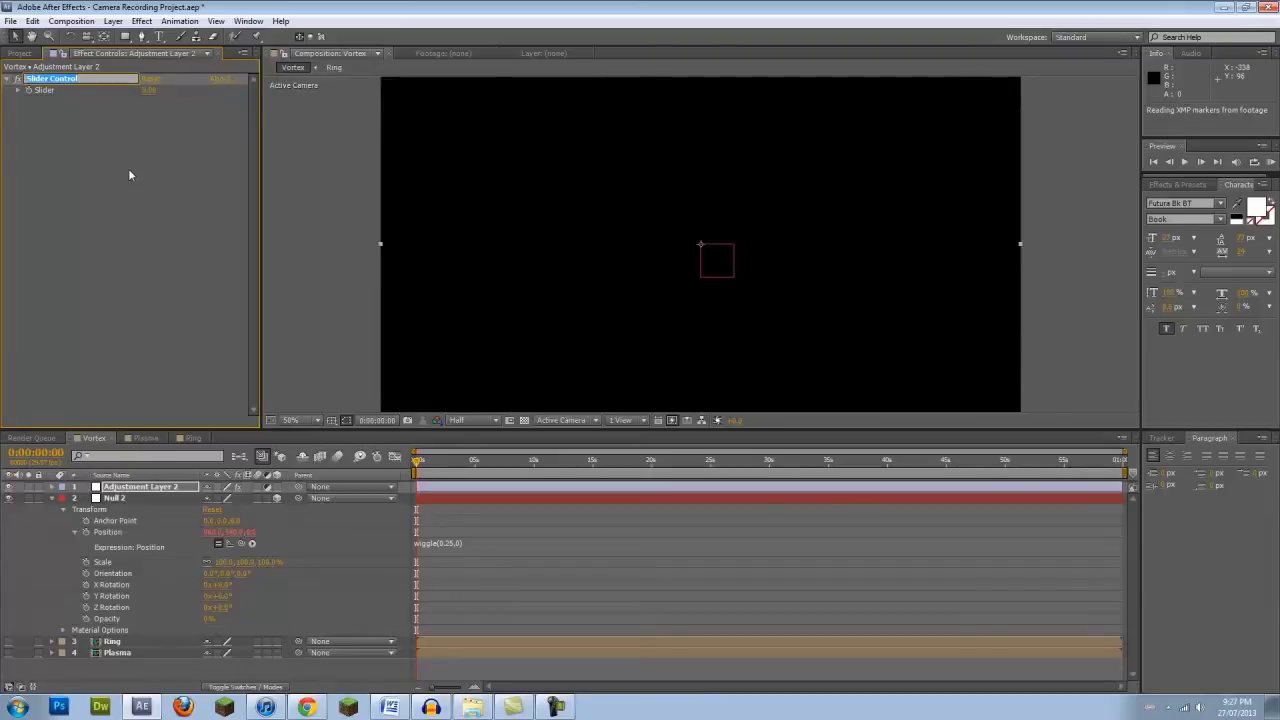
text(Wiggle)
key(Return)
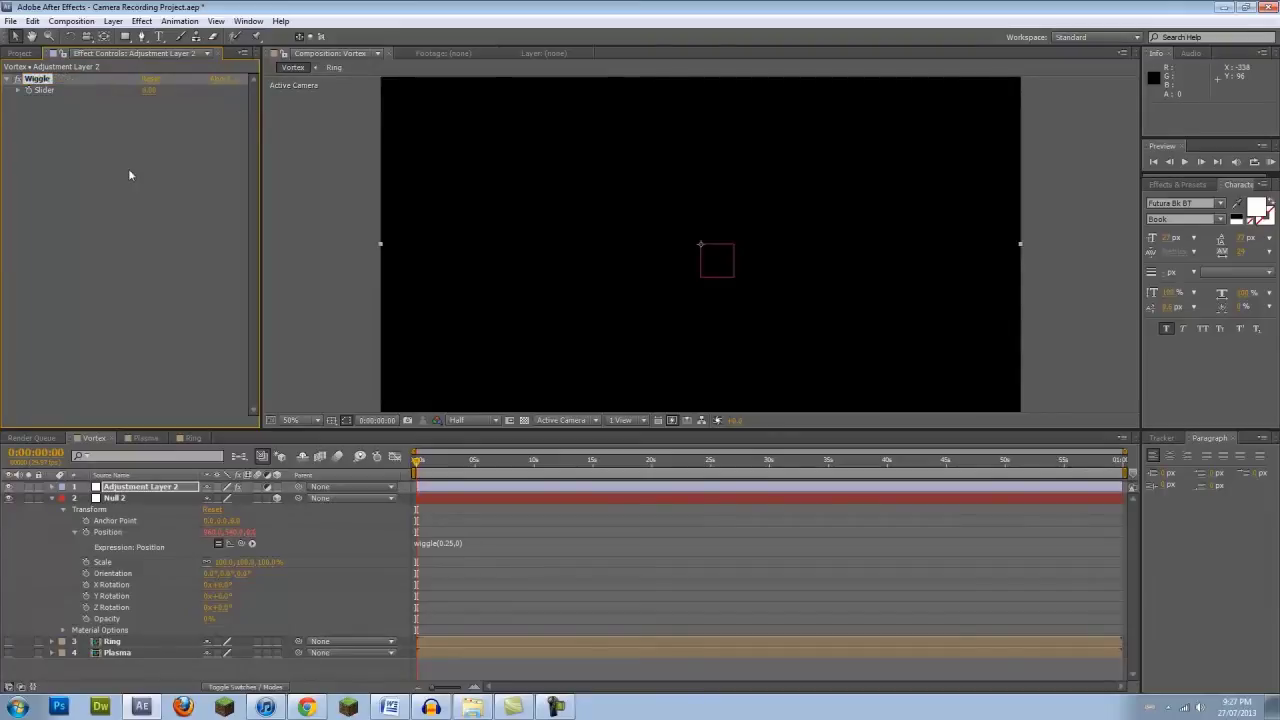
click(148, 91)
key(Return)
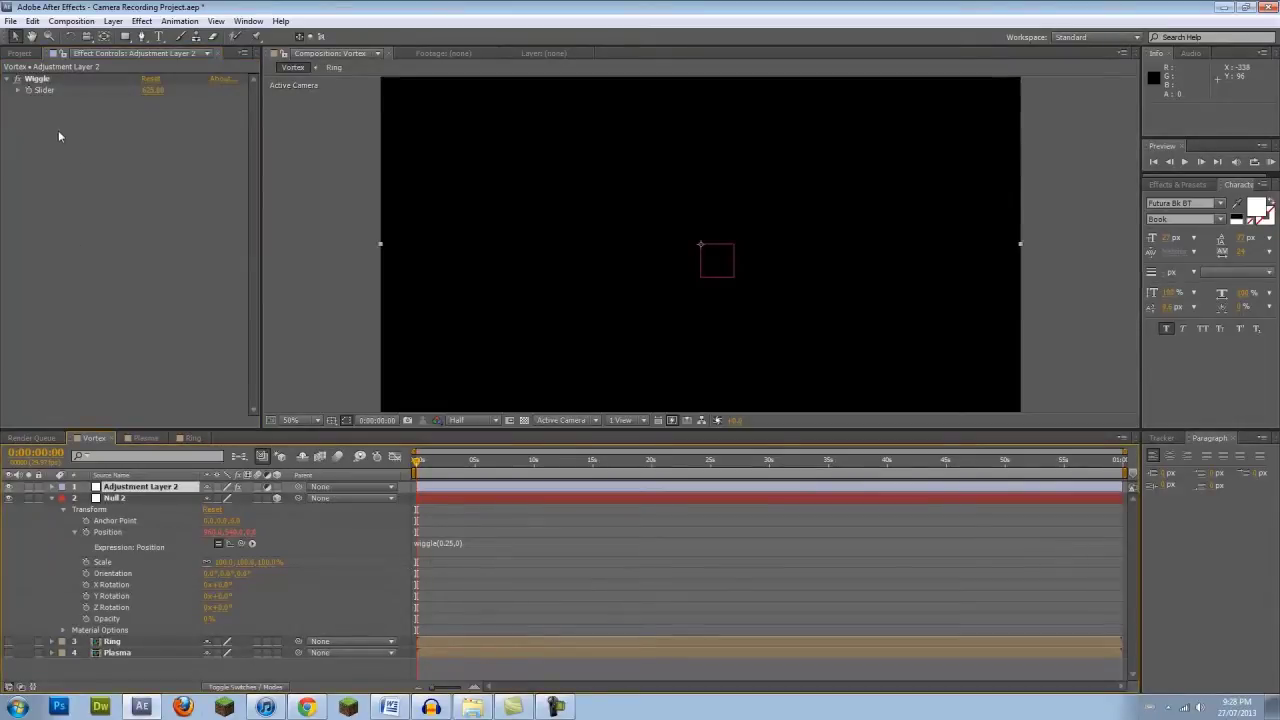
Pickwhip the null's wiggle amount 0 to the Wiggle slider.
click(460, 545)
double_click(459, 543)
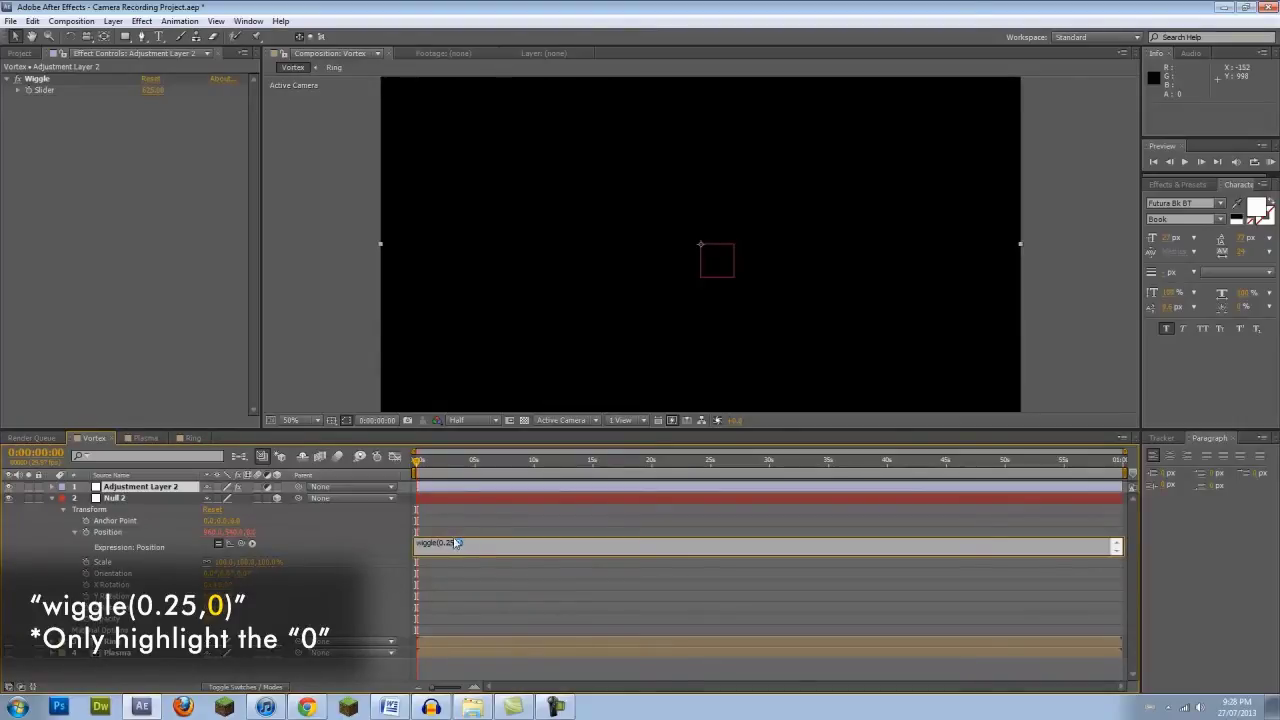
drag(241, 543, 46, 94)
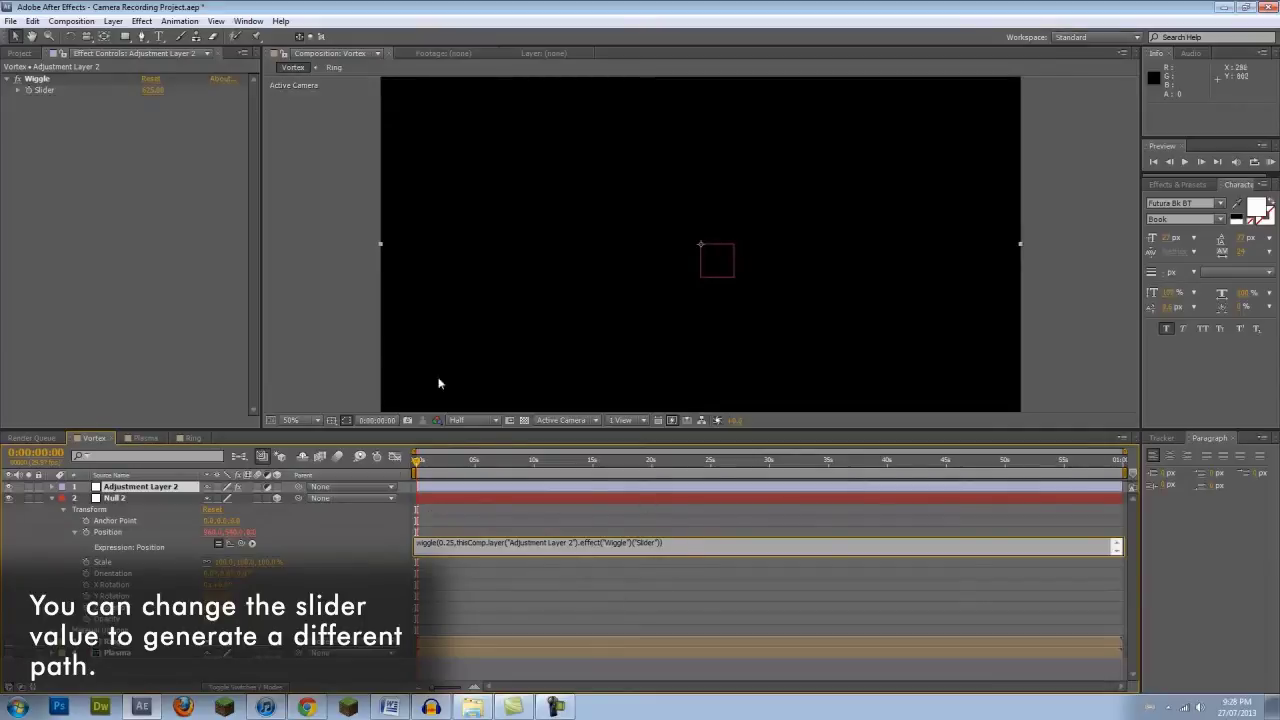
Duplicate the Wiggle slider, rename the copy Emitter, and set its value to 50.
click(551, 460)
click(37, 79)
key(ctrl+d)
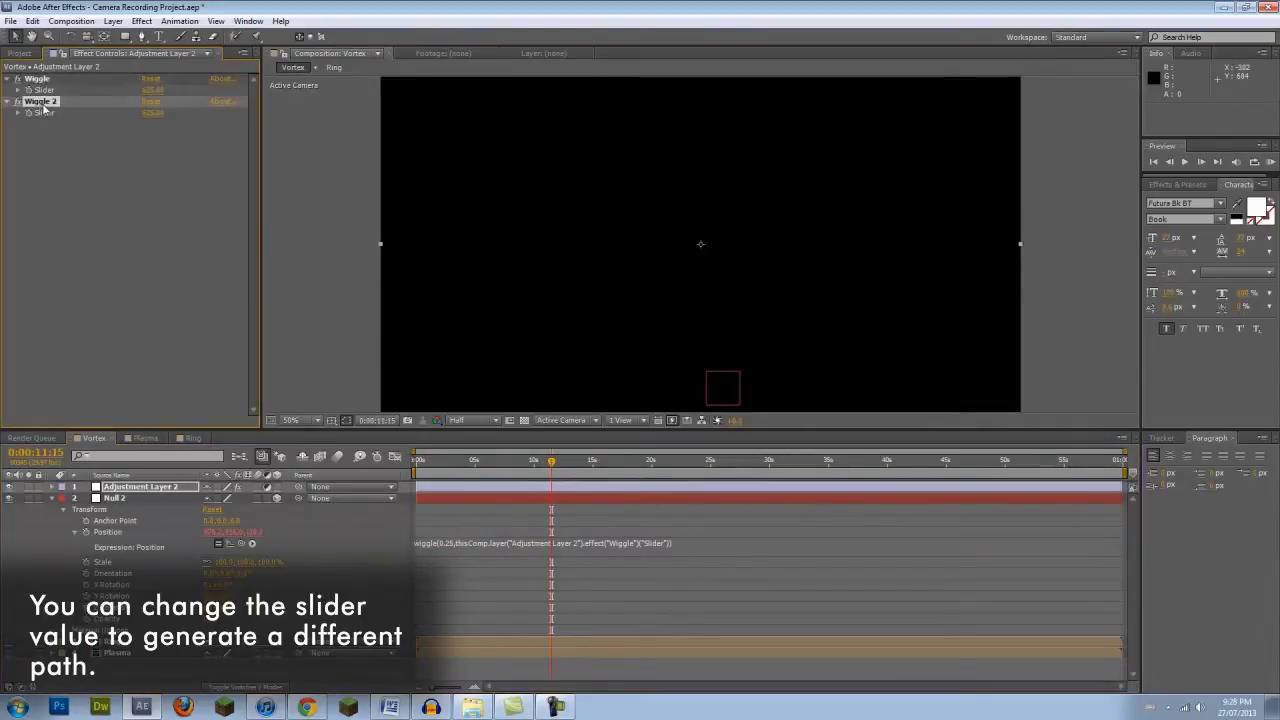
key(Return)
key(BackSpace)
text(Emi)
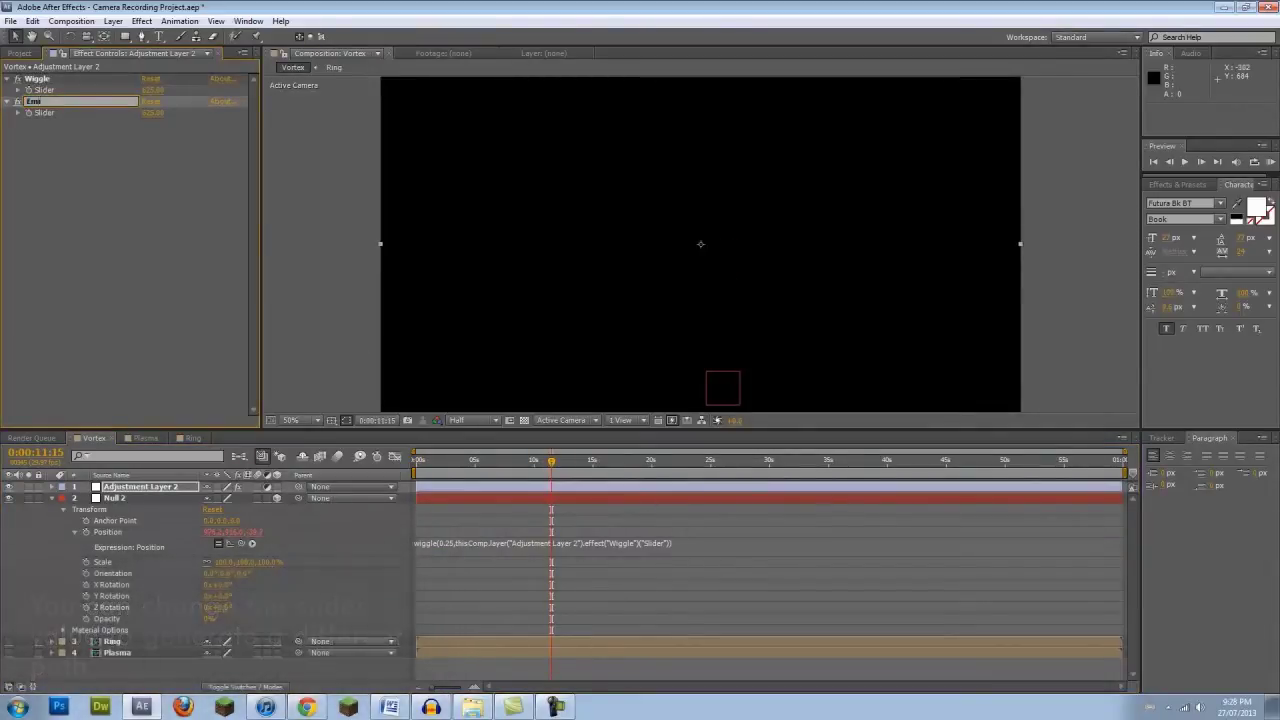
text(tter)
key(Return)
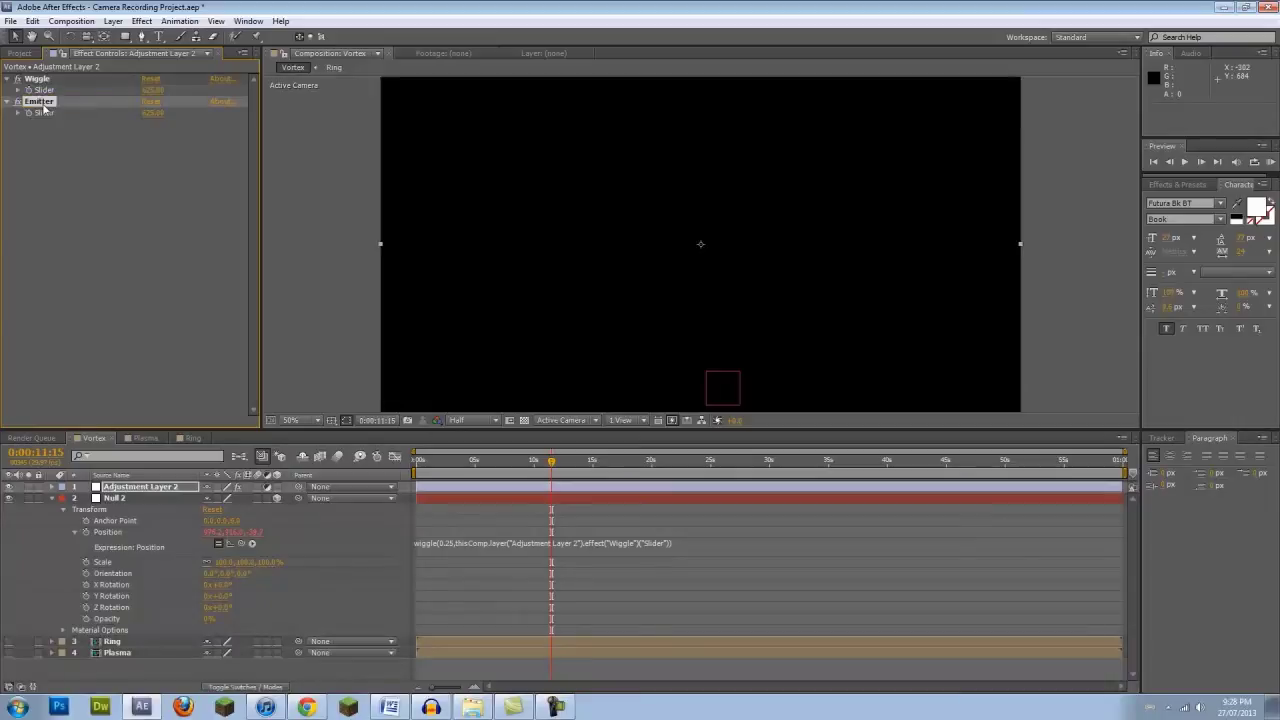
click(152, 113)
text(50)
key(Return)
click(162, 163)
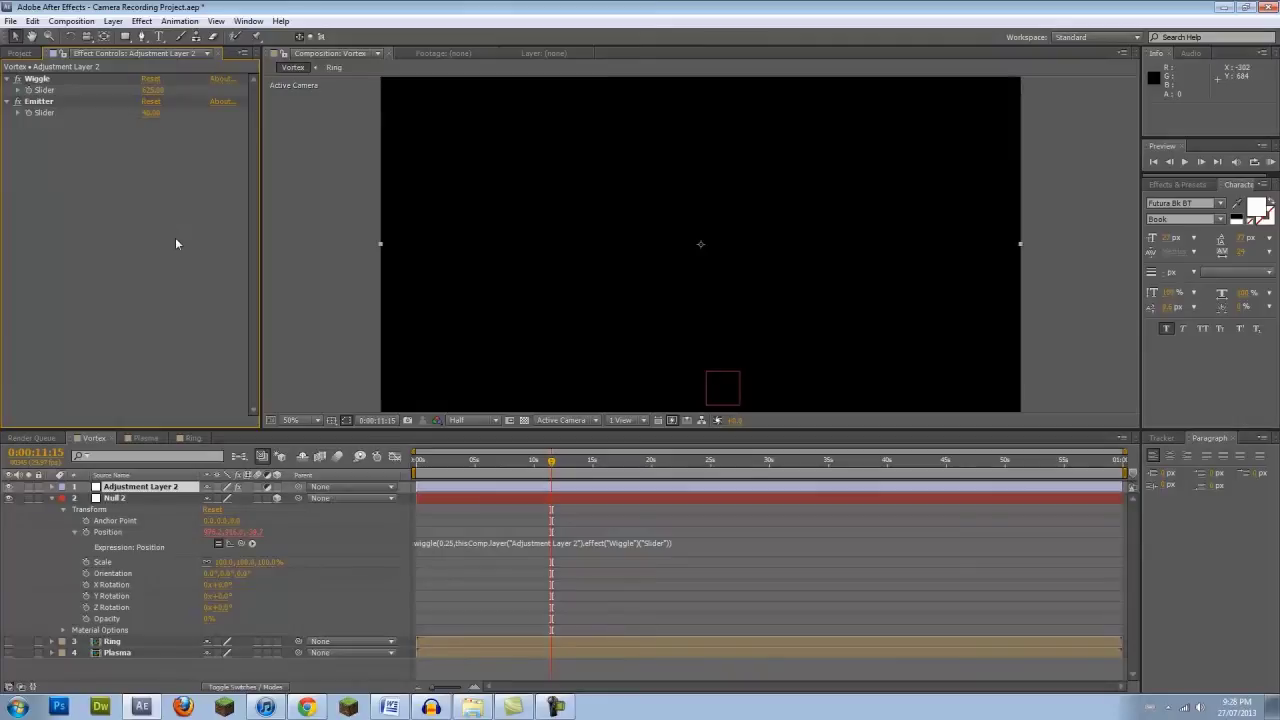
Create a new black solid, move it below Null 2, and apply Trapcode Particular.
click(113, 21)
mouse_move(122, 37)
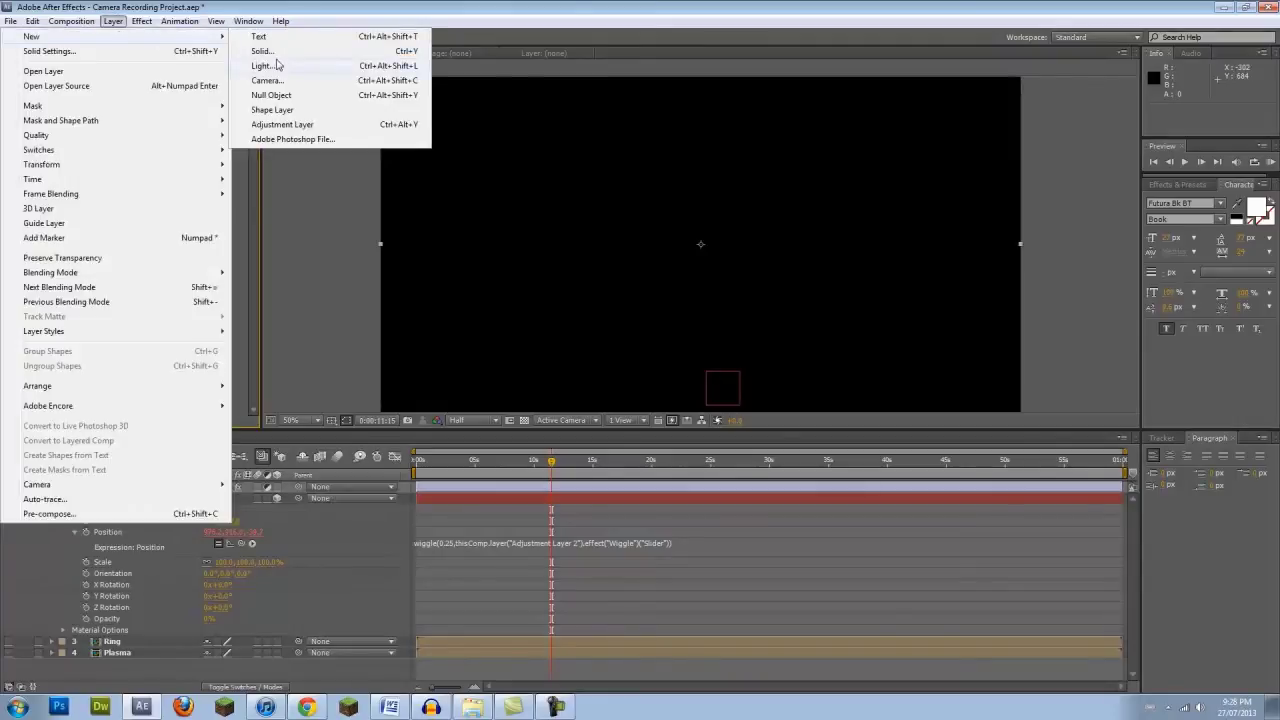
click(261, 51)
click(688, 472)
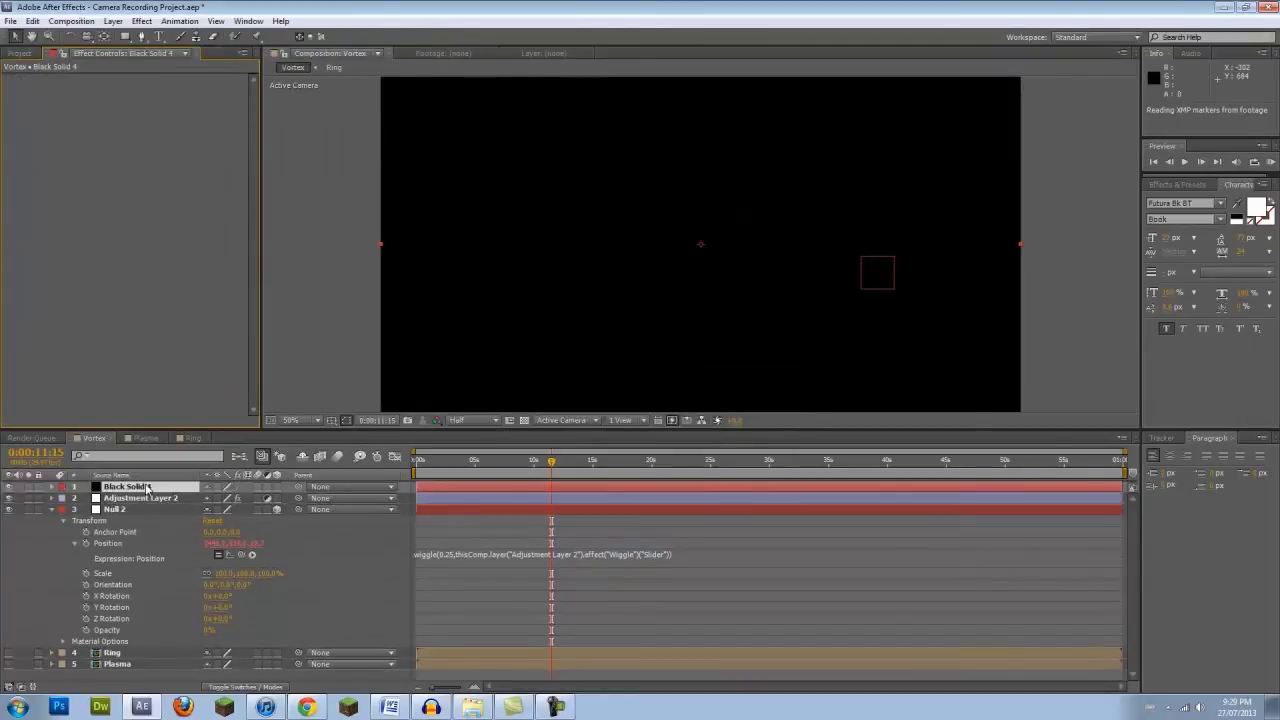
drag(147, 487, 128, 632)
click(139, 22)
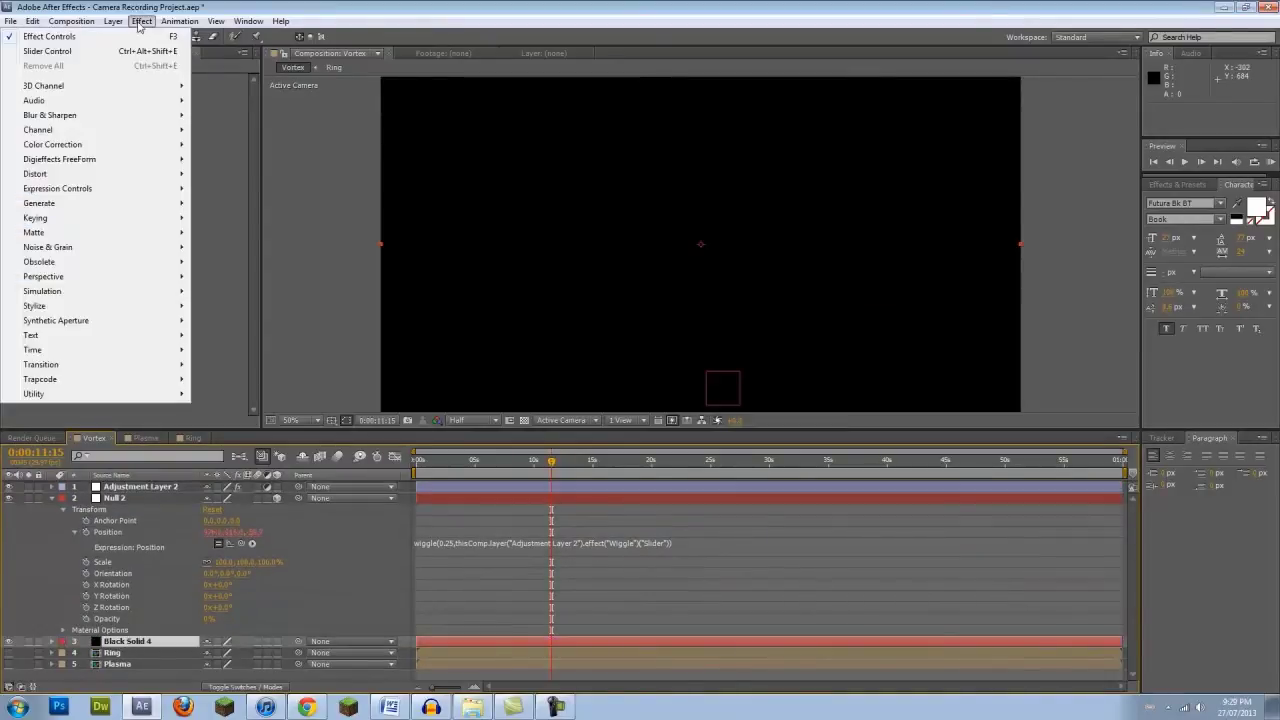
mouse_move(118, 380)
click(209, 381)
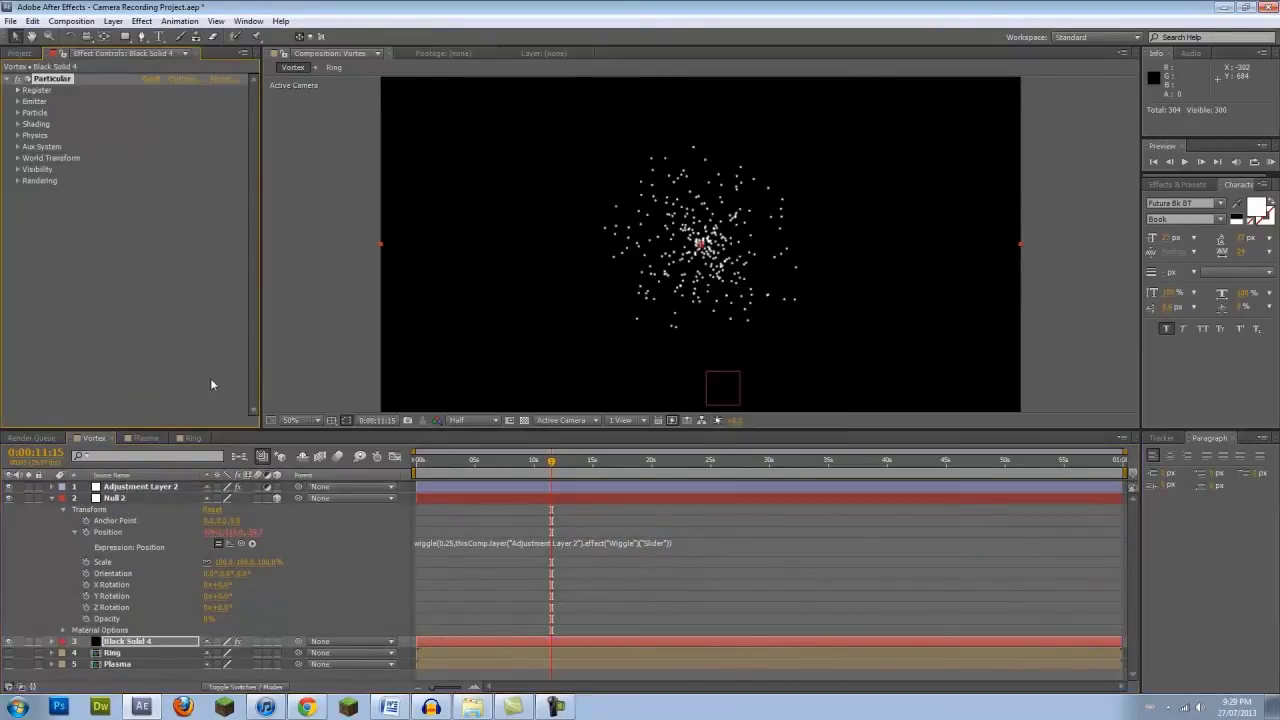
Expand Black Solid 4's Particular Emitter settings and add an expression to Particles/sec.
click(140, 487)
click(52, 641)
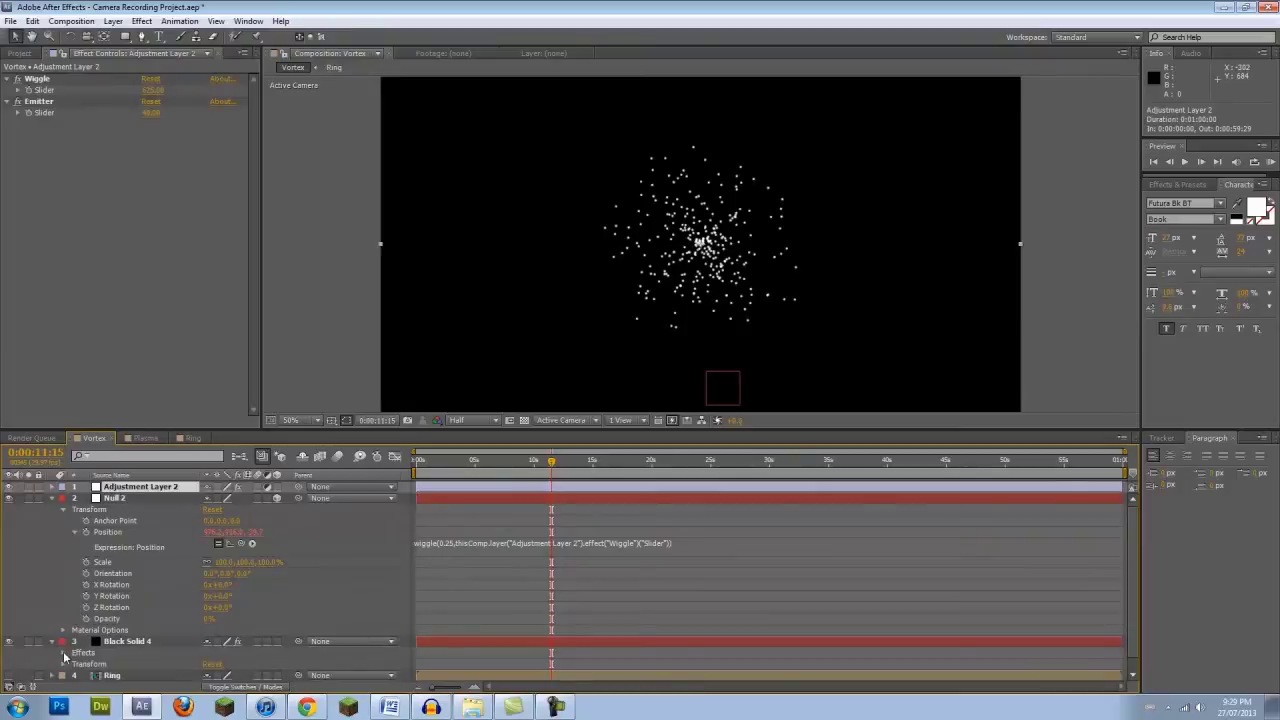
click(66, 652)
scroll(83, 648, down, 1)
click(77, 642)
scroll(100, 569, down, 3)
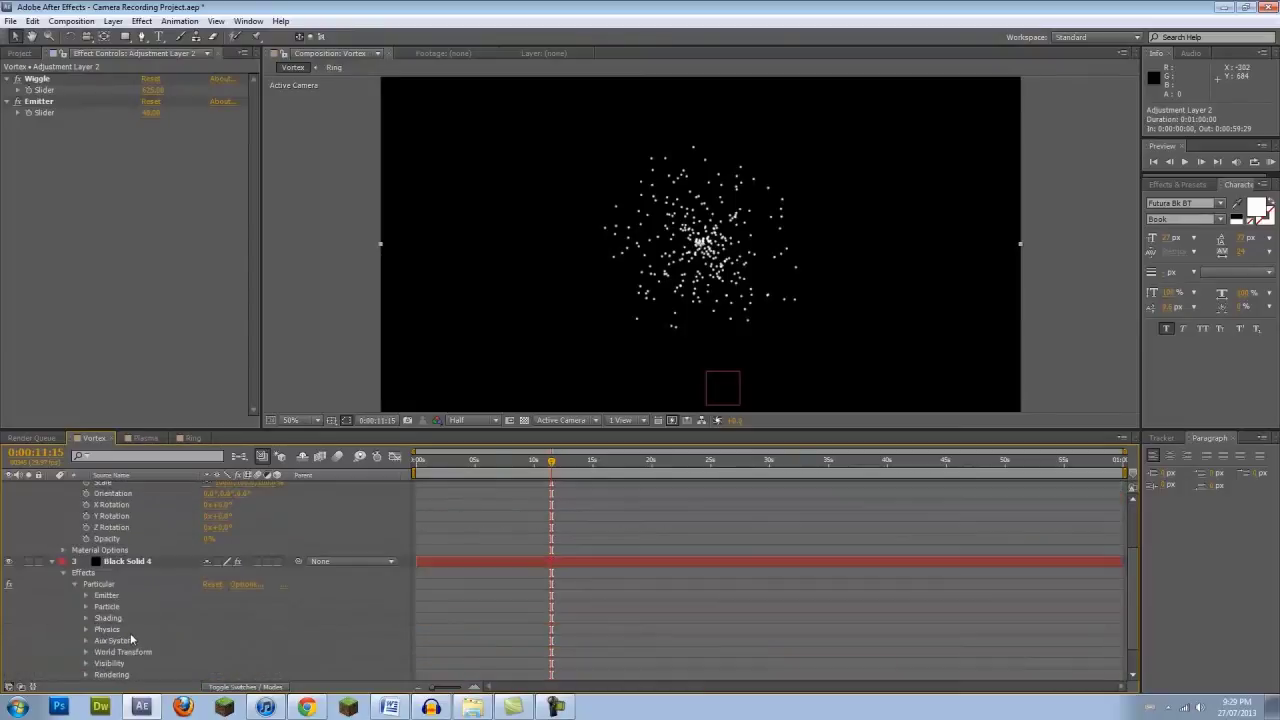
click(87, 561)
scroll(87, 560, down, 2)
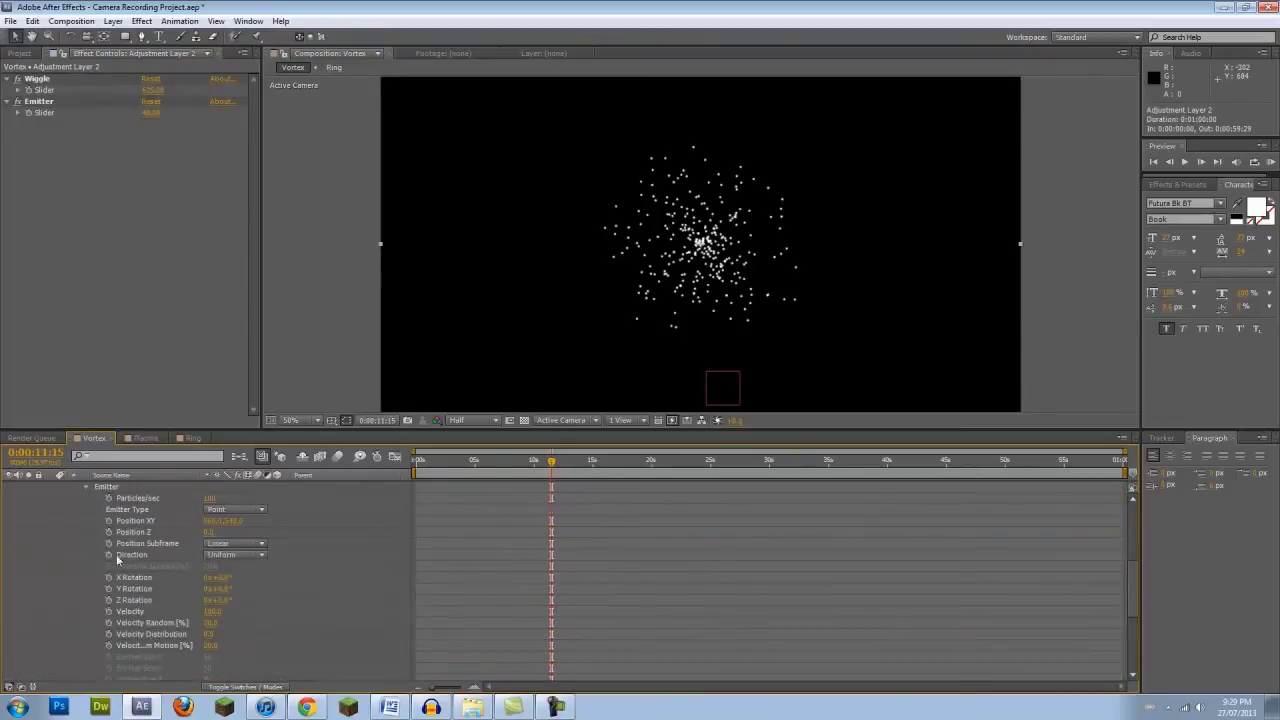
alt+click(108, 498)
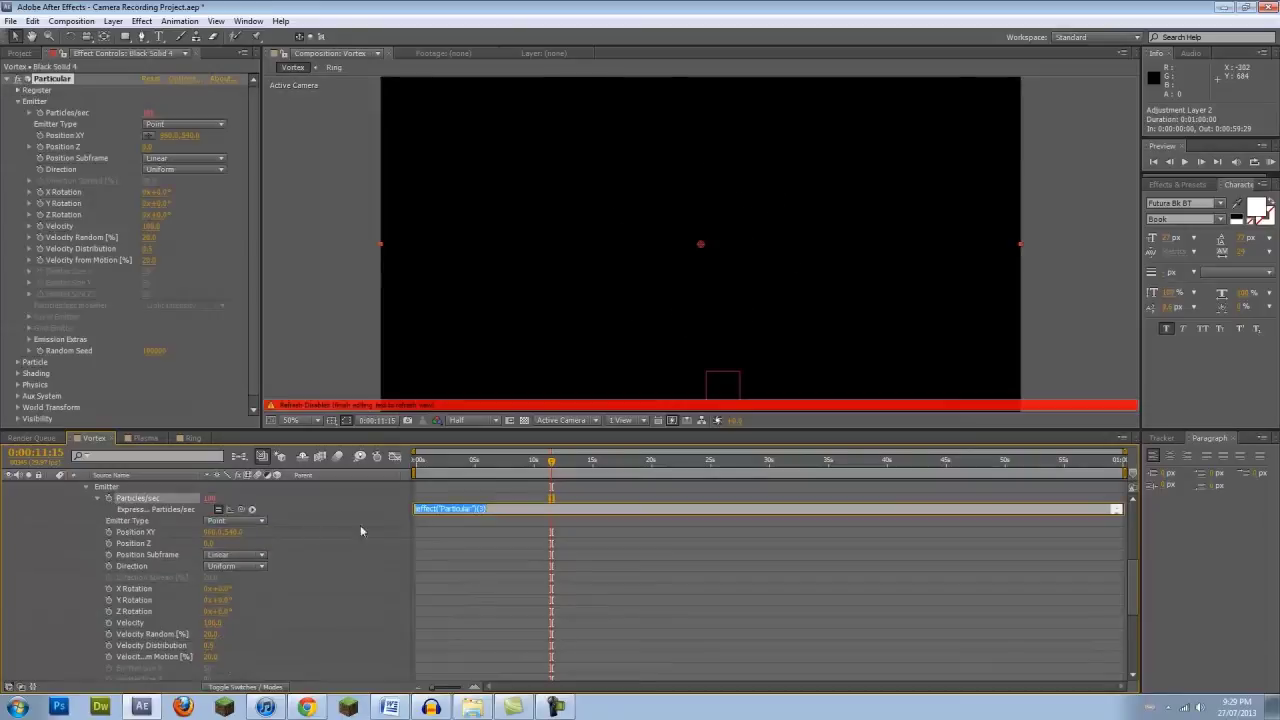
Link Particular's Particles/sec expression to the Emitter slider.
click(240, 515)
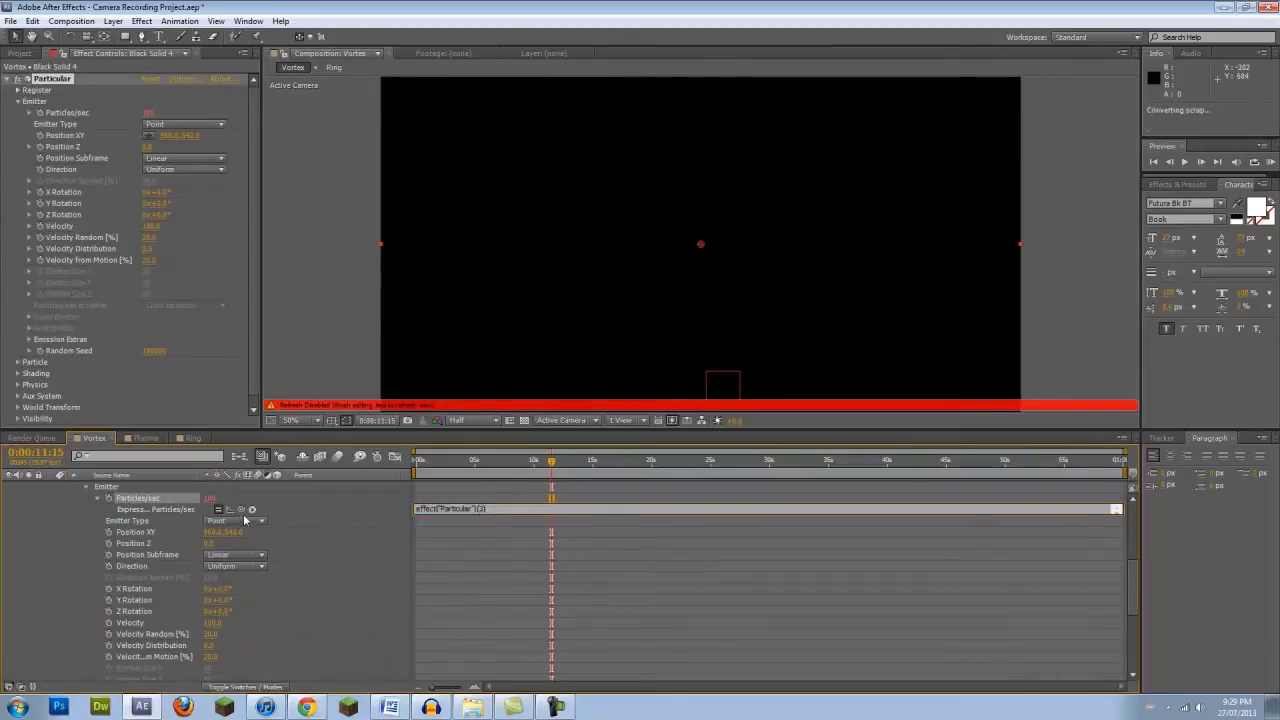
scroll(184, 505, up, 4)
scroll(184, 508, up, 1)
click(114, 490)
scroll(206, 574, down, 4)
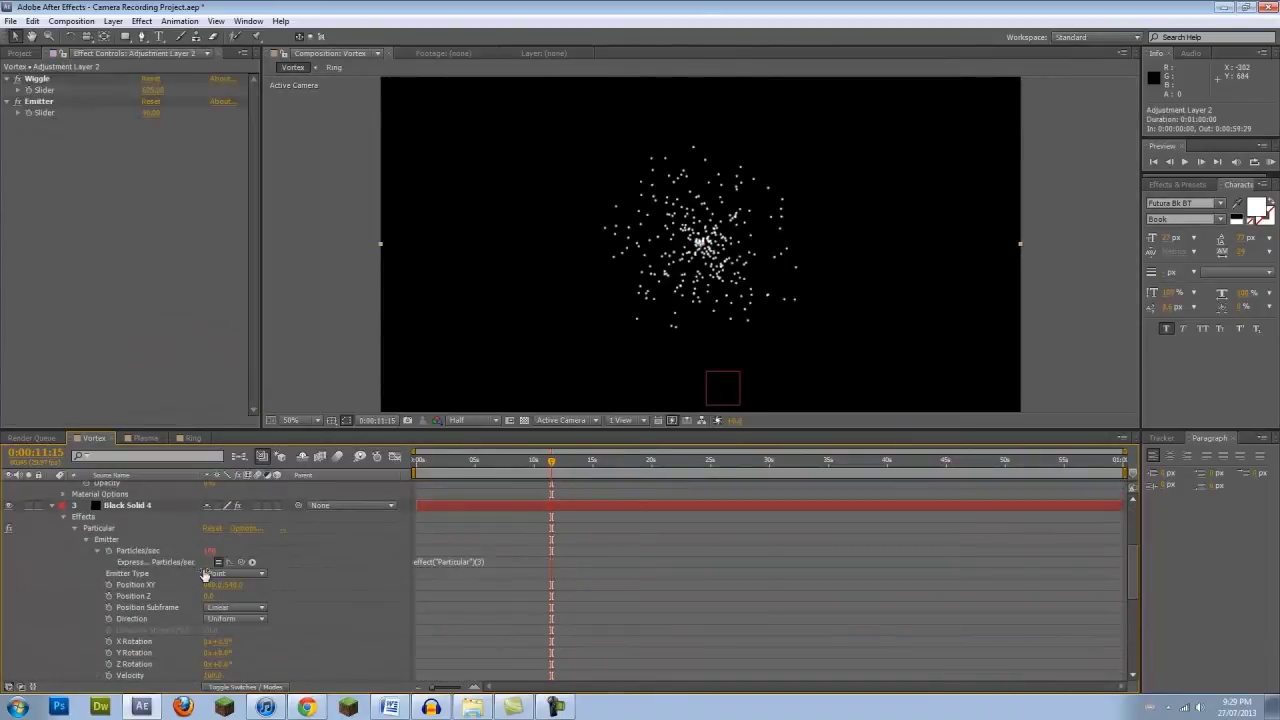
click(434, 562)
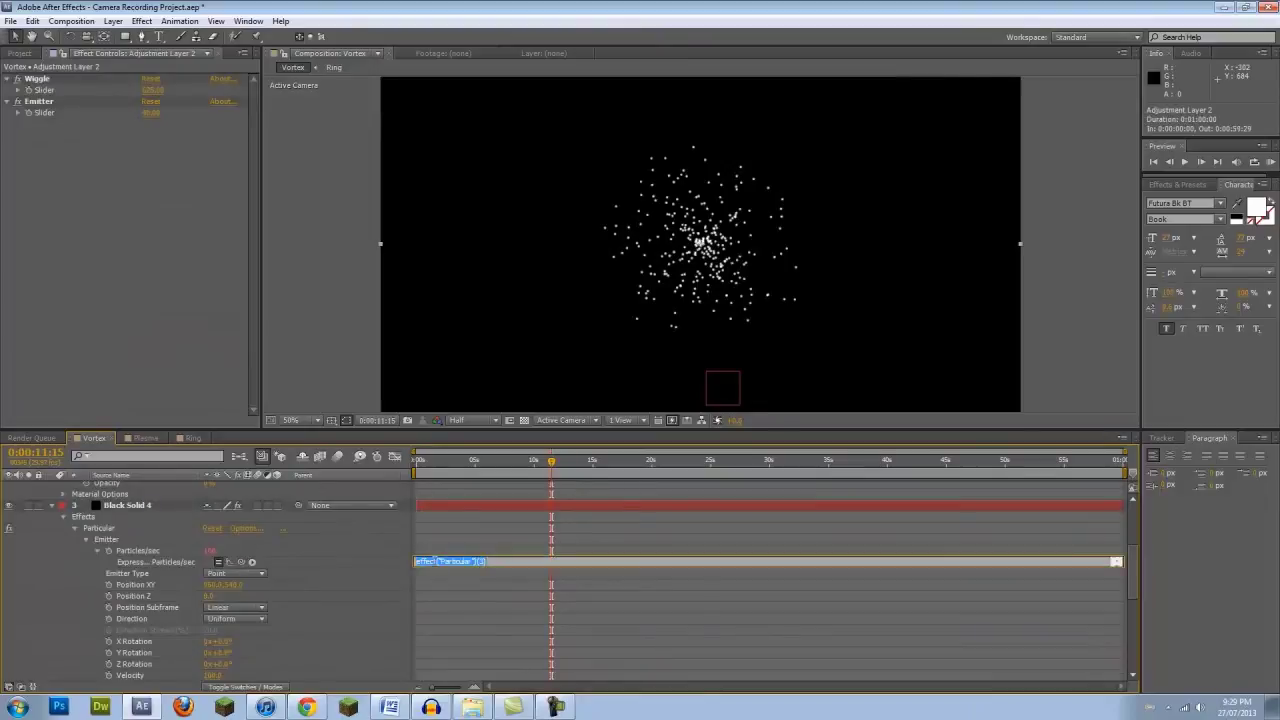
drag(252, 564, 150, 114)
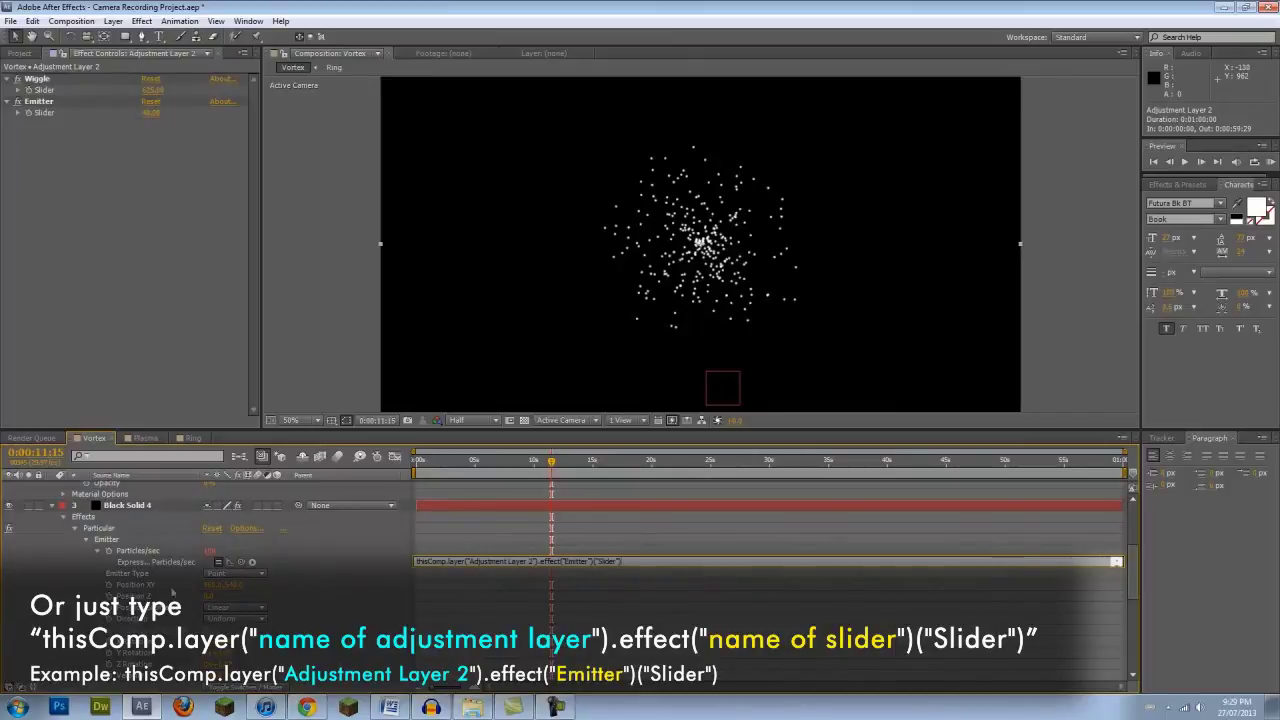
Link the emitter's Position XY to Null 2's position and scrub to watch particles follow.
alt+click(109, 587)
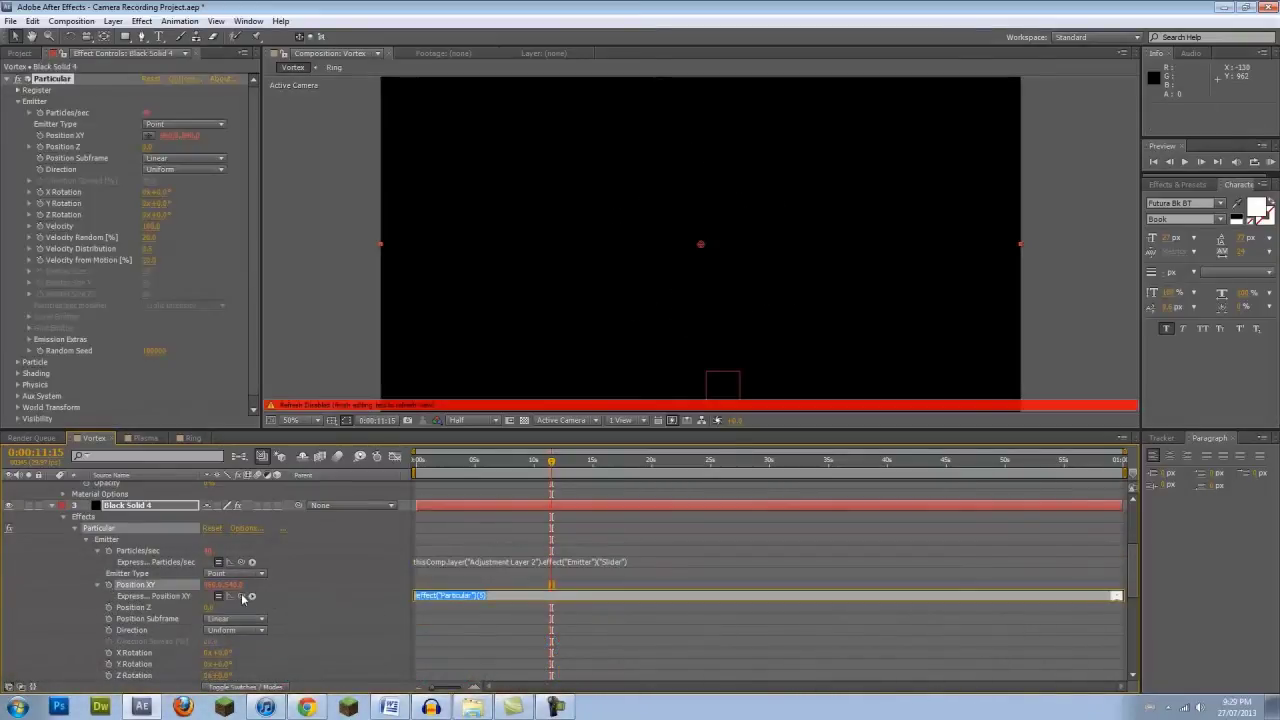
drag(242, 597, 110, 516)
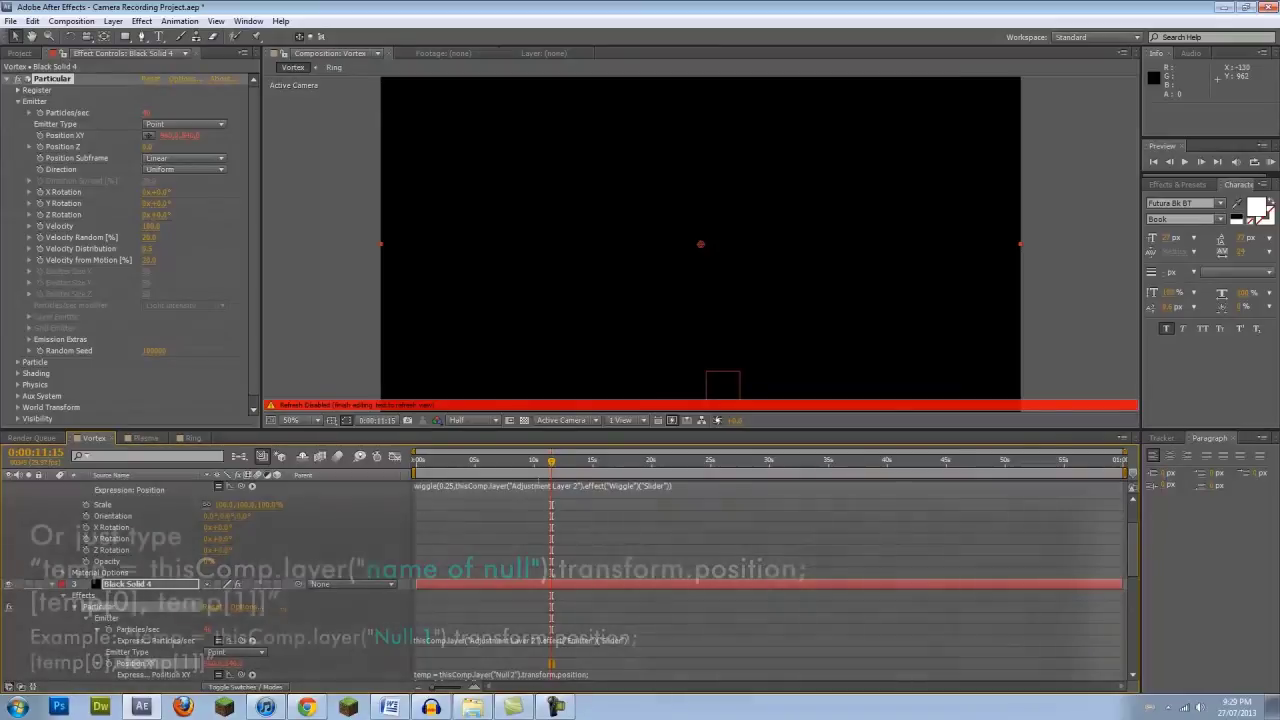
drag(545, 465, 567, 479)
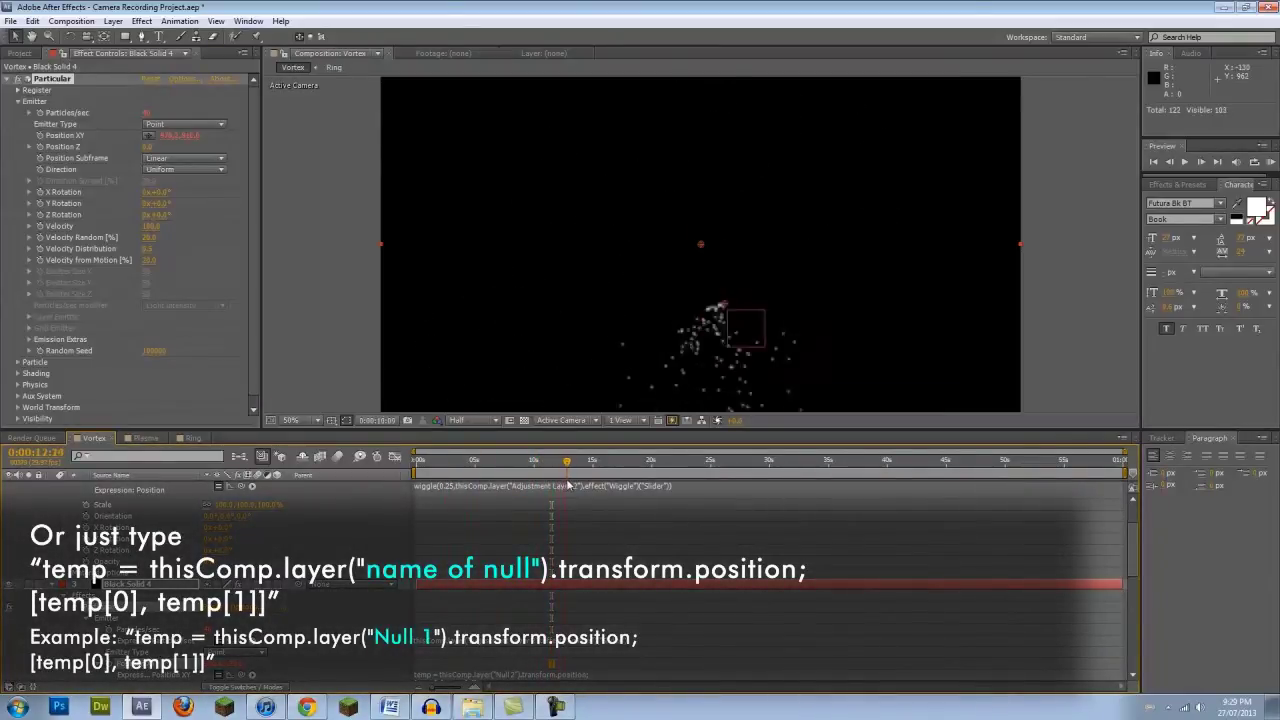
click(153, 226)
Set Velocity, Velocity Distribution and Velocity from Motion all to 0.
text(0)
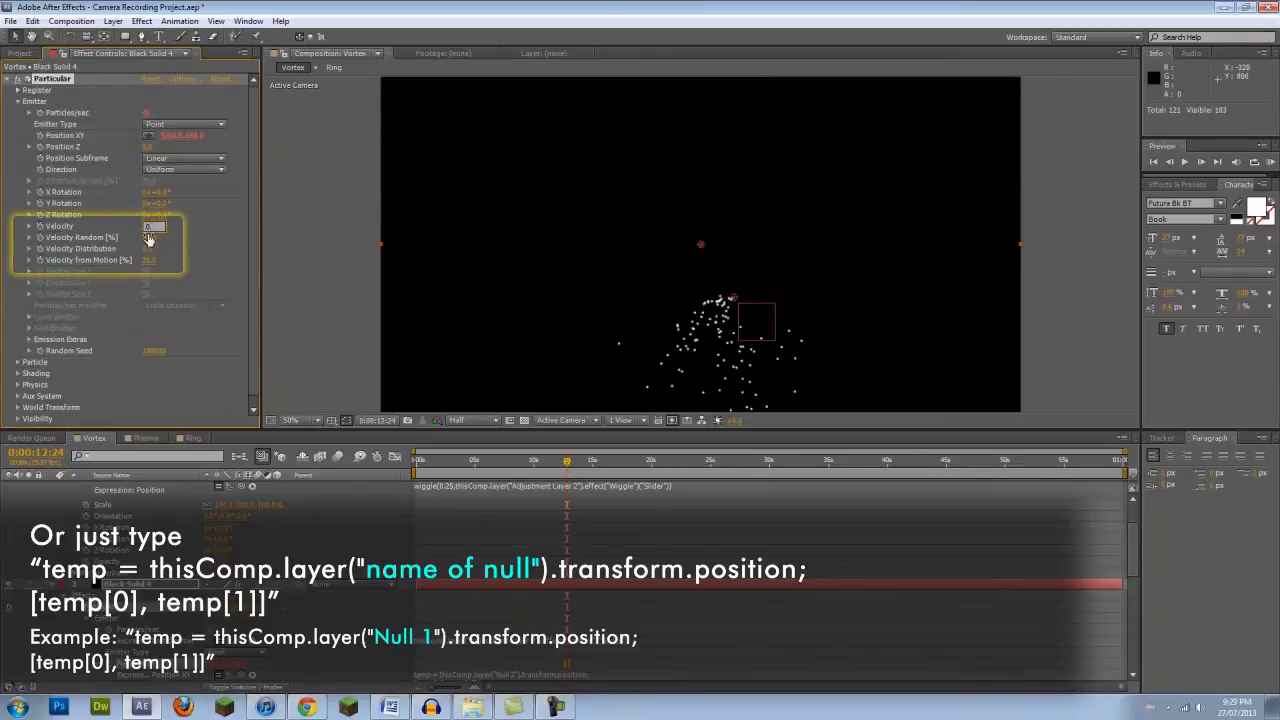
key(Tab)
key(Tab)
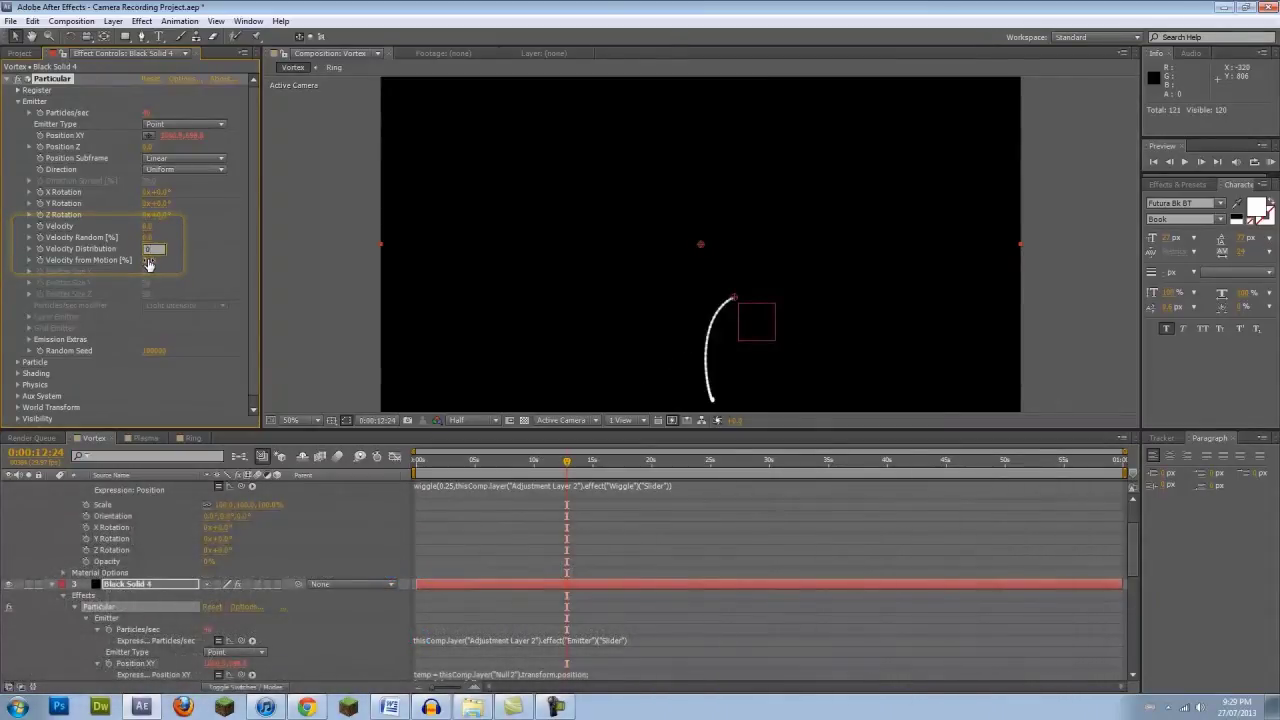
text(0)
key(Tab)
text(0)
Change the Particle Type to Sprite.
click(17, 363)
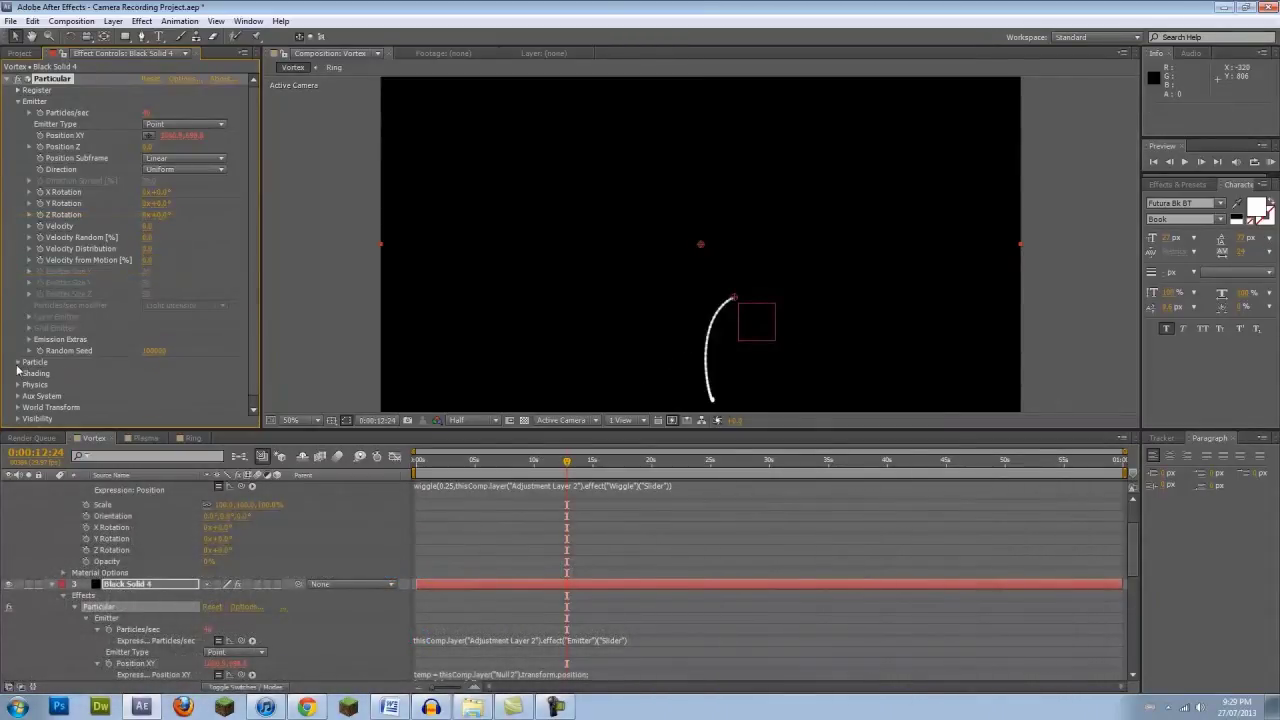
scroll(22, 369, down, 4)
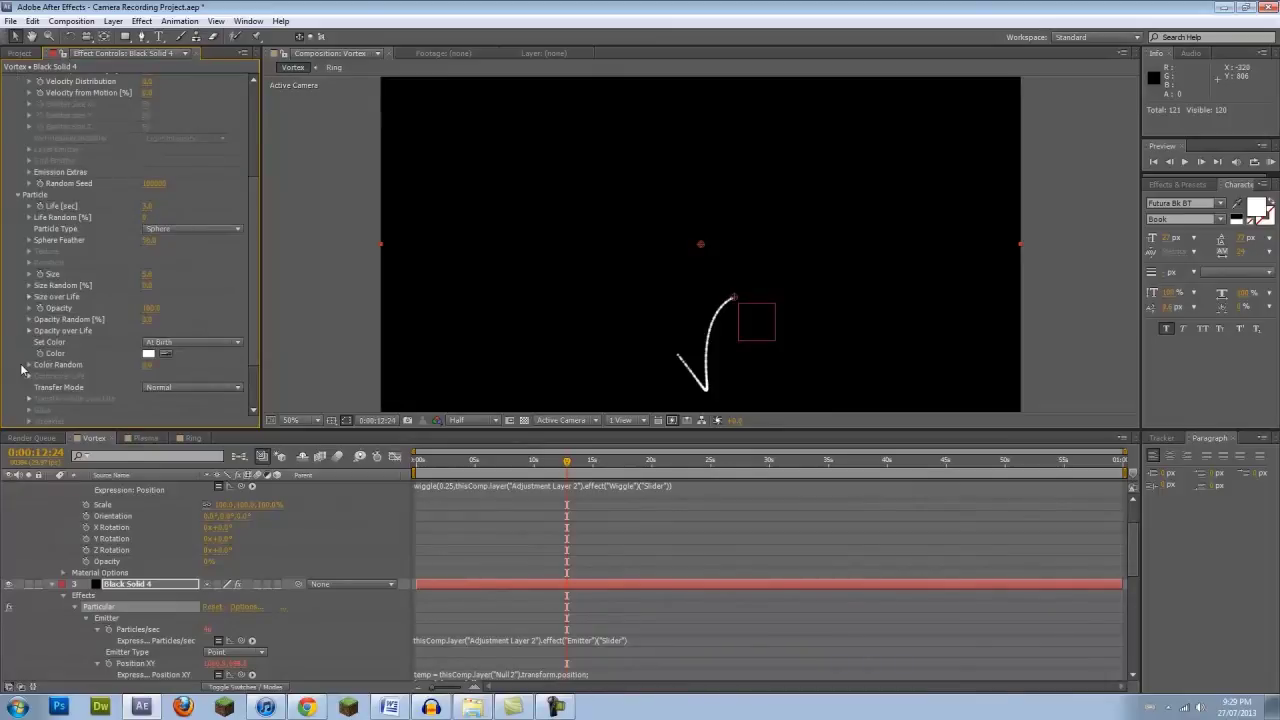
click(174, 236)
click(174, 316)
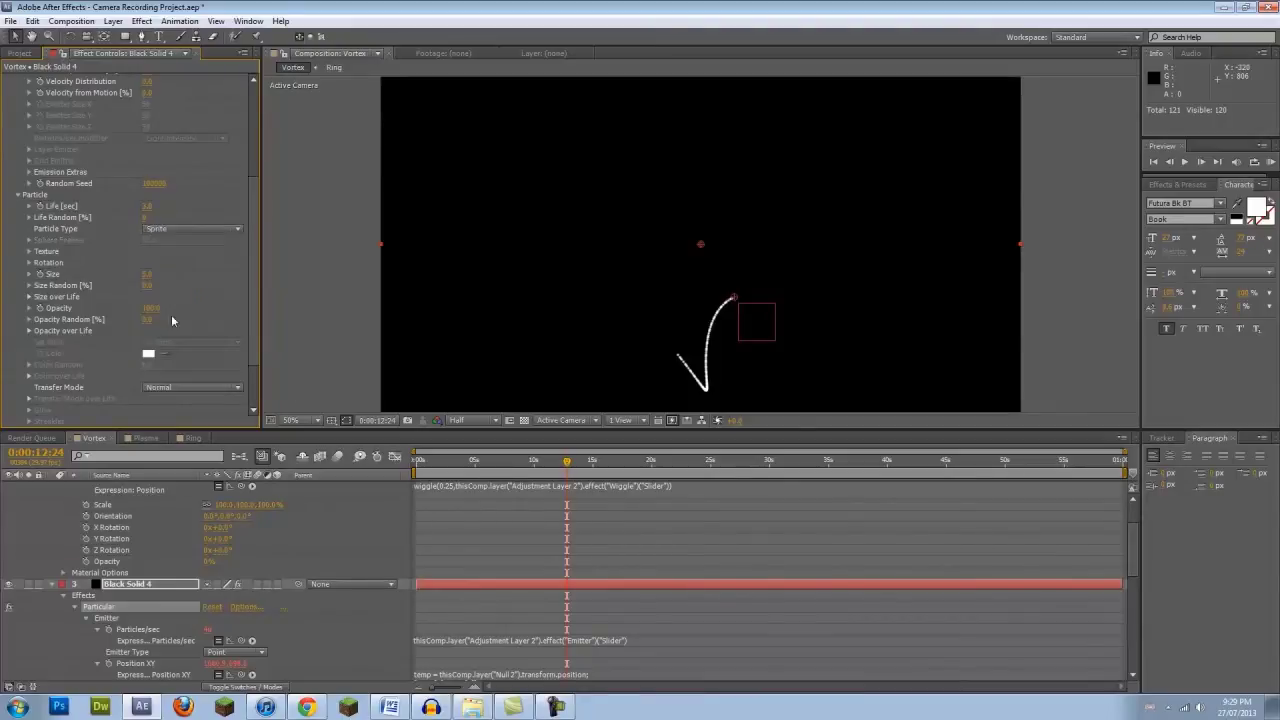
click(34, 253)
Set the sprite texture Layer to Plasma with Current Frame - Freeze time sampling.
click(188, 263)
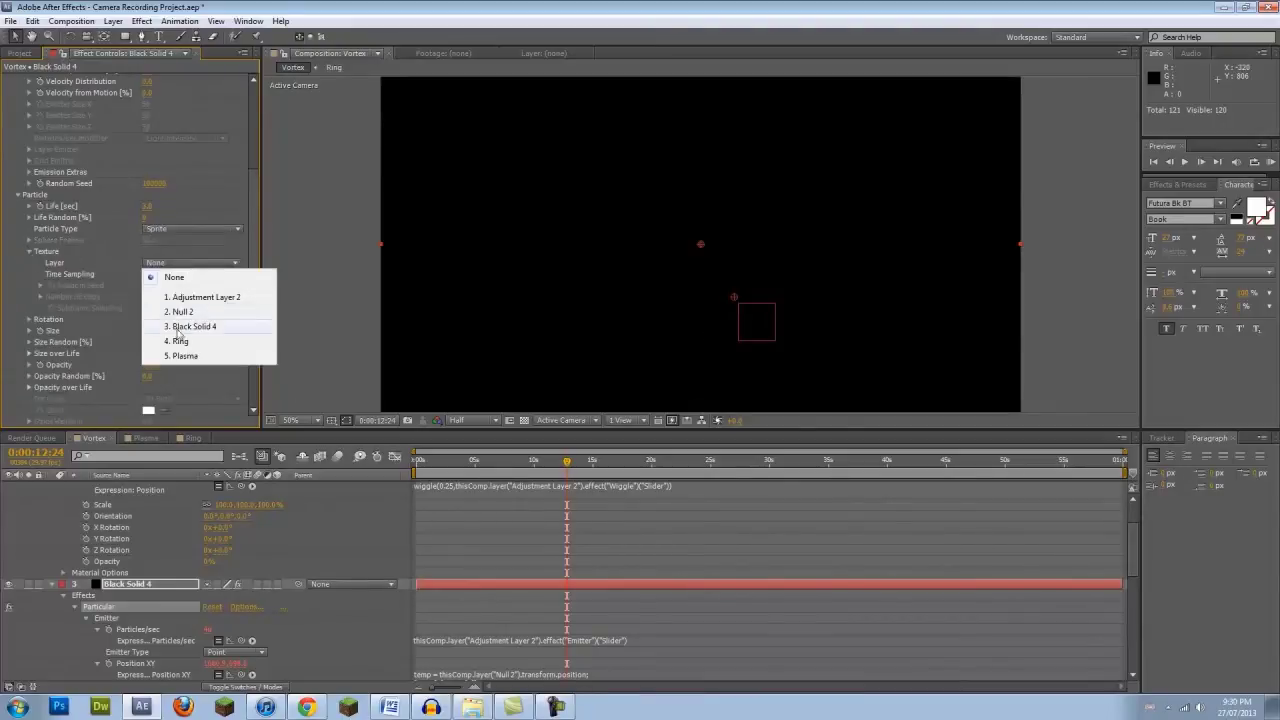
click(180, 352)
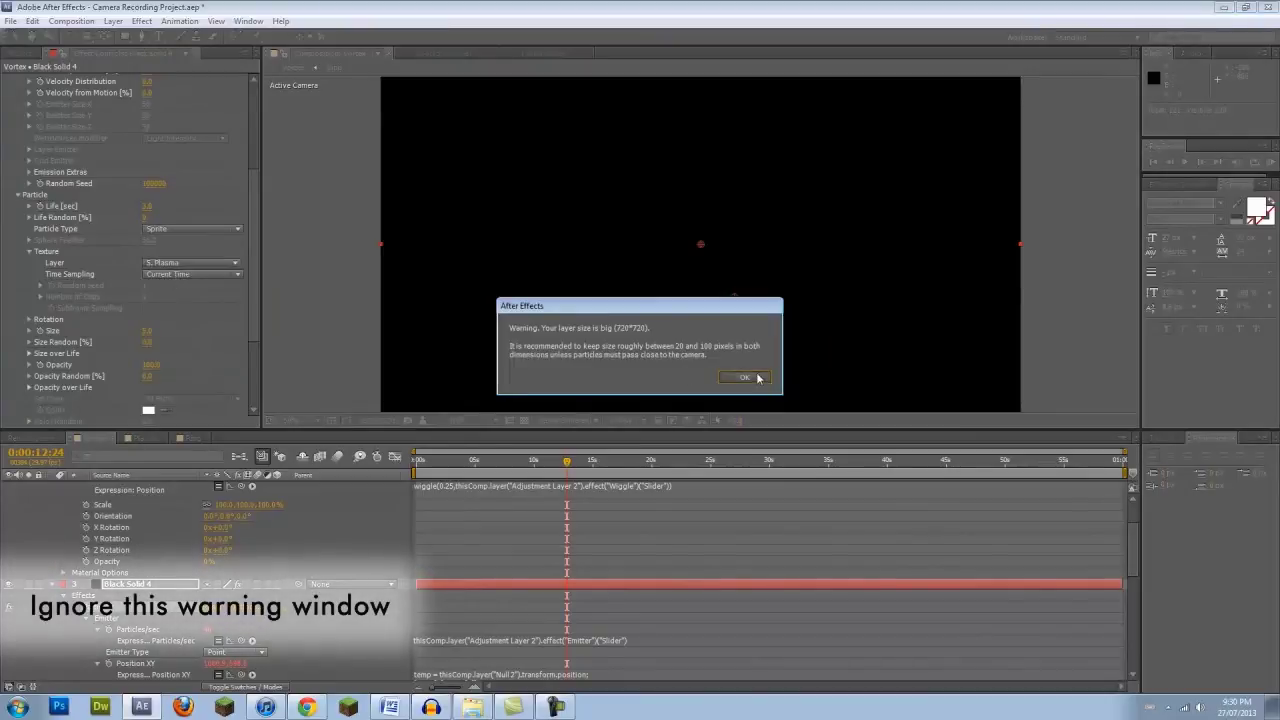
click(746, 377)
click(160, 275)
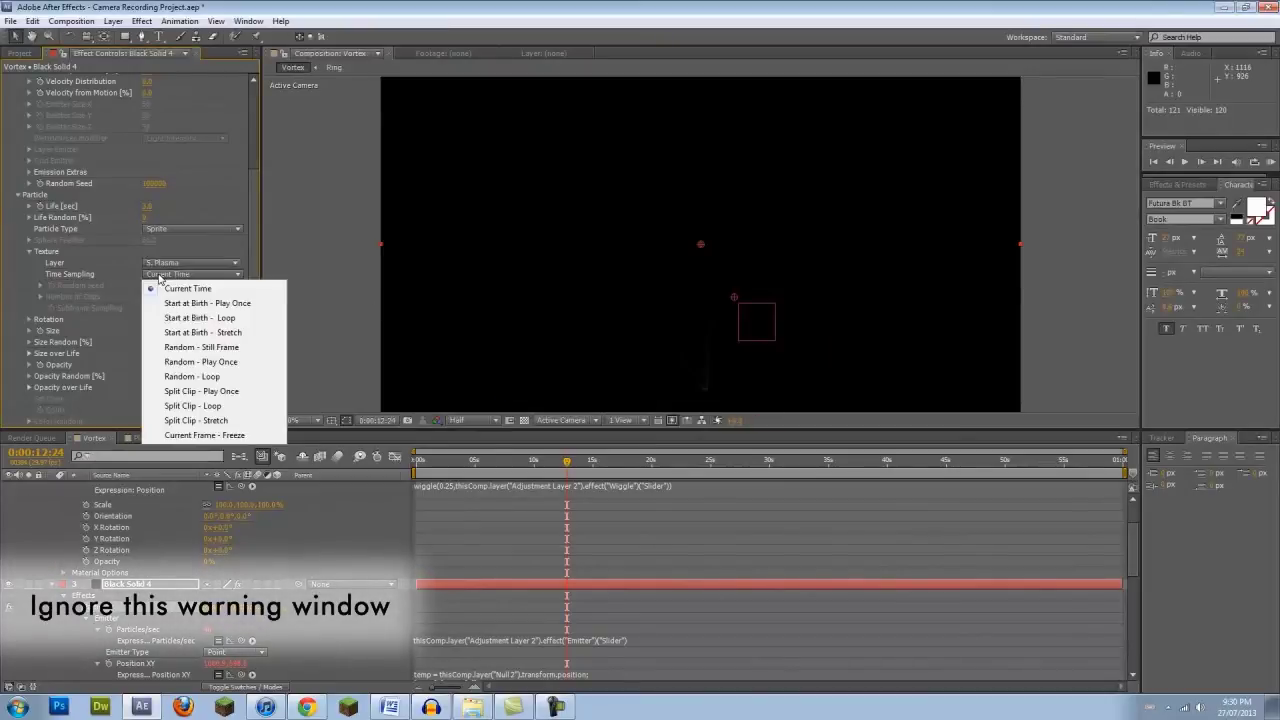
click(198, 435)
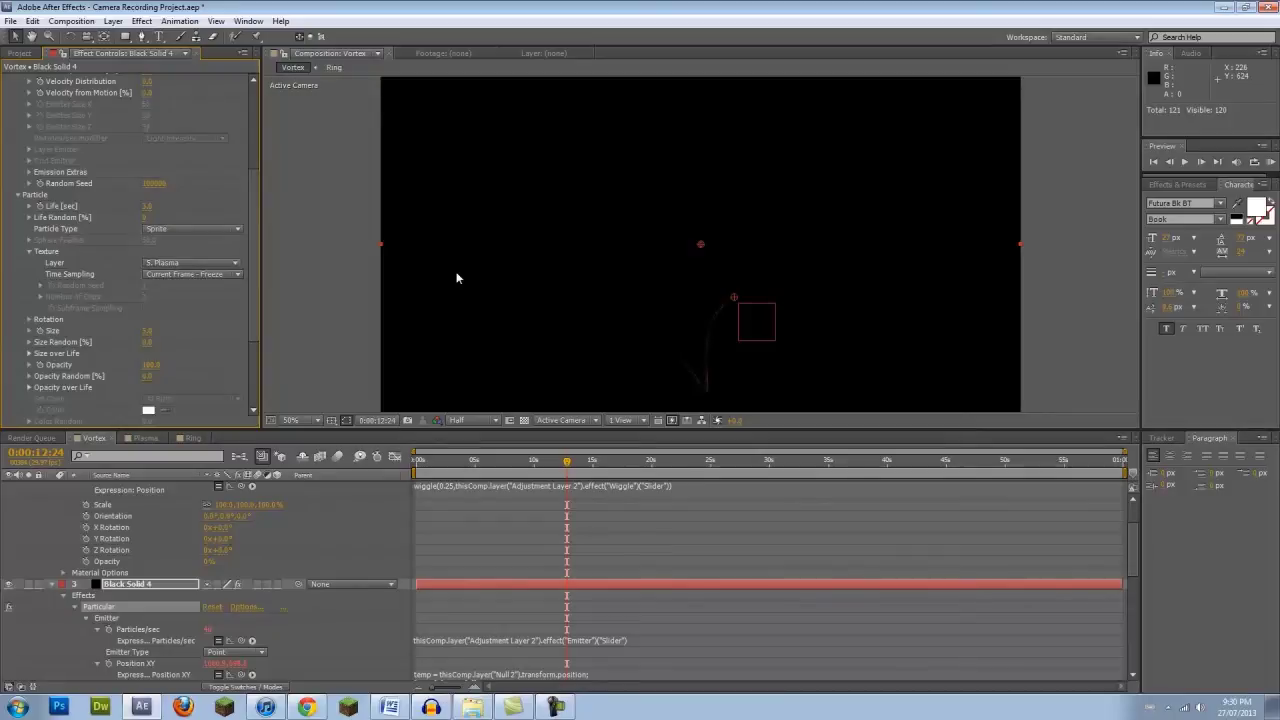
click(568, 462)
click(566, 462)
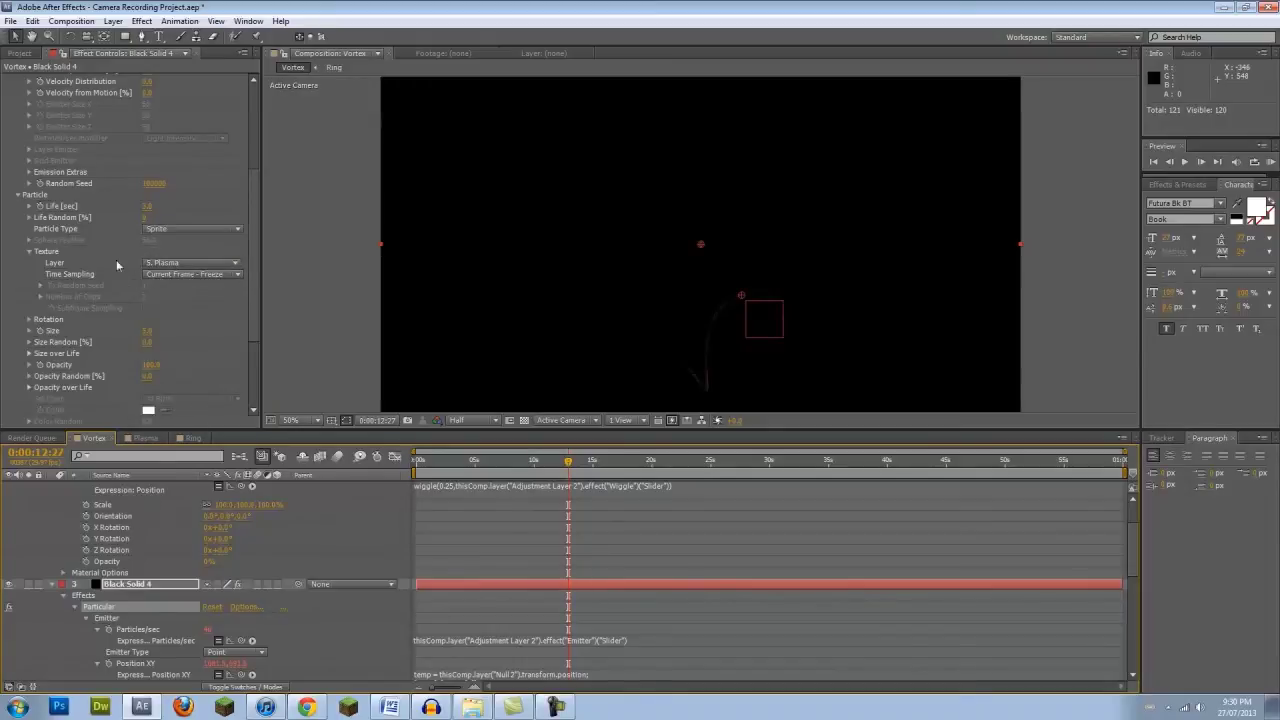
click(150, 331)
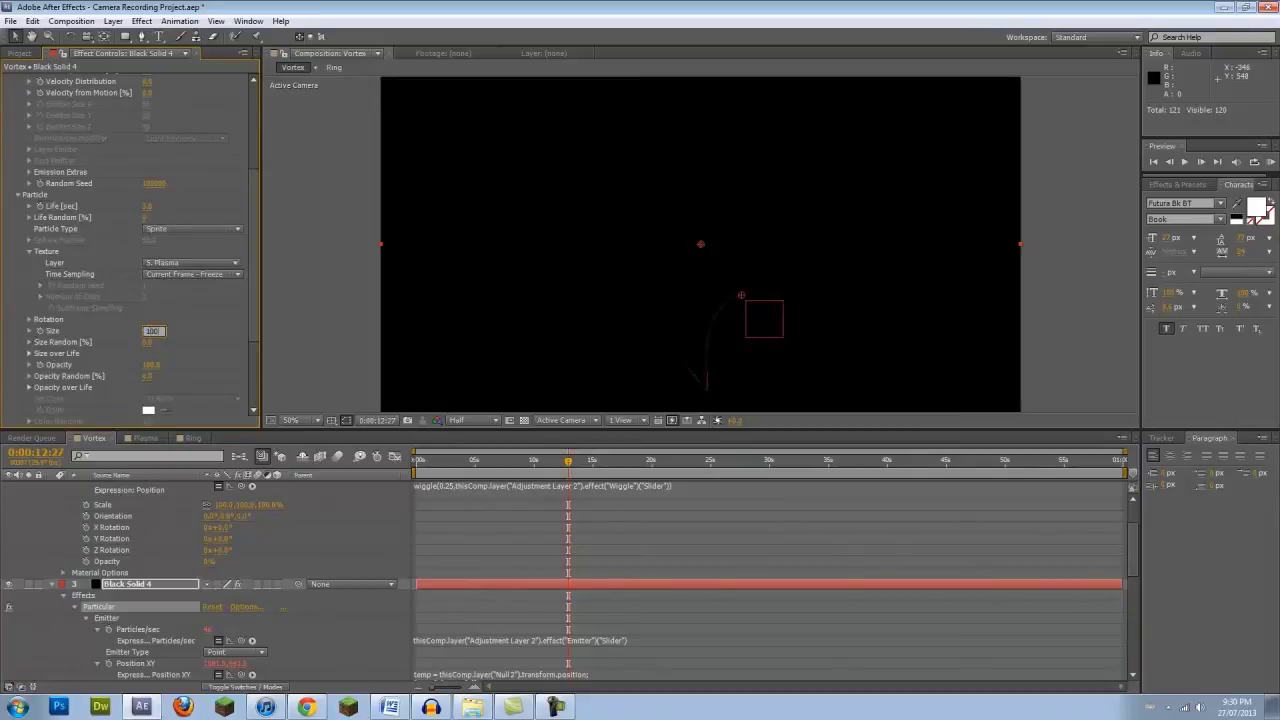
Draw a fade-in ramp in Opacity over Life, lower Opacity, and set Transfer Mode to Screen.
click(29, 387)
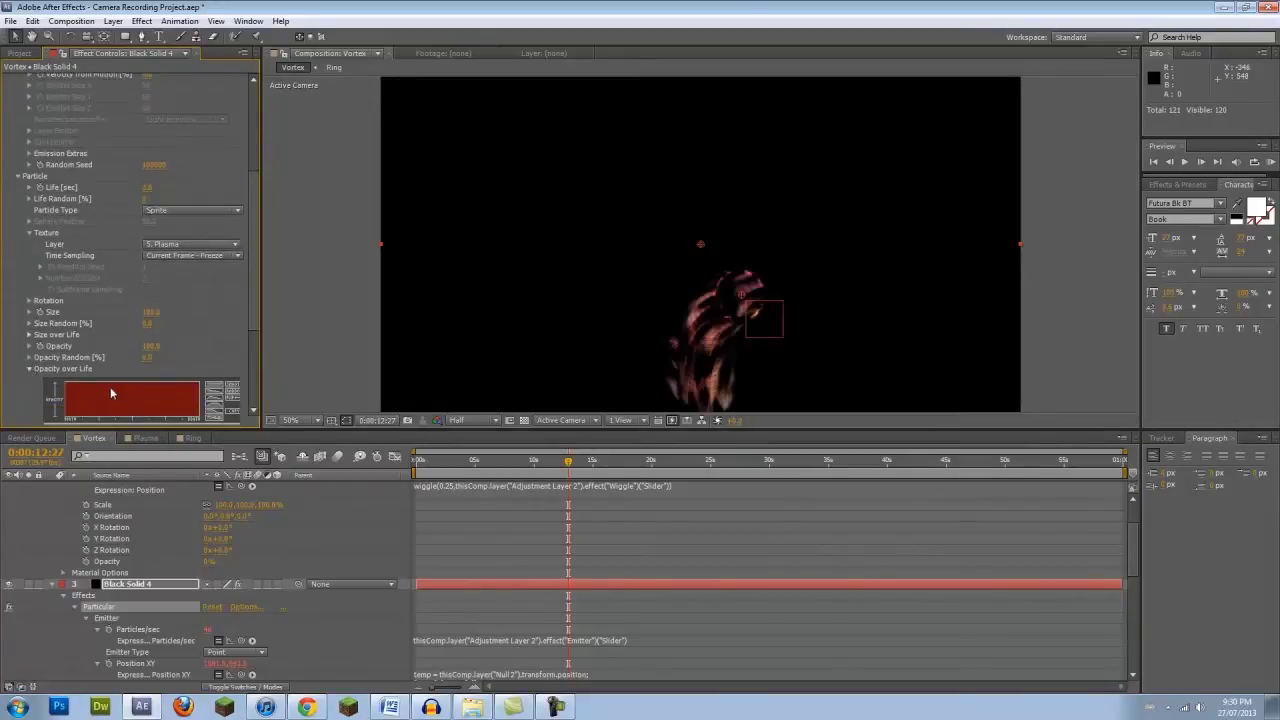
drag(93, 387, 58, 432)
click(151, 346)
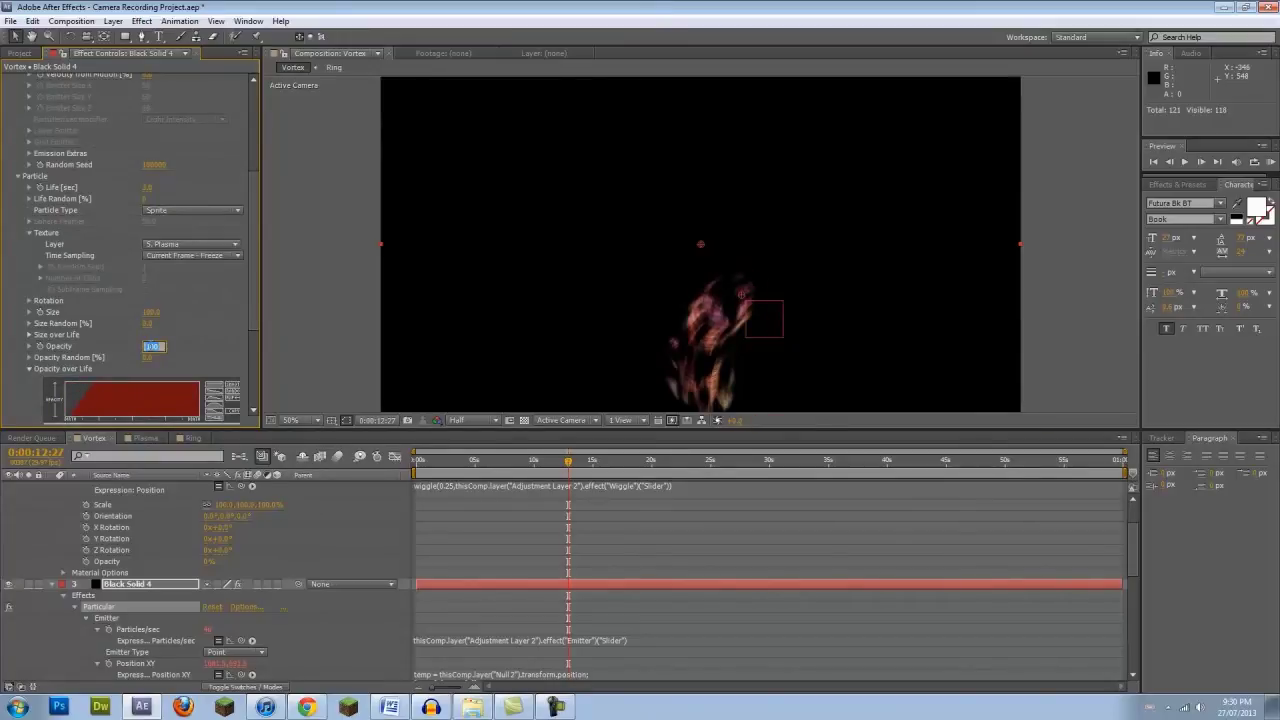
text(0)
key(Return)
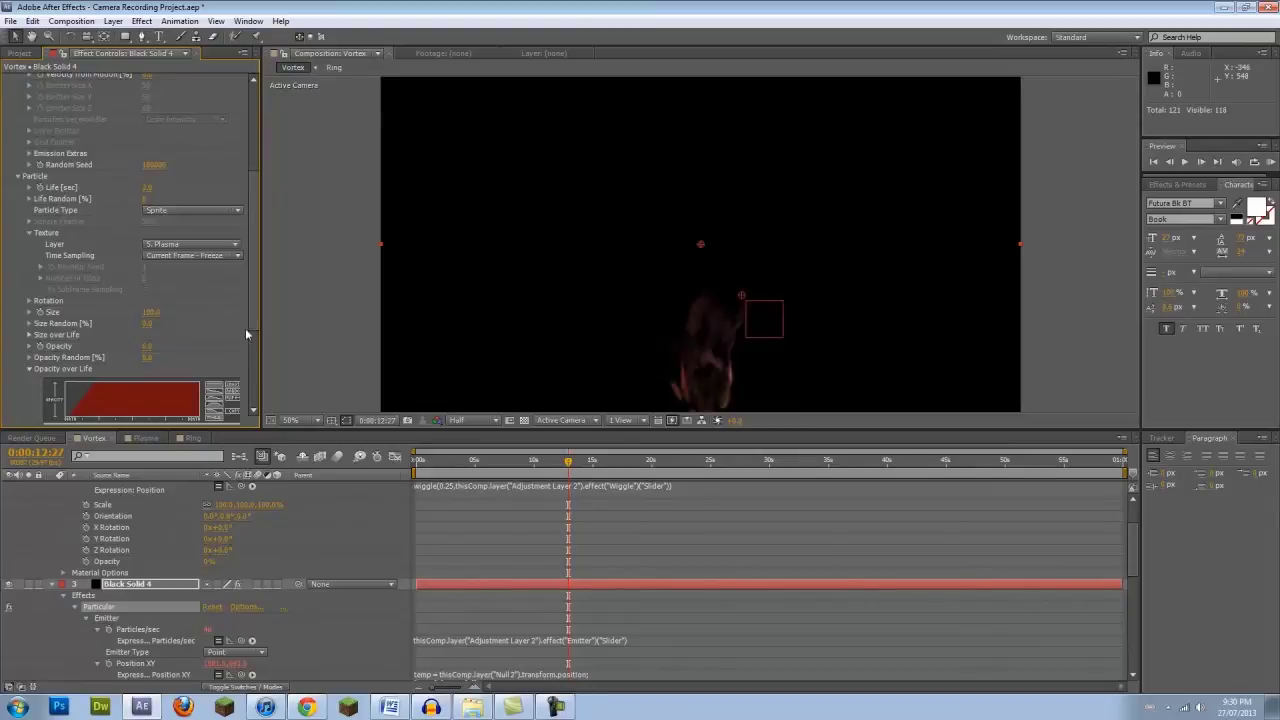
scroll(249, 319, down, 3)
click(213, 362)
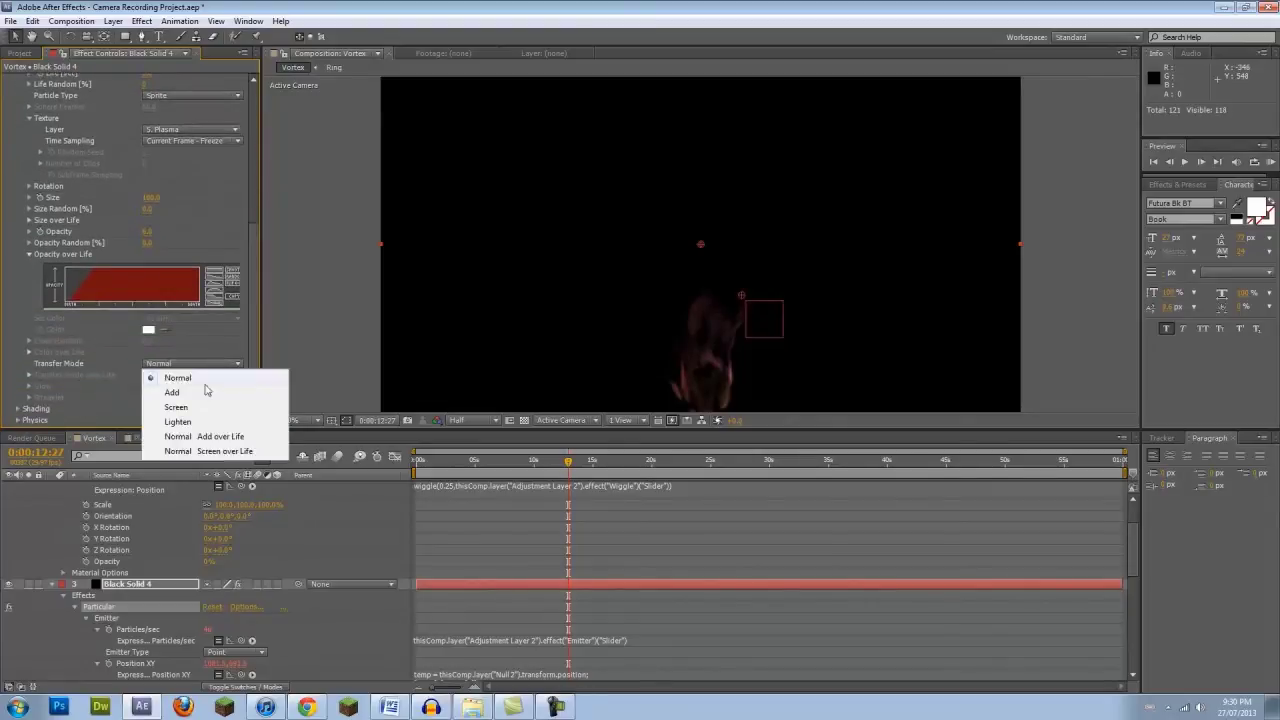
click(190, 406)
Raise Adjustment Layer 2's Emitter slider to 200.
scroll(172, 506, up, 2)
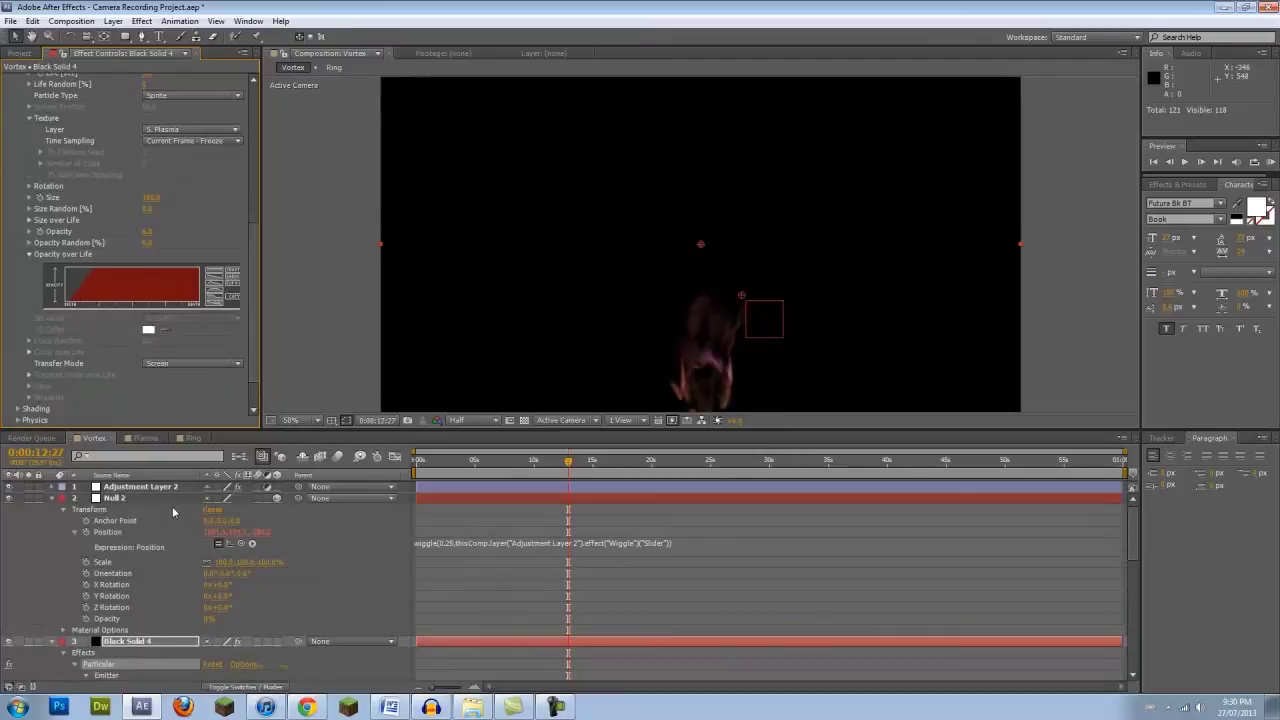
click(141, 488)
click(151, 113)
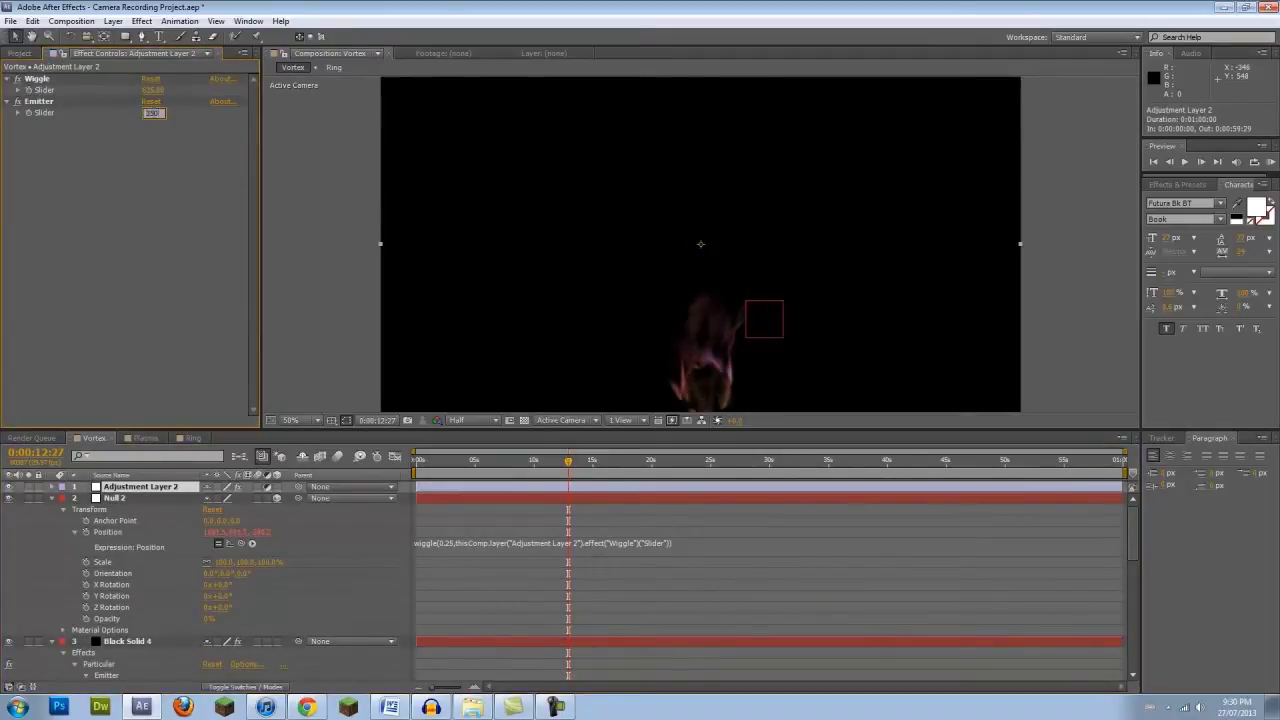
key(Return)
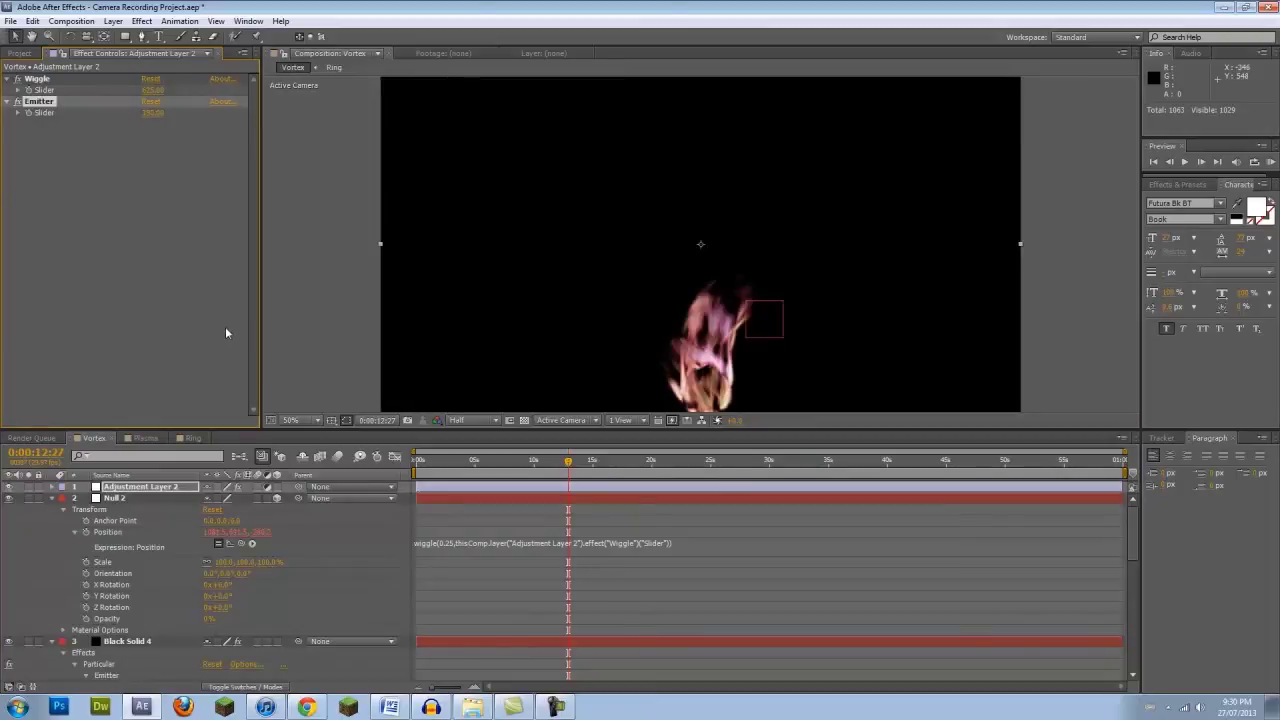
scroll(150, 605, down, 10)
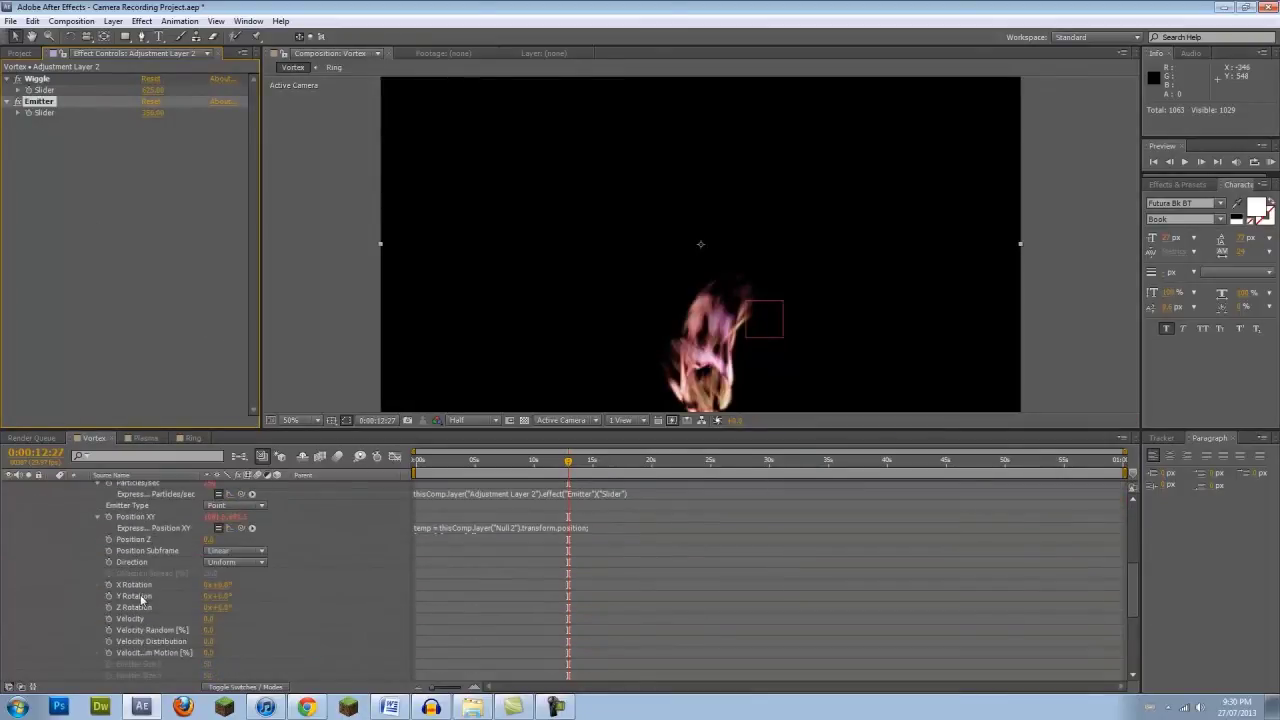
Set Physics > Air Wind Z to 1.
scroll(140, 598, down, 5)
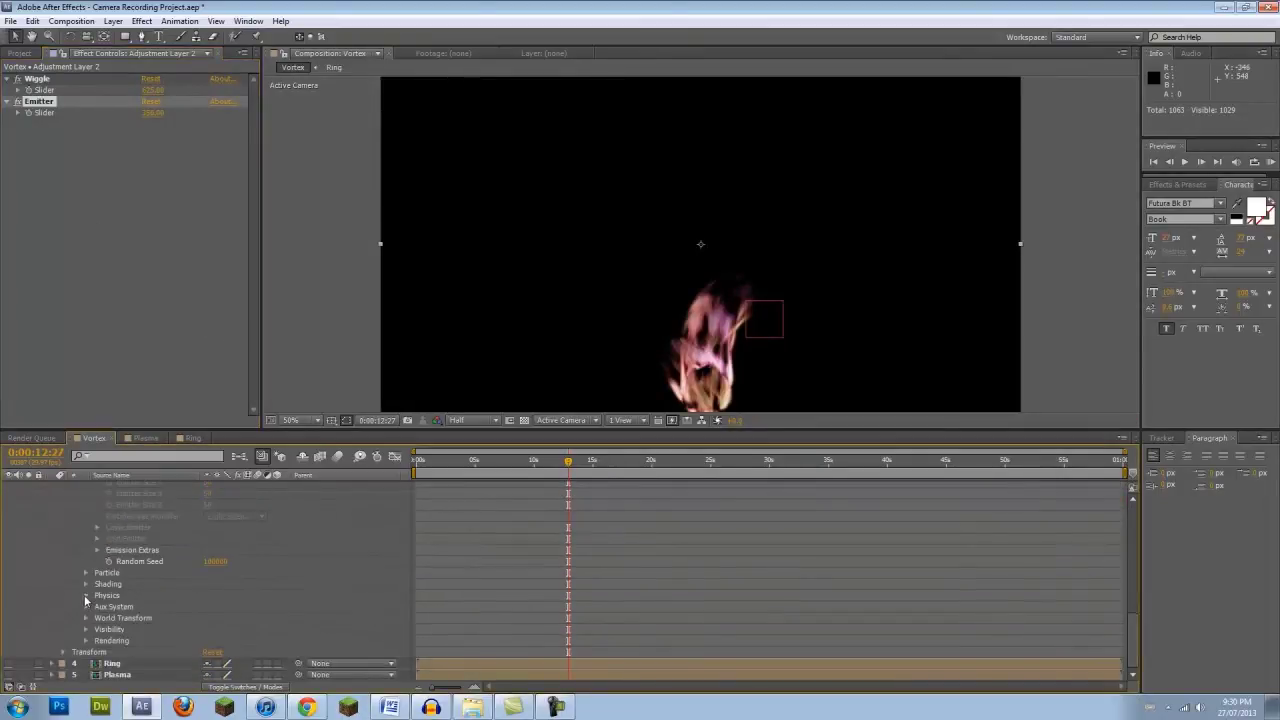
click(97, 585)
scroll(193, 618, down, 3)
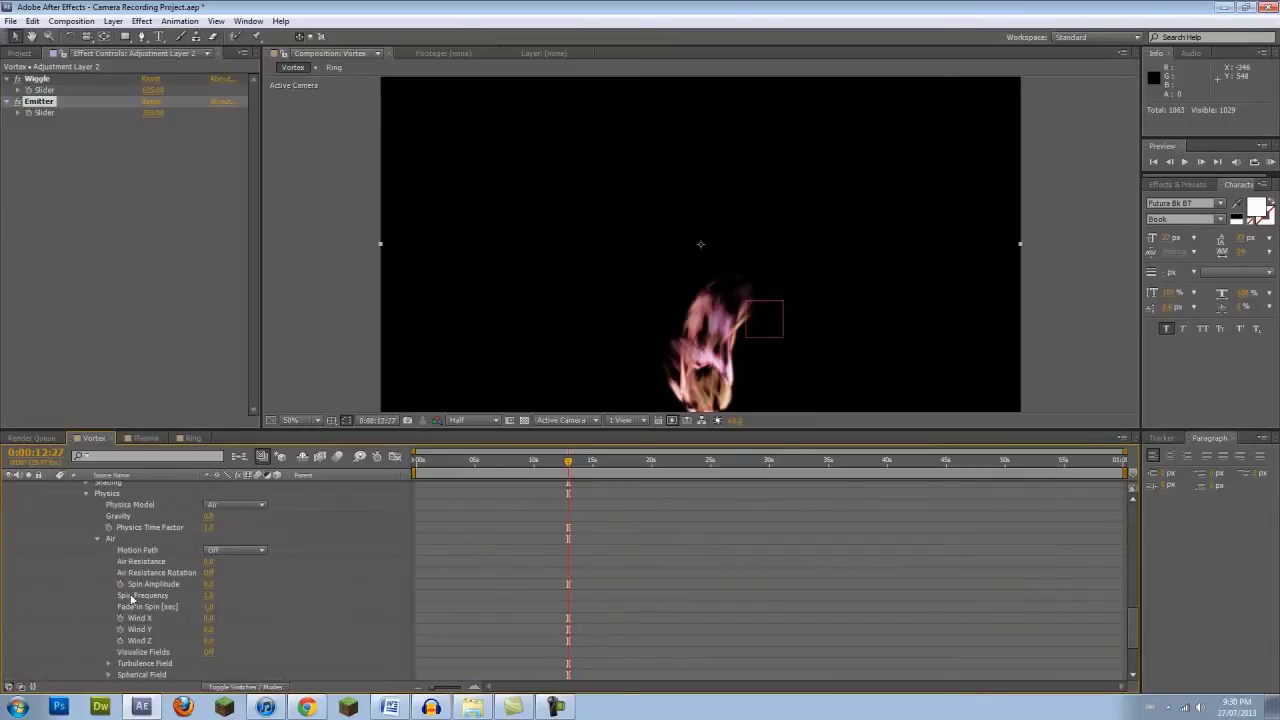
click(209, 607)
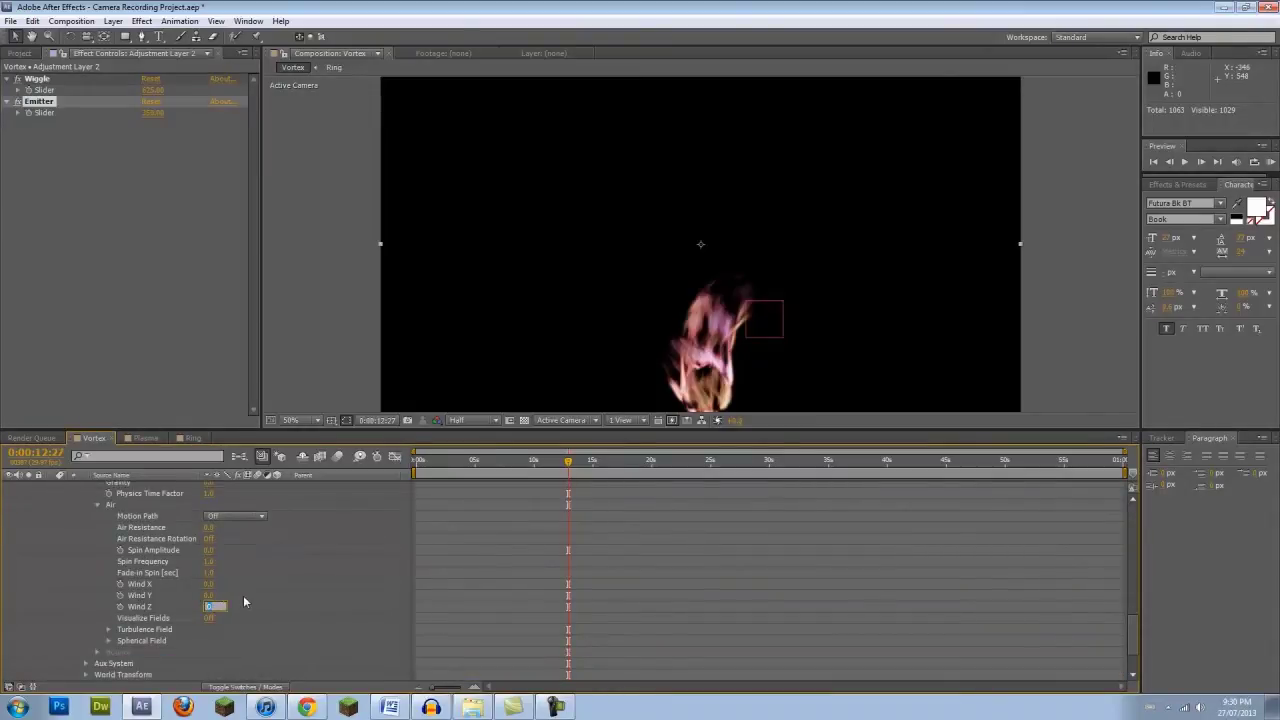
text(1)
key(Return)
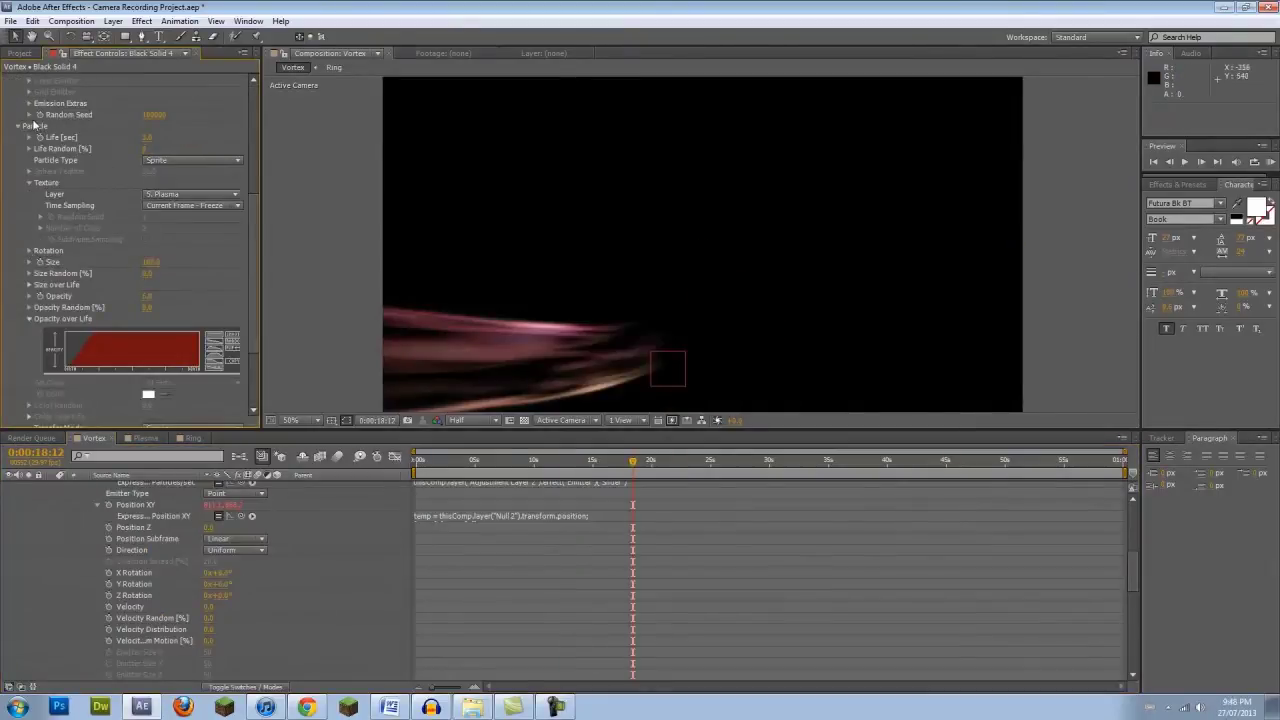
Give Rotate Z the expression time*30 so the particles spin steadily.
click(29, 251)
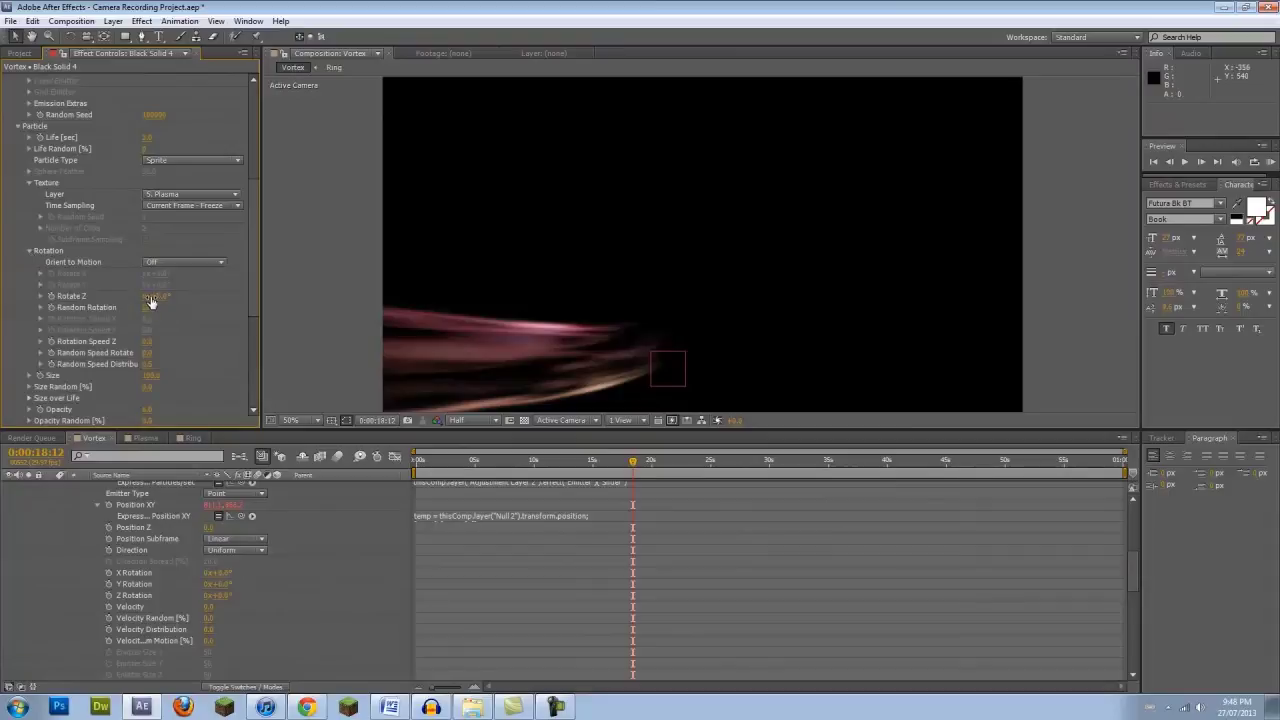
alt+click(51, 296)
text(time*)
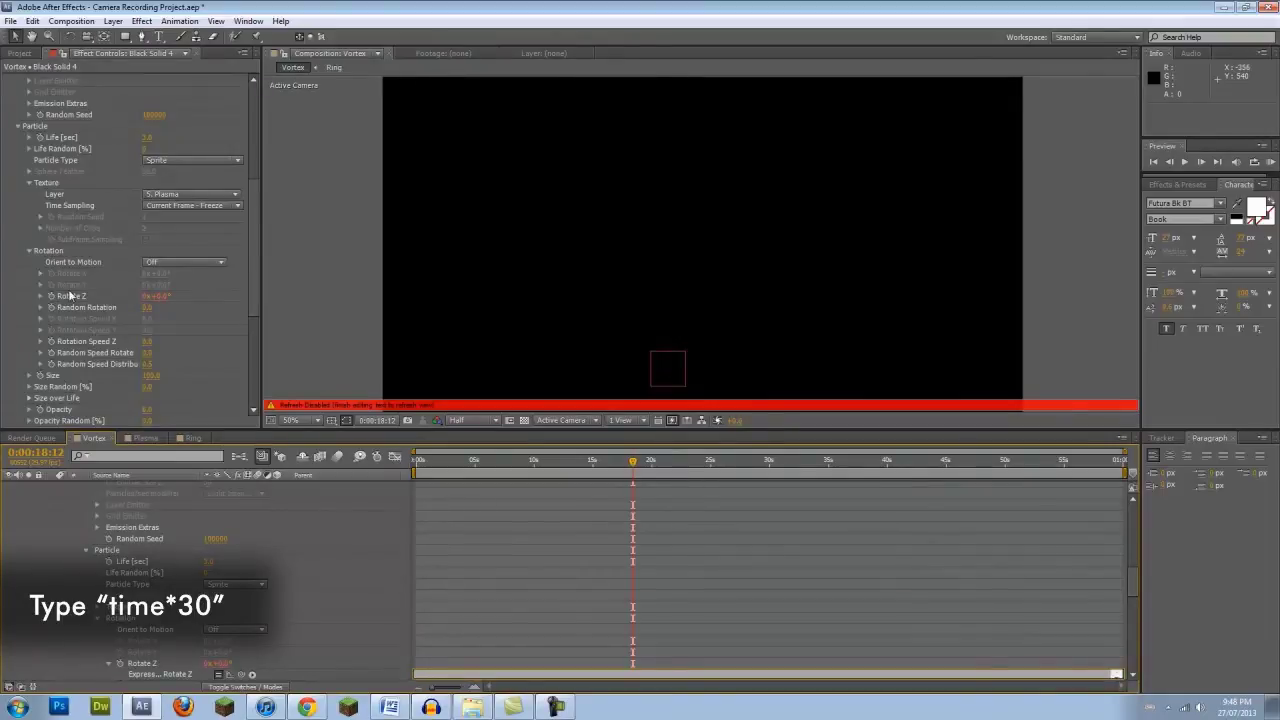
click(498, 603)
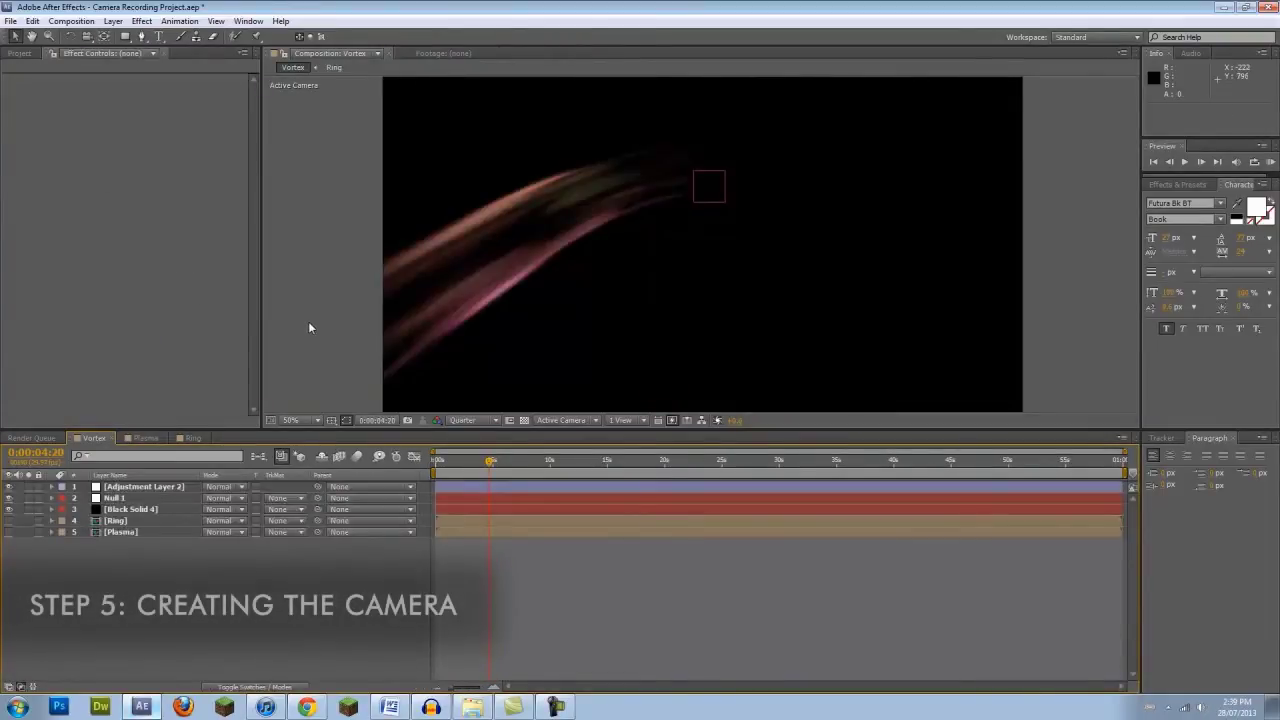
Create a new camera layer, Camera 1, with its default settings.
click(113, 21)
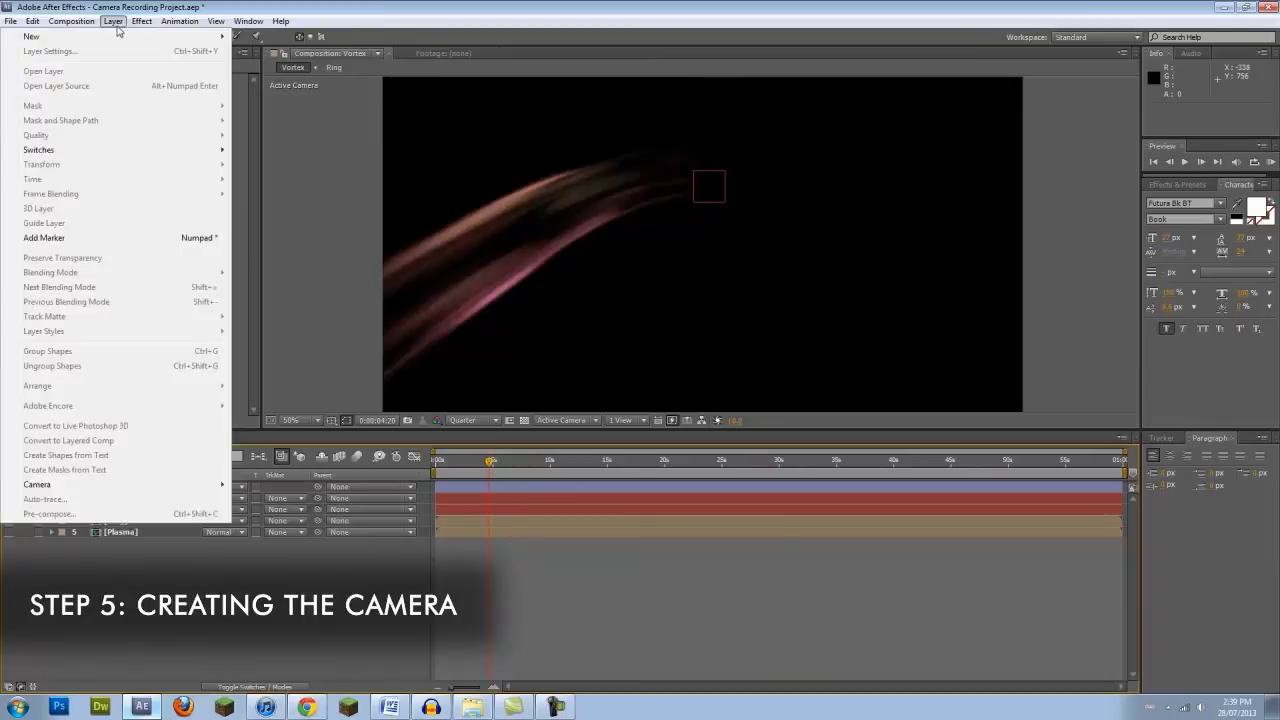
mouse_move(140, 37)
click(266, 80)
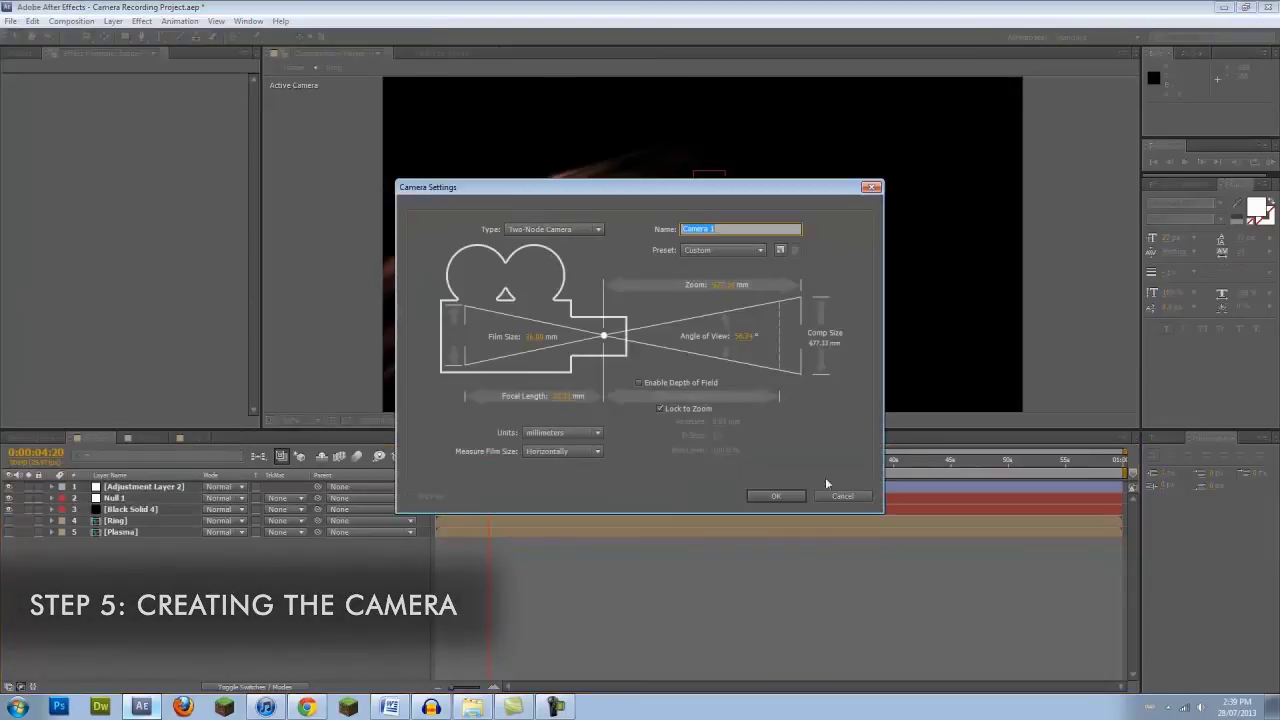
click(767, 495)
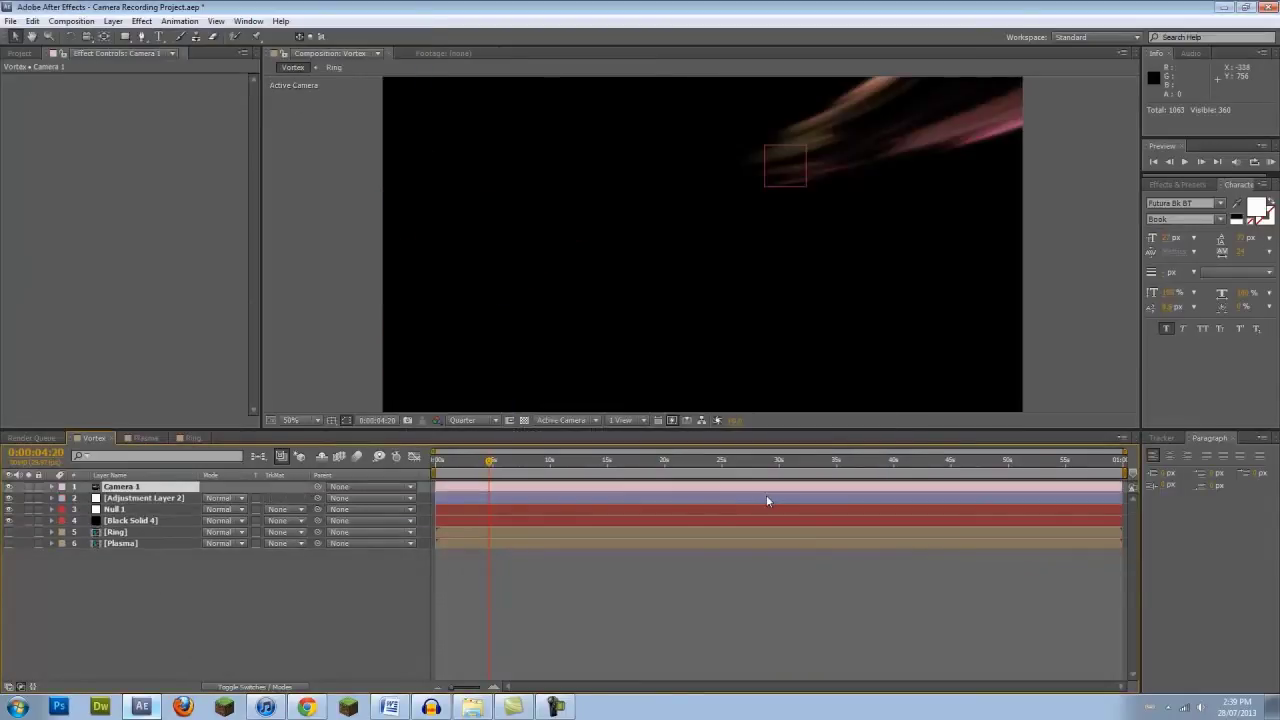
Reveal Camera 1's Transform properties and add an expression to Point of Interest.
click(52, 487)
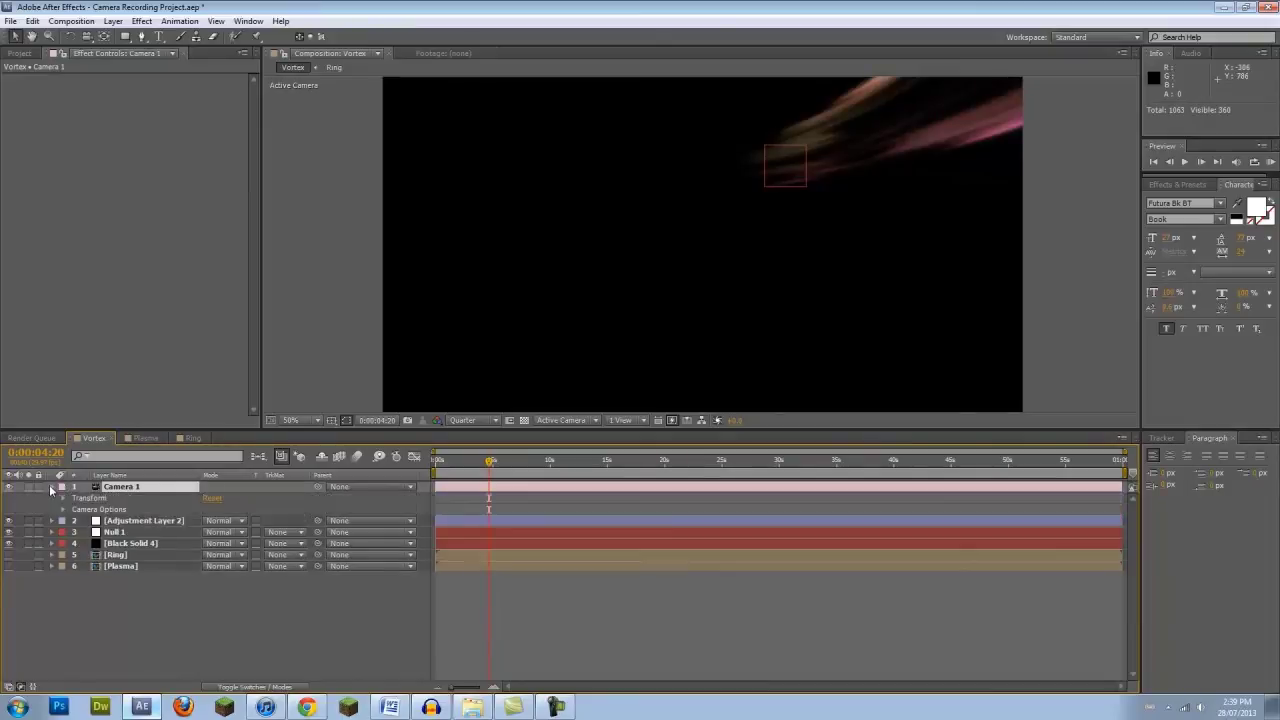
click(65, 498)
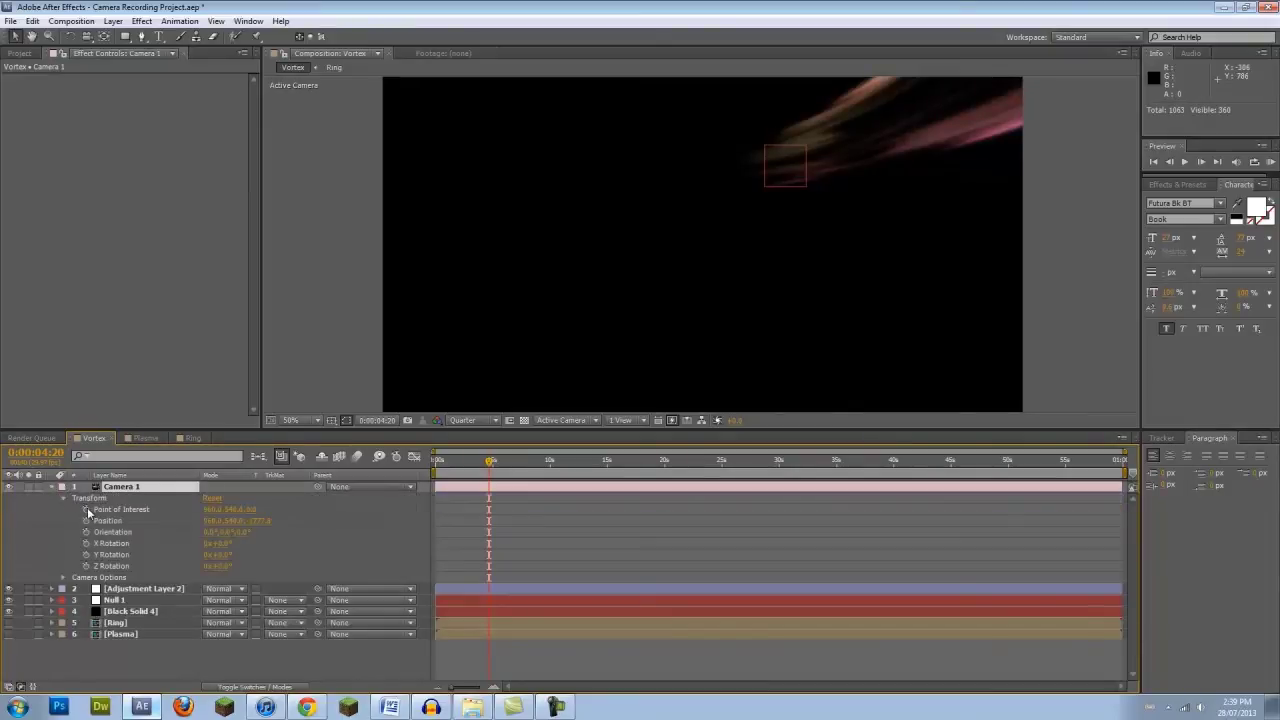
alt+click(86, 509)
Paste the Null 1 valueAtTime expression into Camera 1's Point of Interest and Position.
text(temp = thisComp.layer("Null 1").transform.position.valueAtTime(time-1.5); [temp[0],temp[1],-1750])
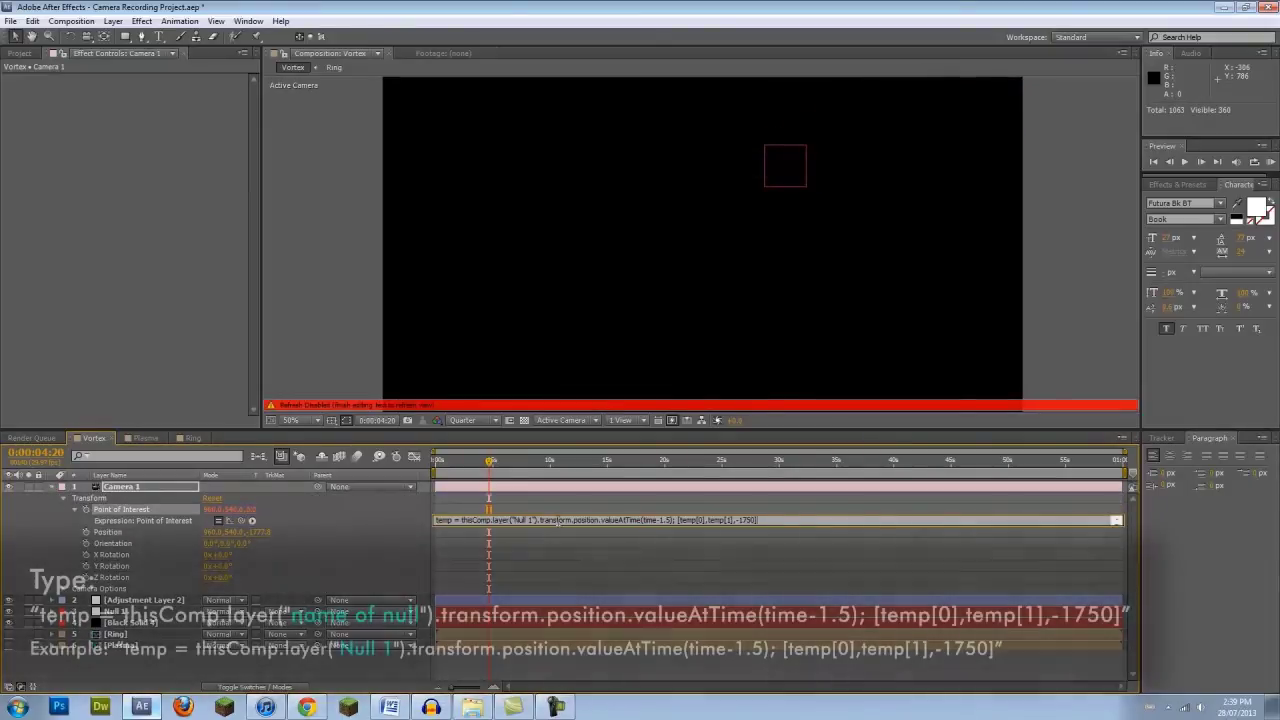
click(766, 545)
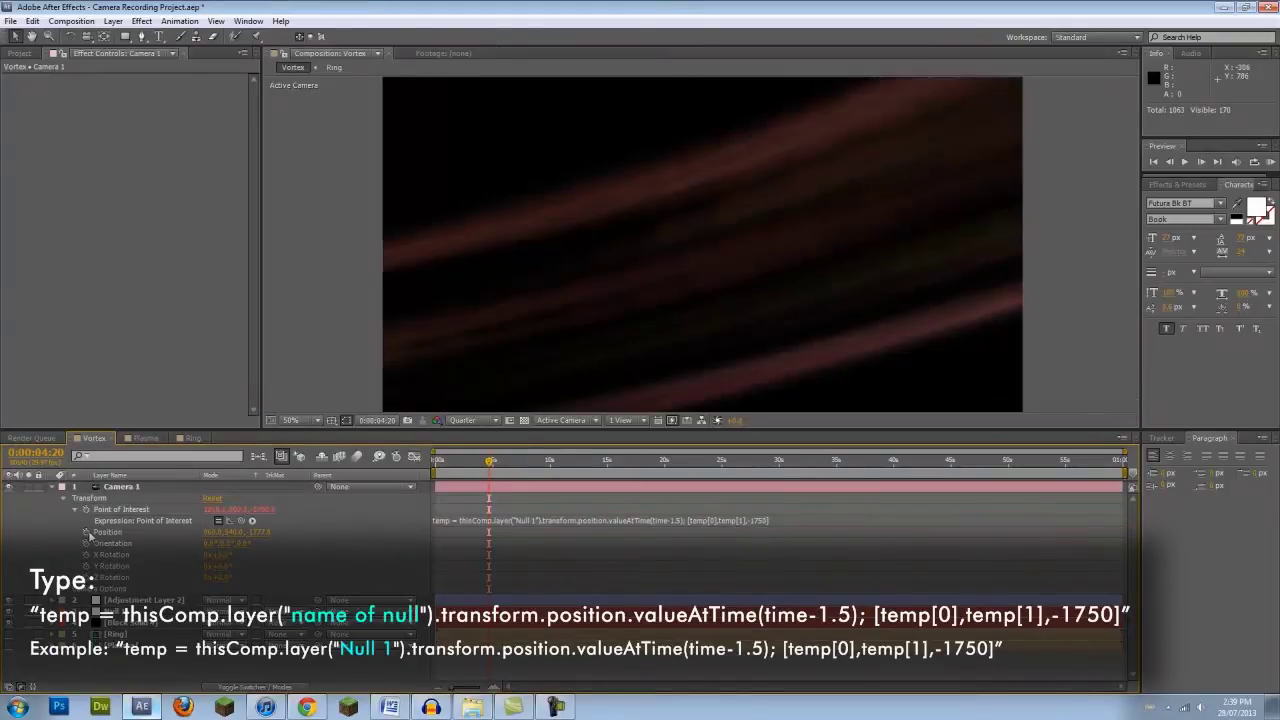
alt+click(86, 532)
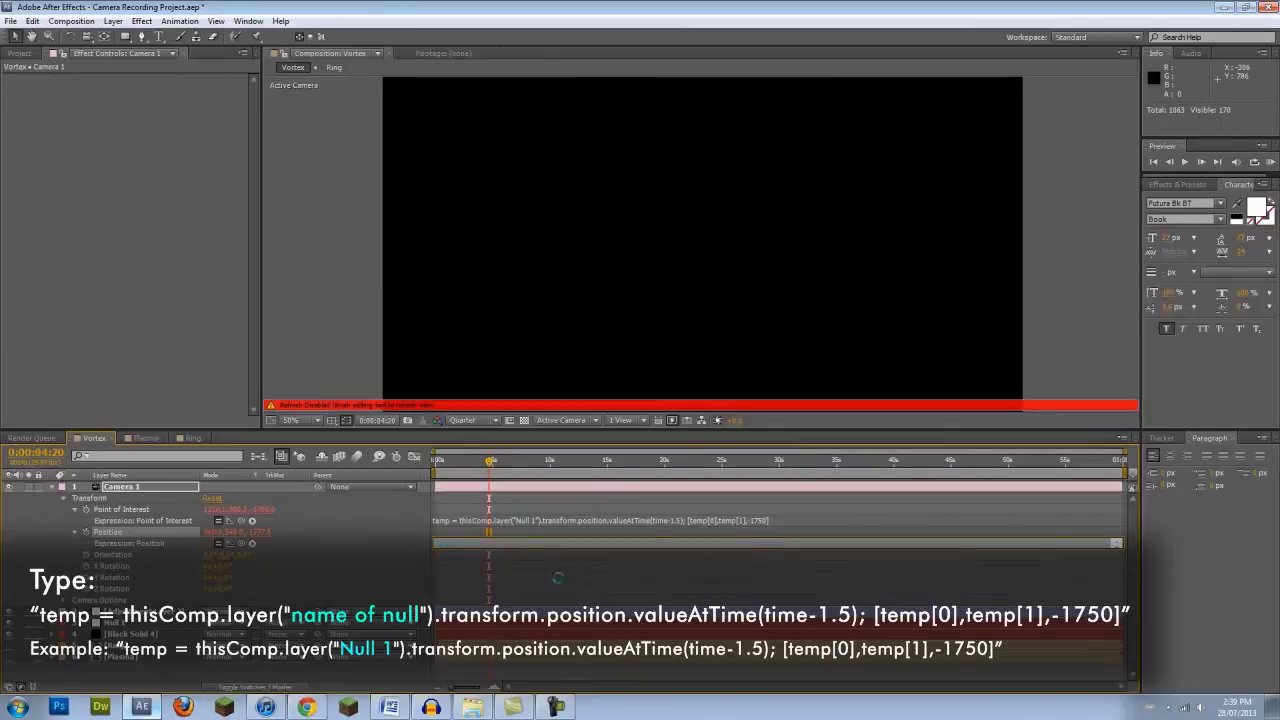
text(temp = thisComp.layer("Null 1").transform.position.valueAtTime(time-1.5); [temp[0],temp[1],-1750])
In the Position expression change the delay 1.5 to 2 and -1750 to -2500.
double_click(664, 542)
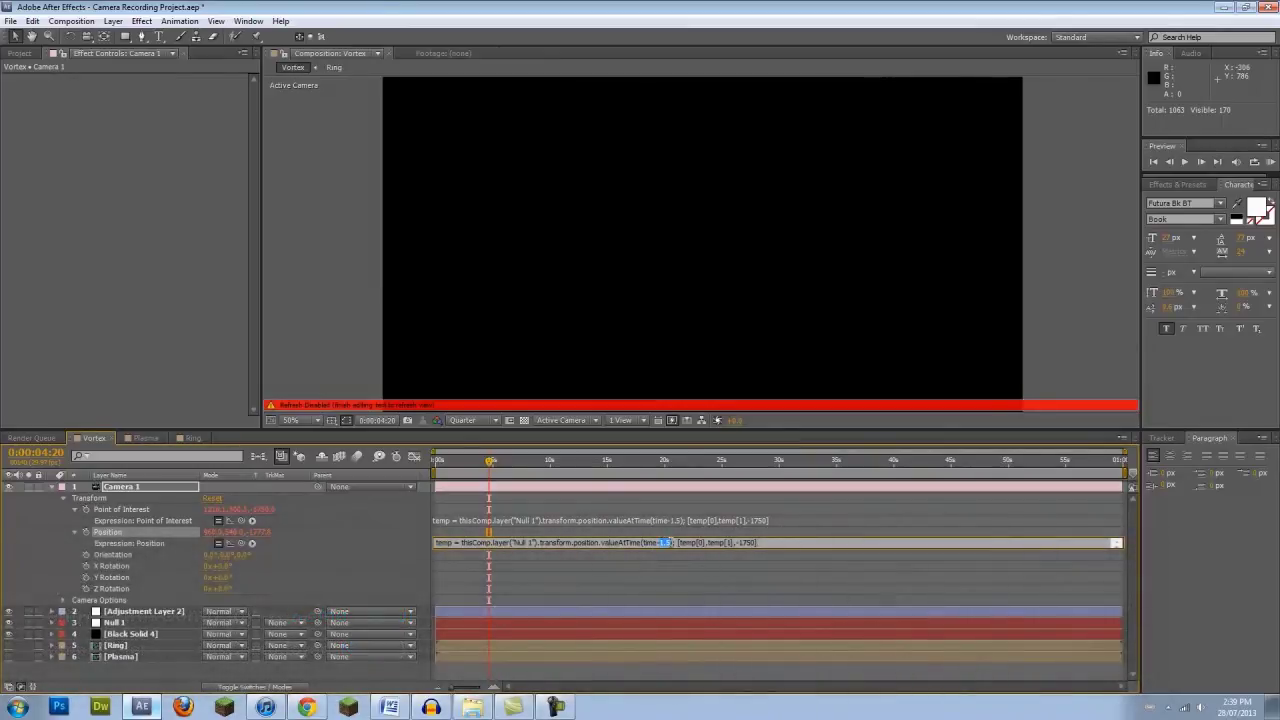
text(2)
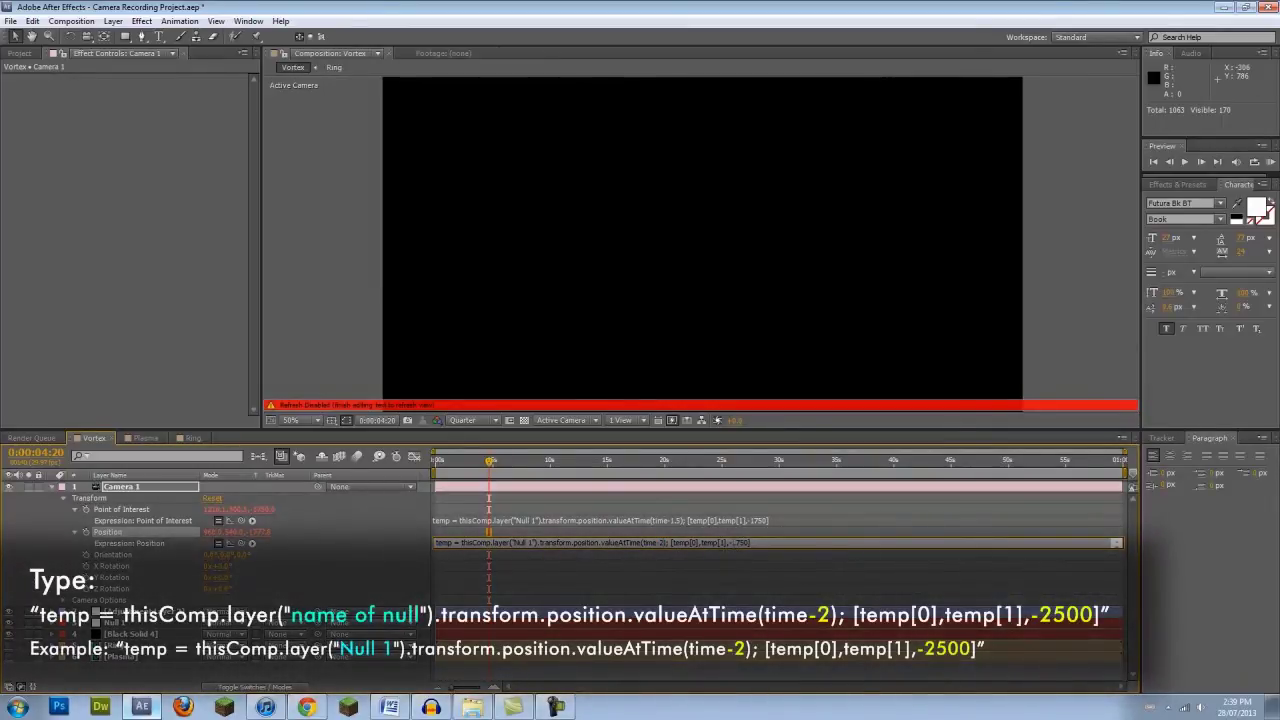
double_click(737, 542)
text(25002500)
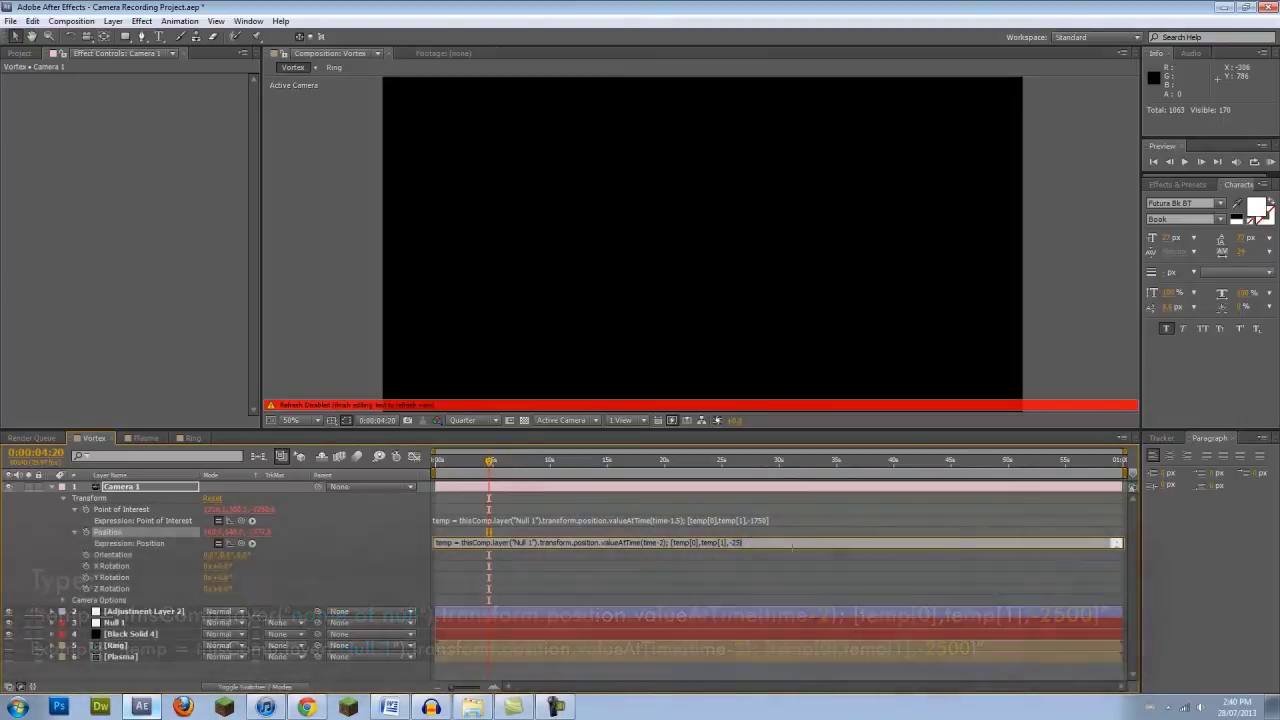
click(809, 566)
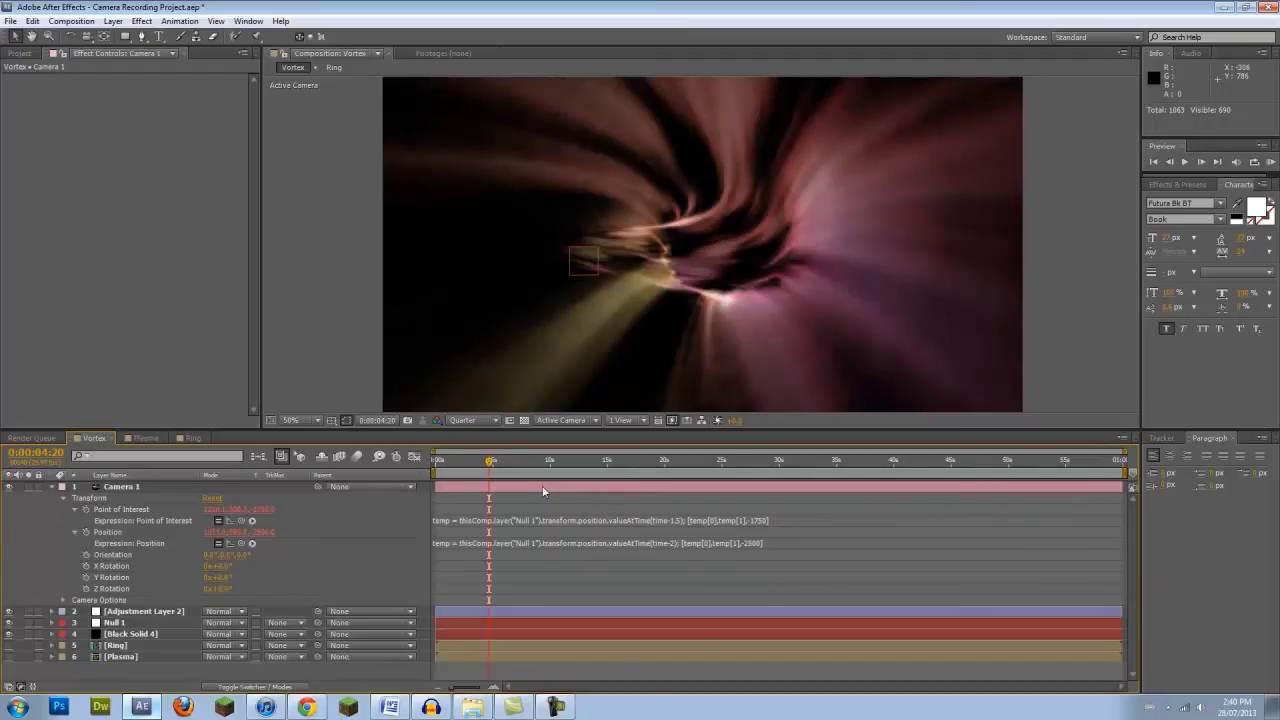
click(54, 487)
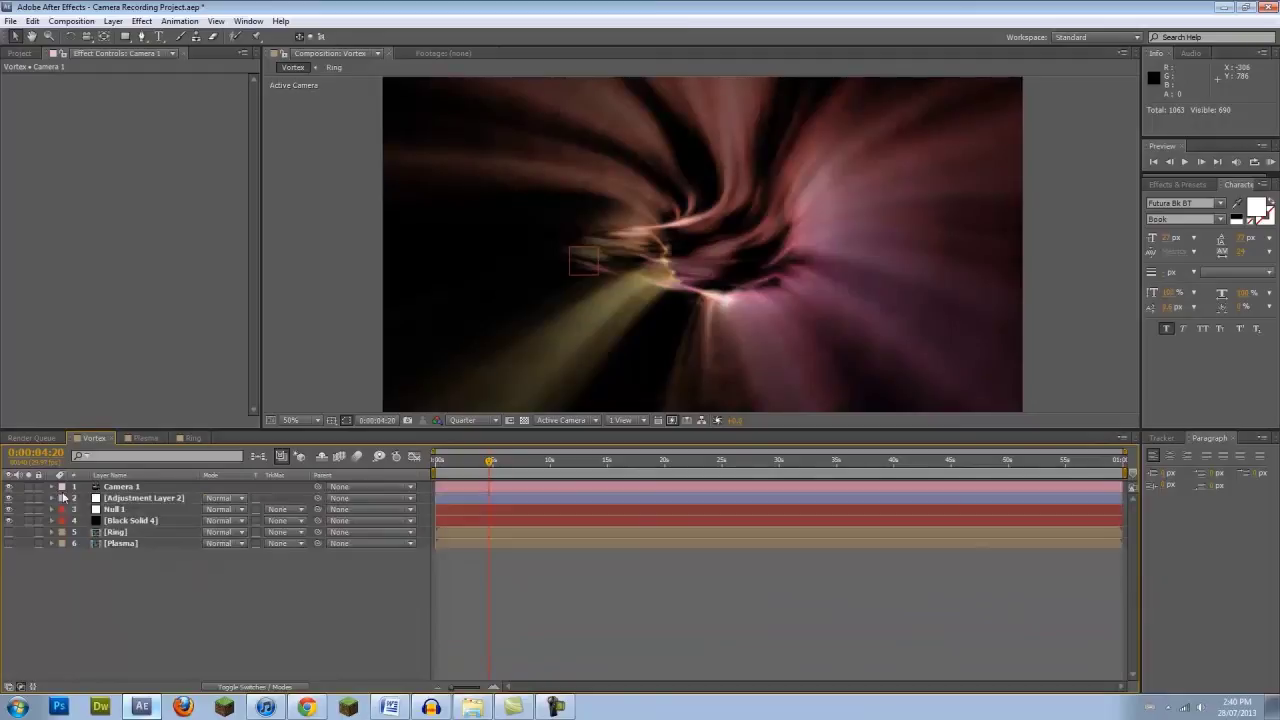
Duplicate Black Solid 4 and set the copy's Particular texture layer to 6. Ring.
click(134, 521)
key(ctrl+d)
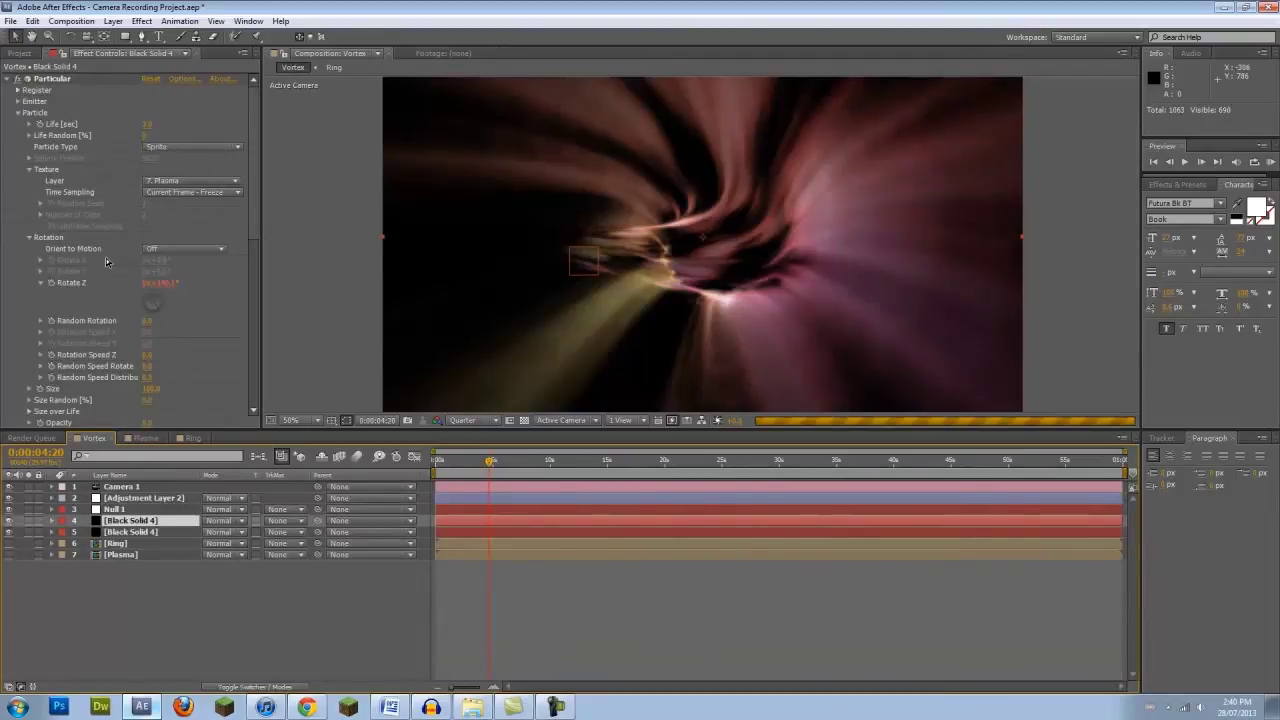
click(178, 182)
click(180, 274)
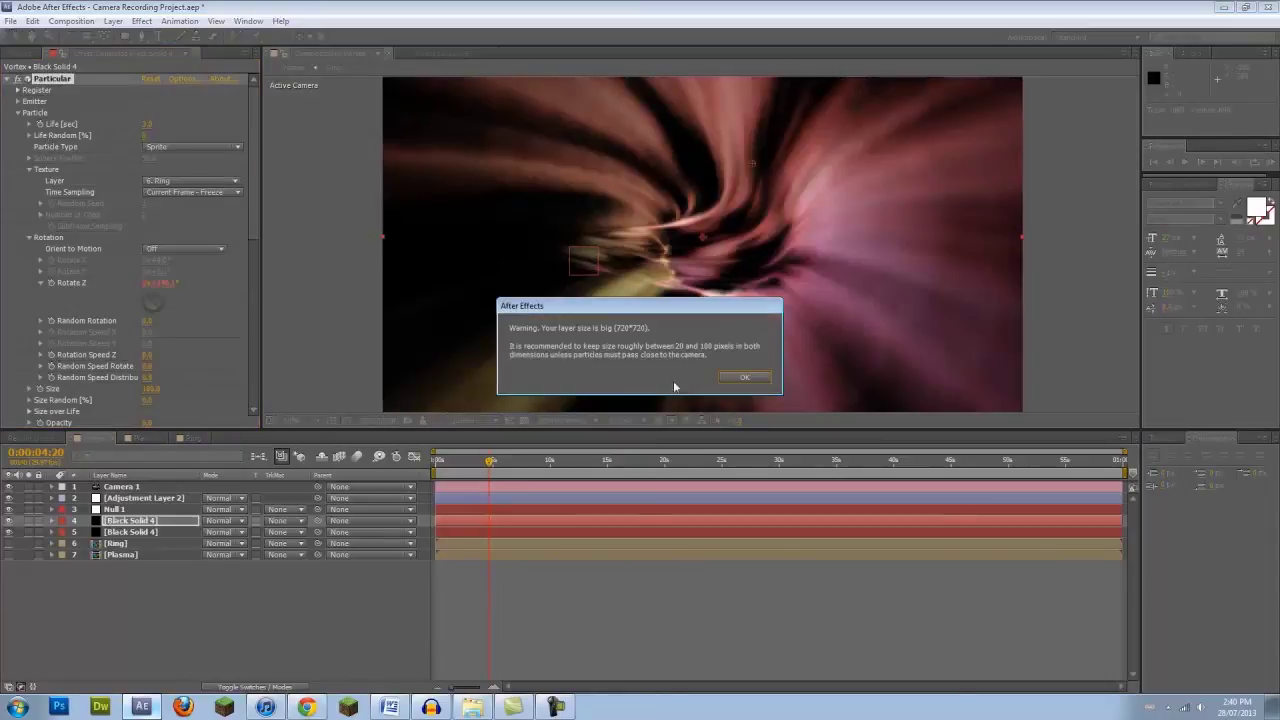
click(736, 381)
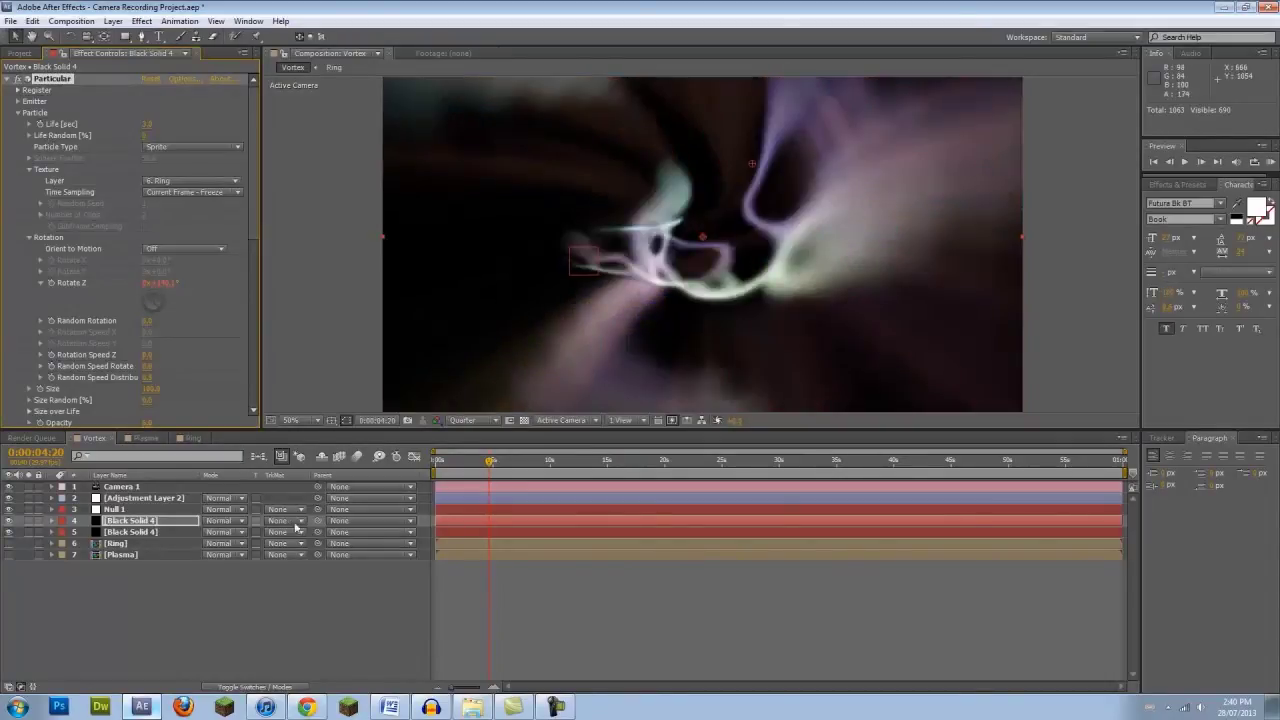
Set the duplicated layer's blending mode to Add.
click(243, 521)
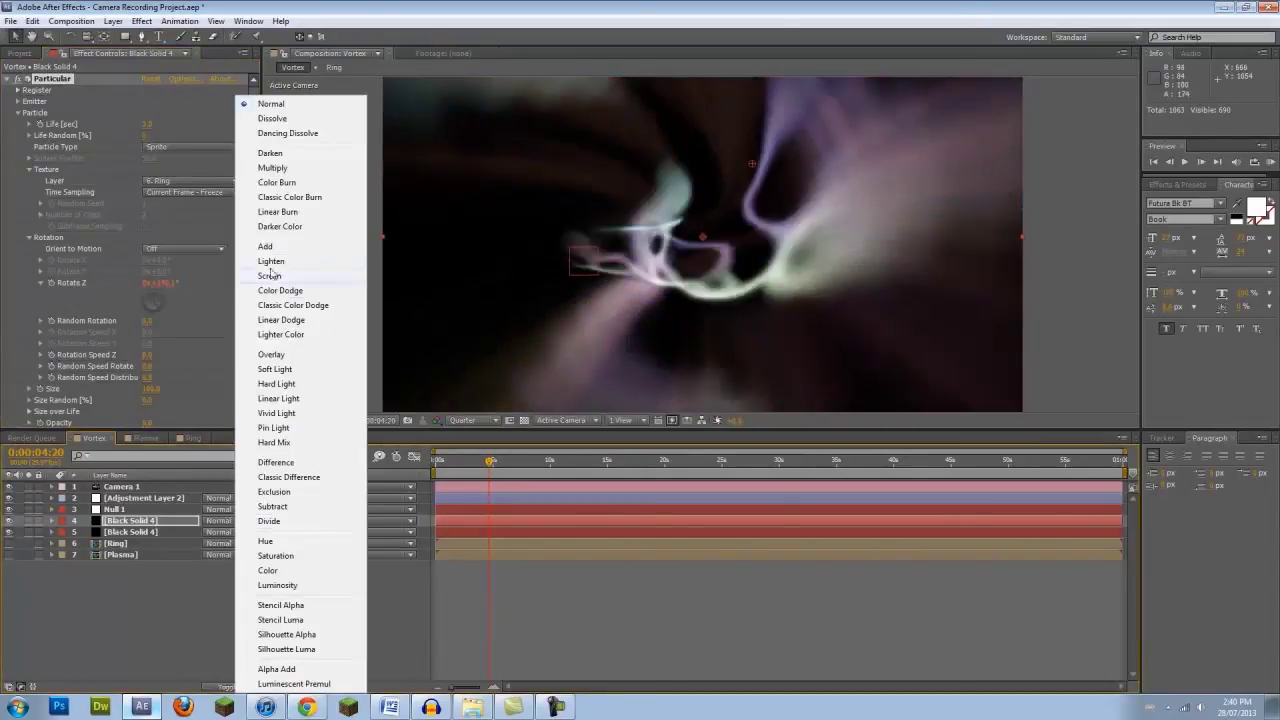
click(266, 247)
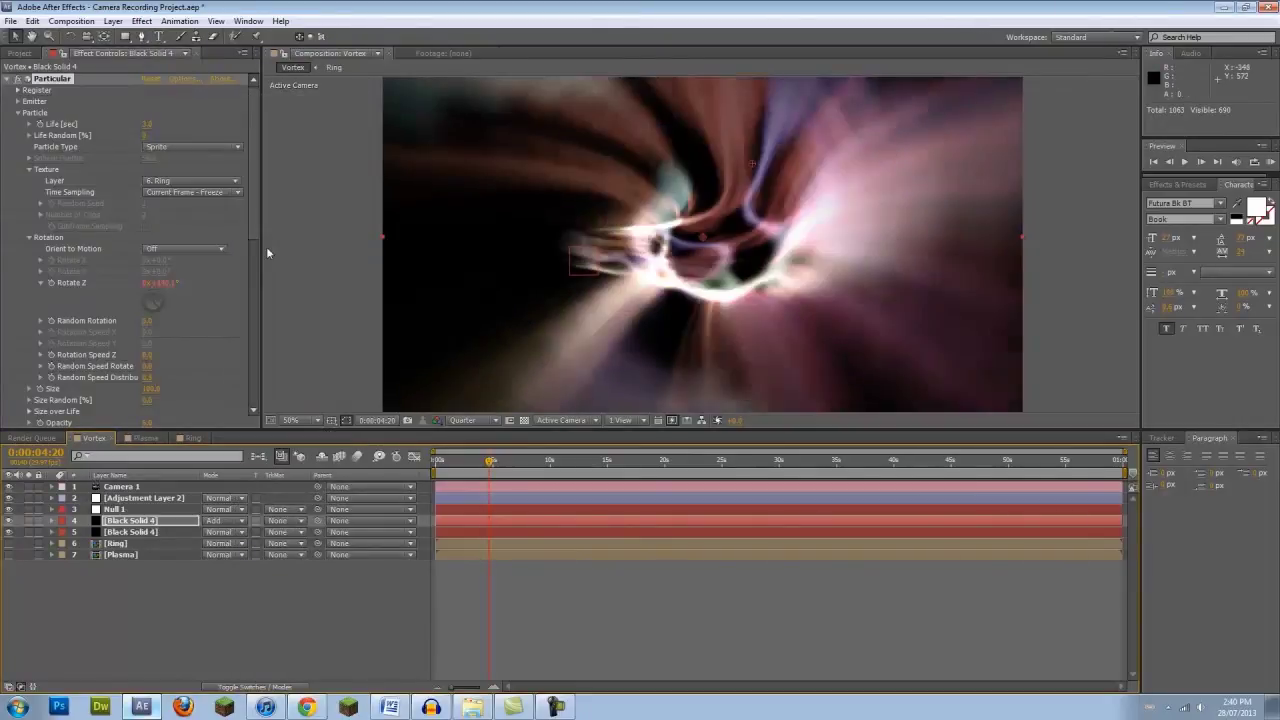
click(186, 600)
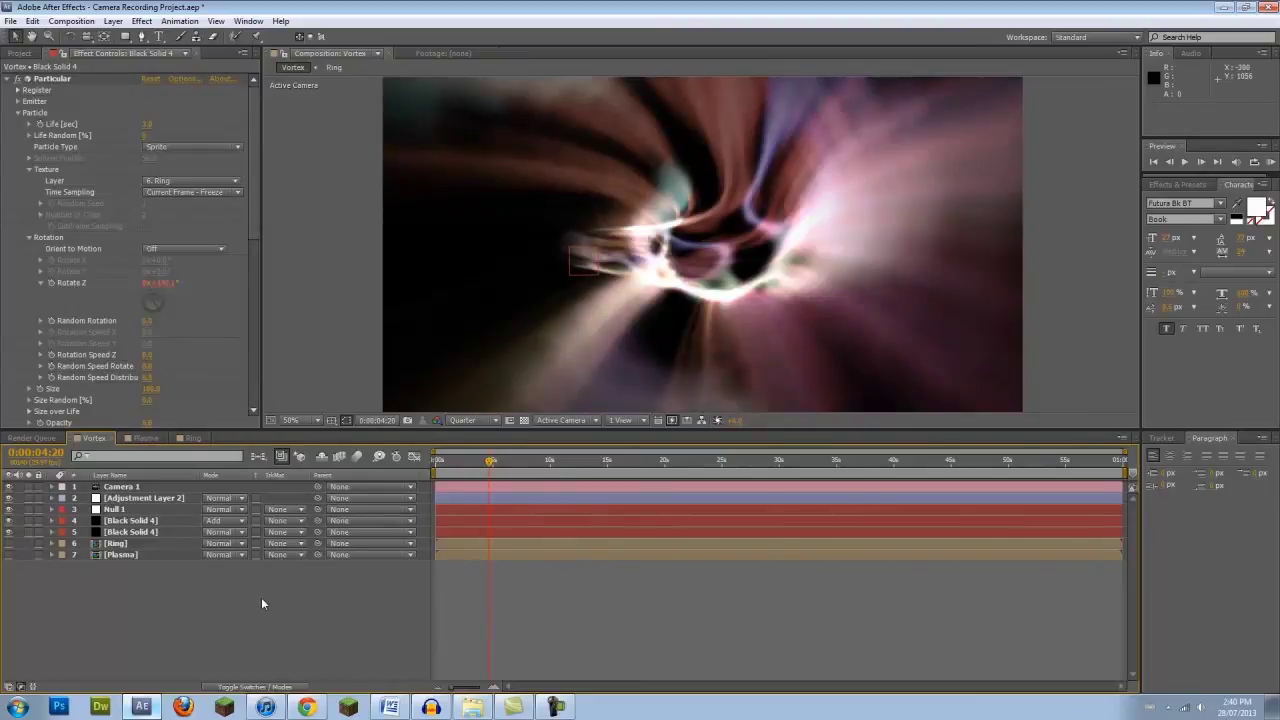
Select Camera 1 through Plasma and precompose all seven layers into Pre-comp 1.
click(124, 487)
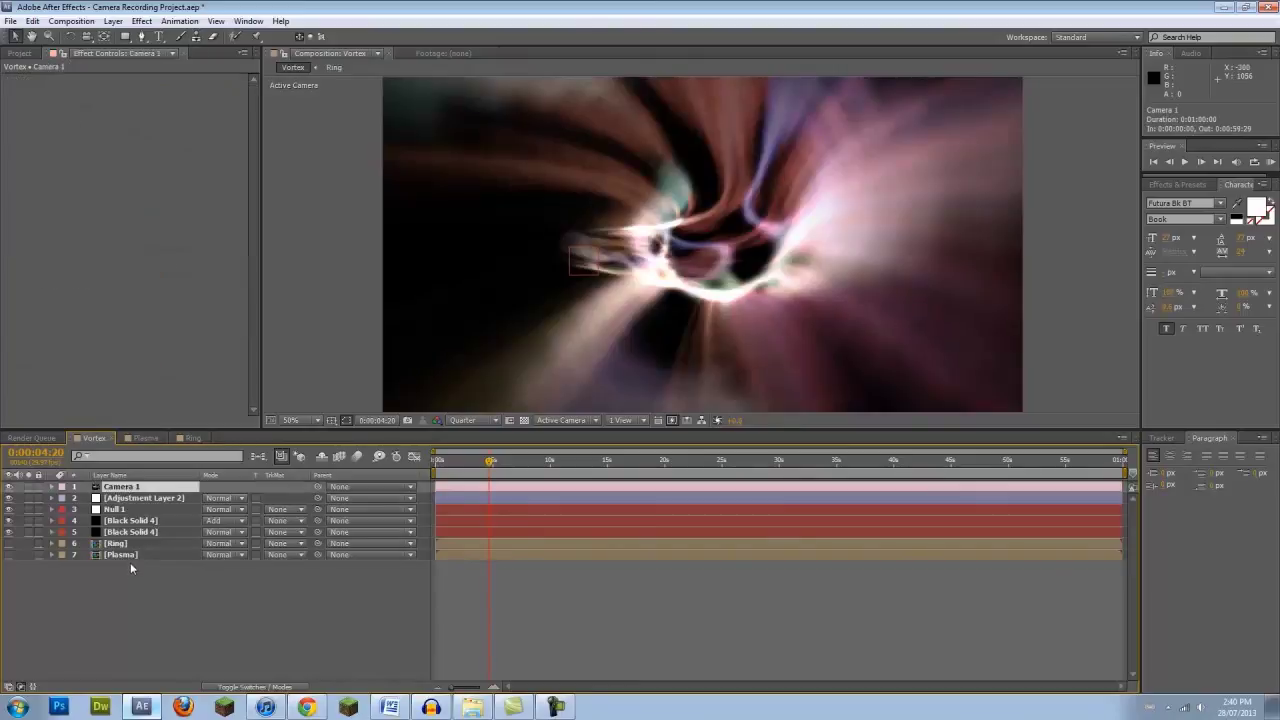
shift+click(129, 556)
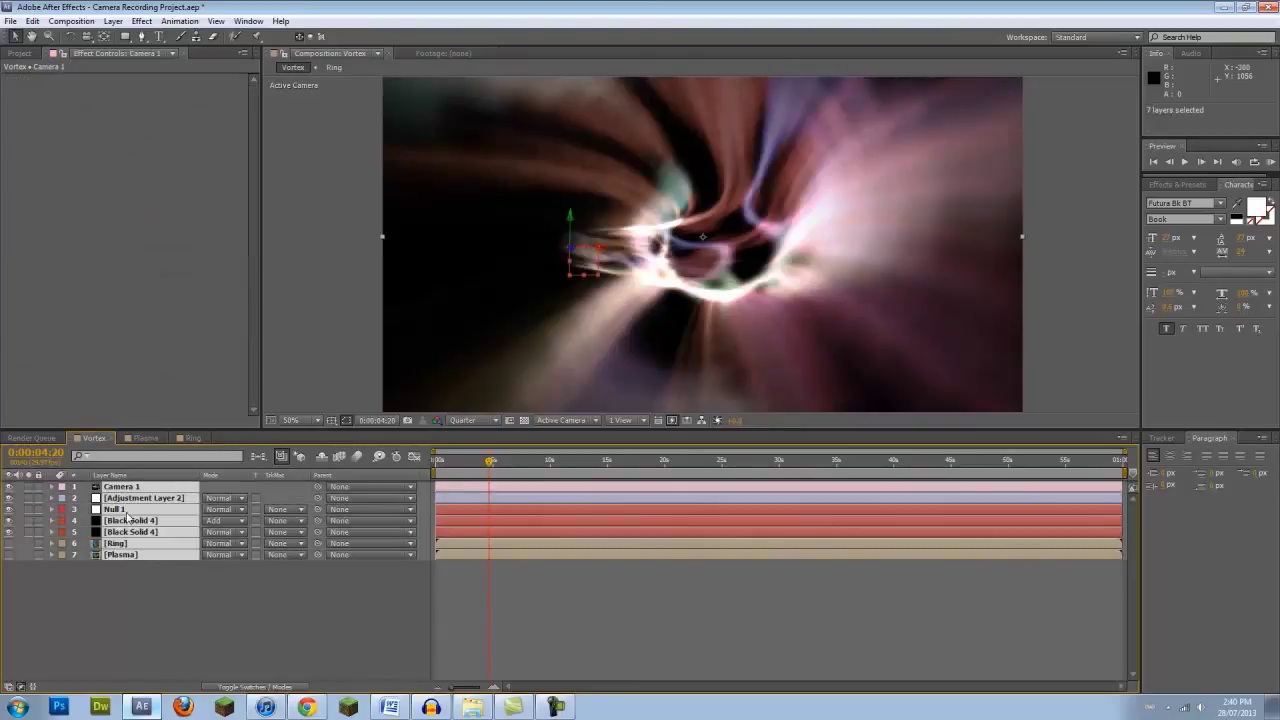
right_click(128, 514)
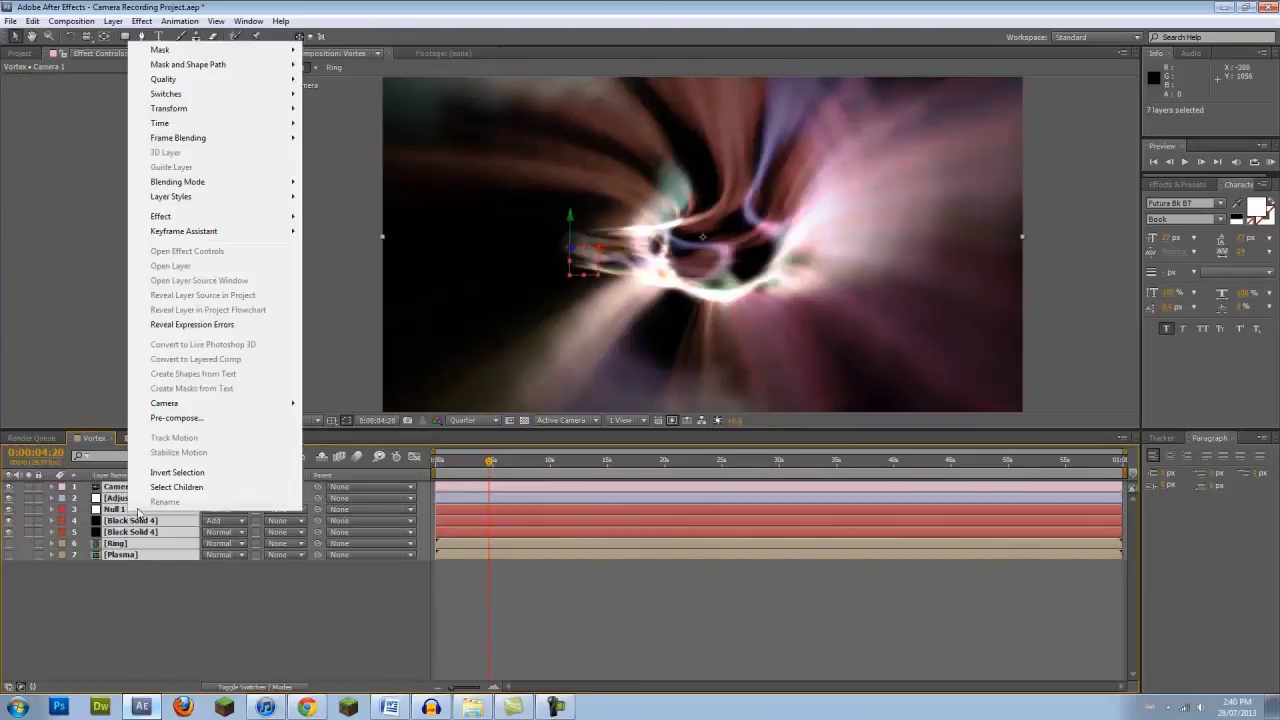
click(190, 424)
click(670, 420)
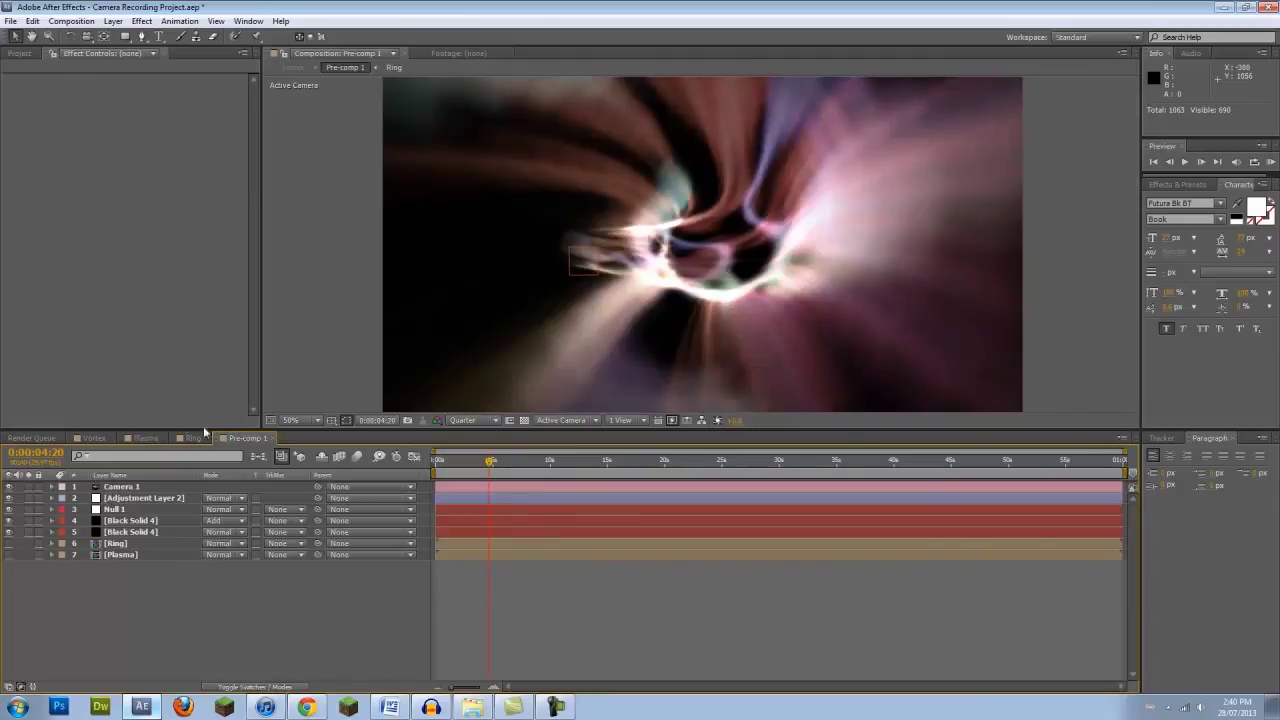
click(94, 438)
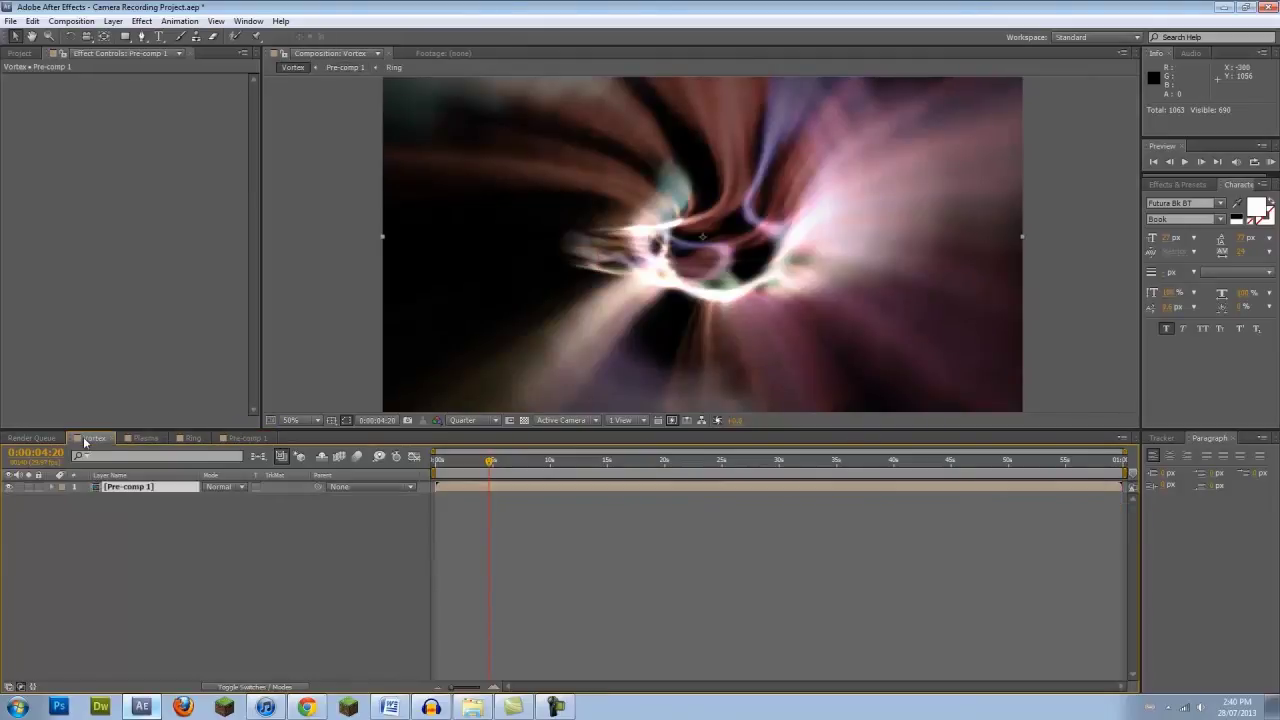
click(142, 22)
Apply CC Vector Blur from Blur & Sharpen to Pre-comp 1 with Amount about 25.
mouse_move(141, 117)
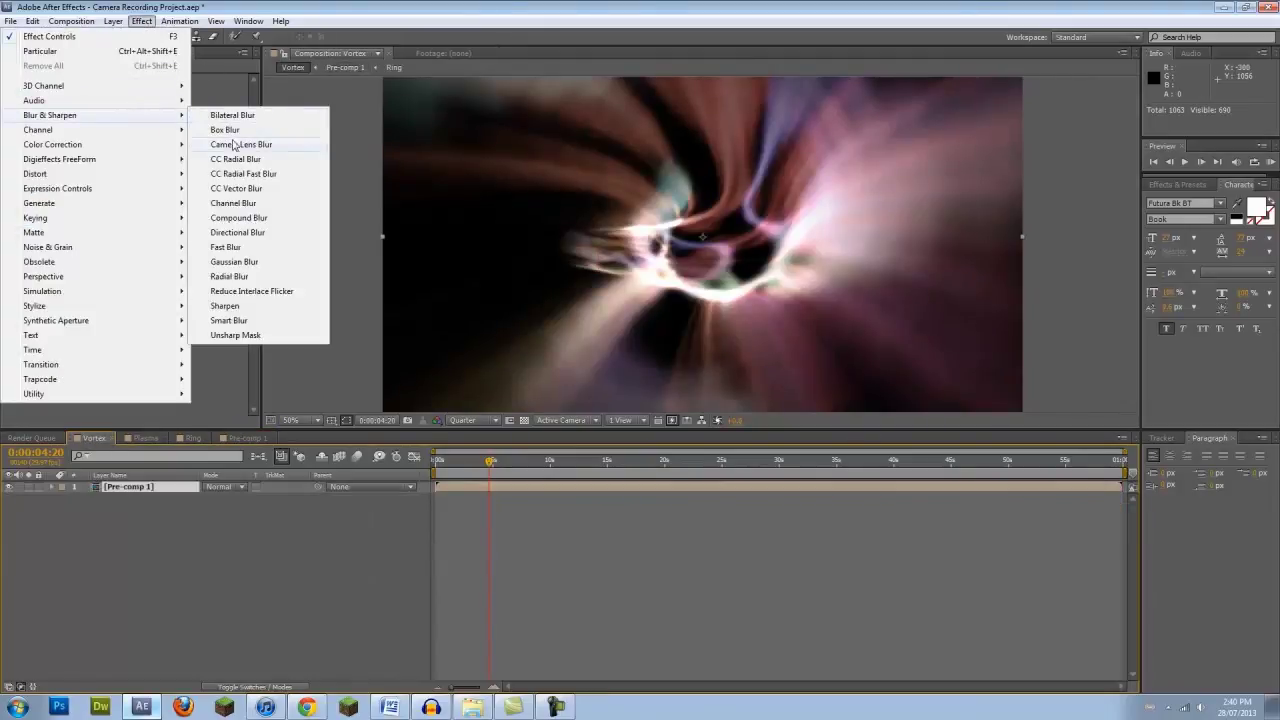
click(236, 188)
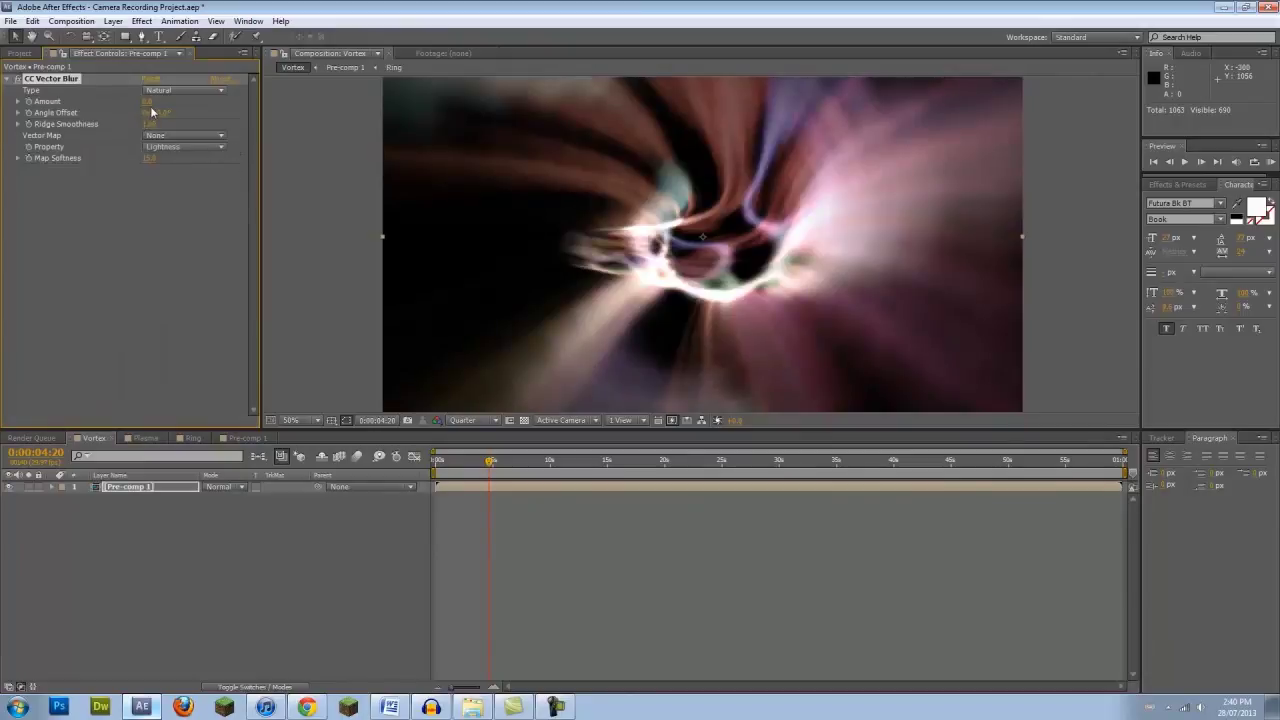
drag(150, 101, 163, 99)
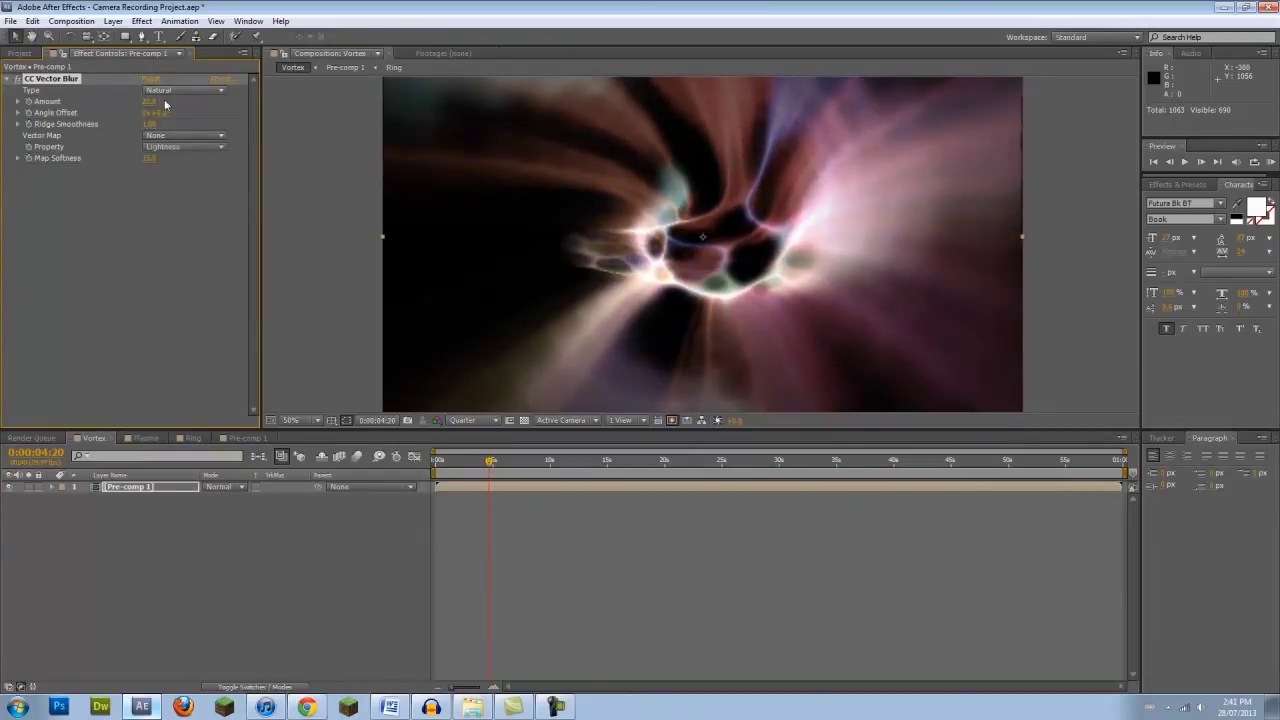
Browse the Effect menu and close it without adding another effect.
click(141, 21)
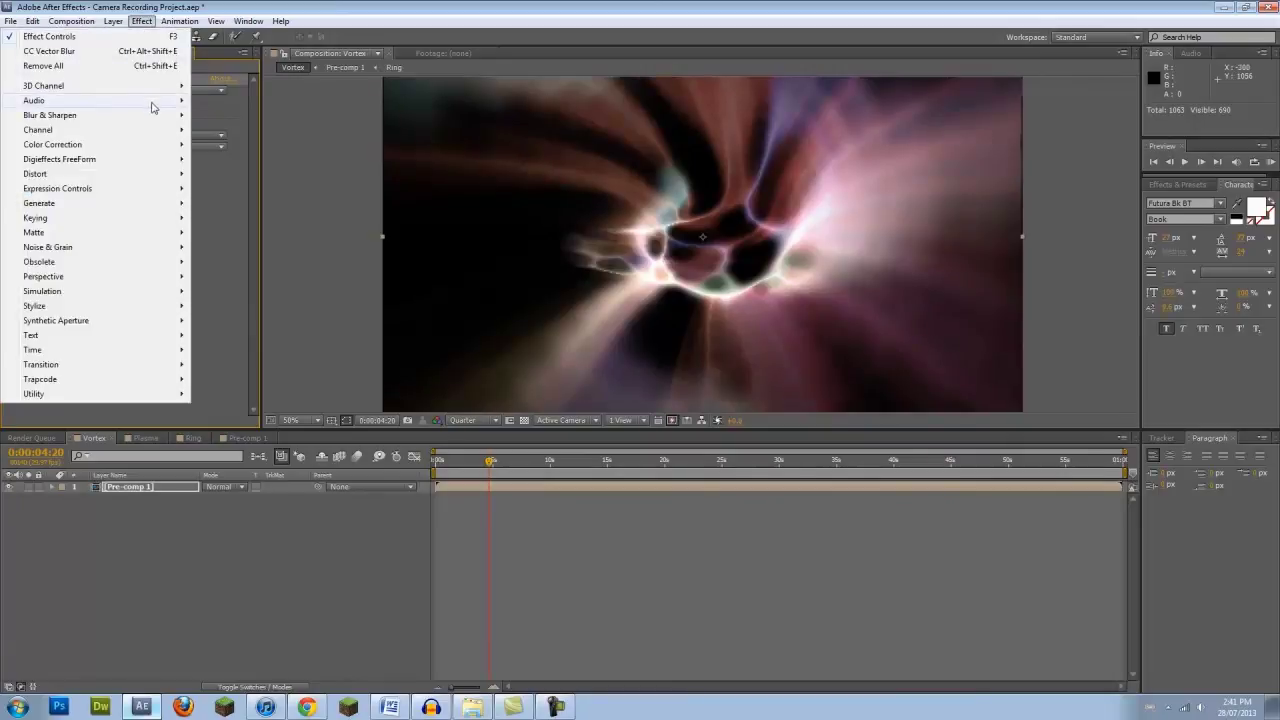
mouse_move(155, 146)
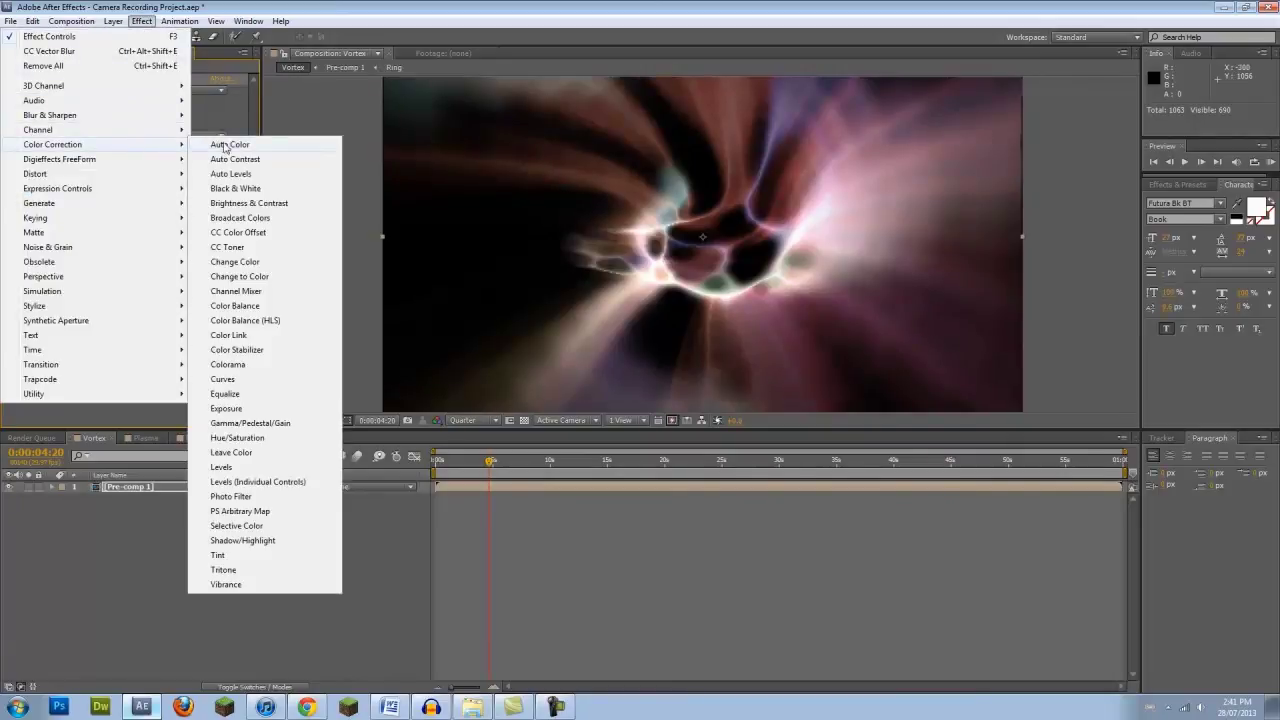
click(362, 7)
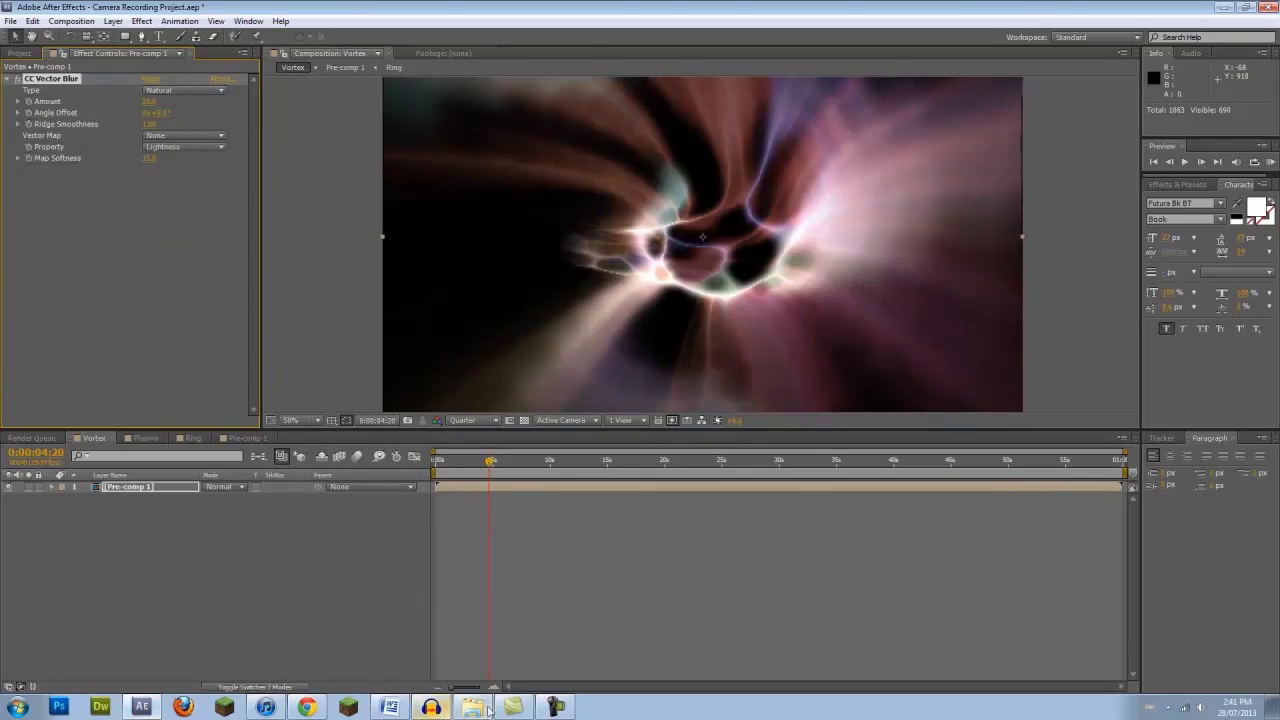